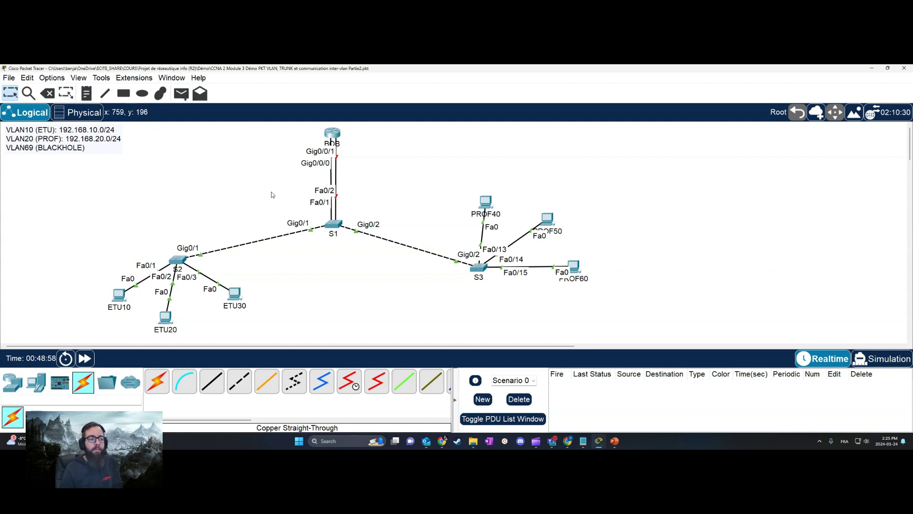
- Enter the command ping 192.168.20.40 in ETU10's Command Prompt without running it, and move its window clear of the topology
left_click(119, 295)
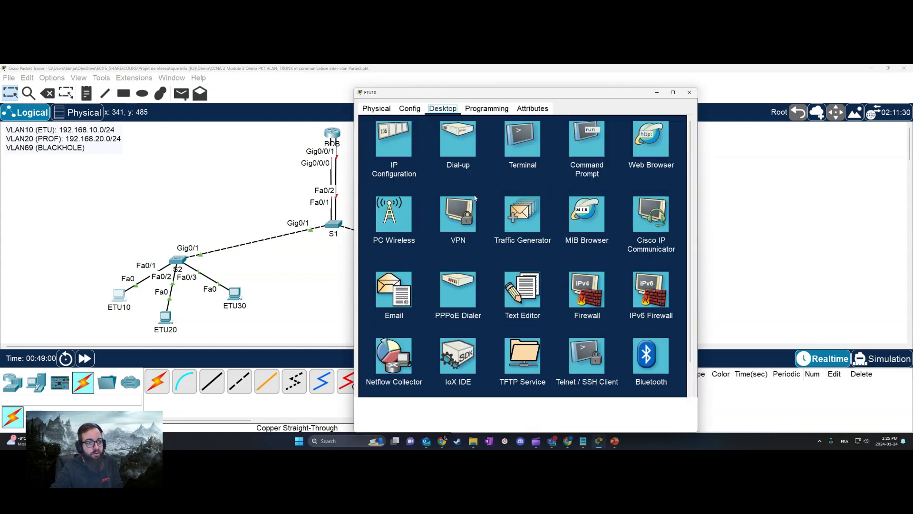
left_click(586, 139)
type("pi")
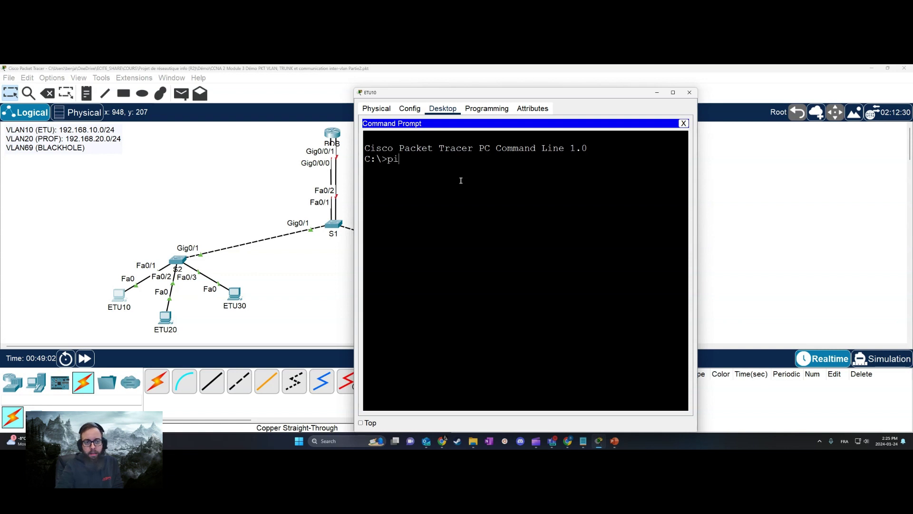
type("ng 192.168")
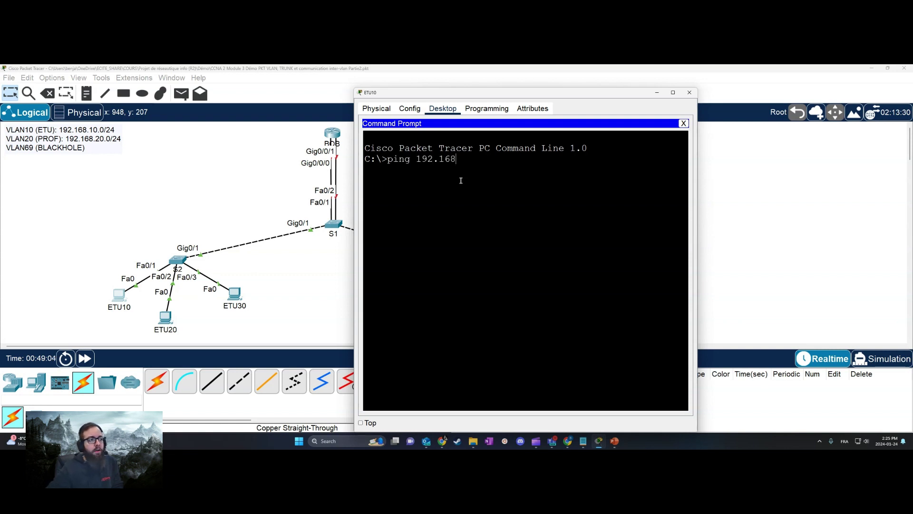
type(".20.40")
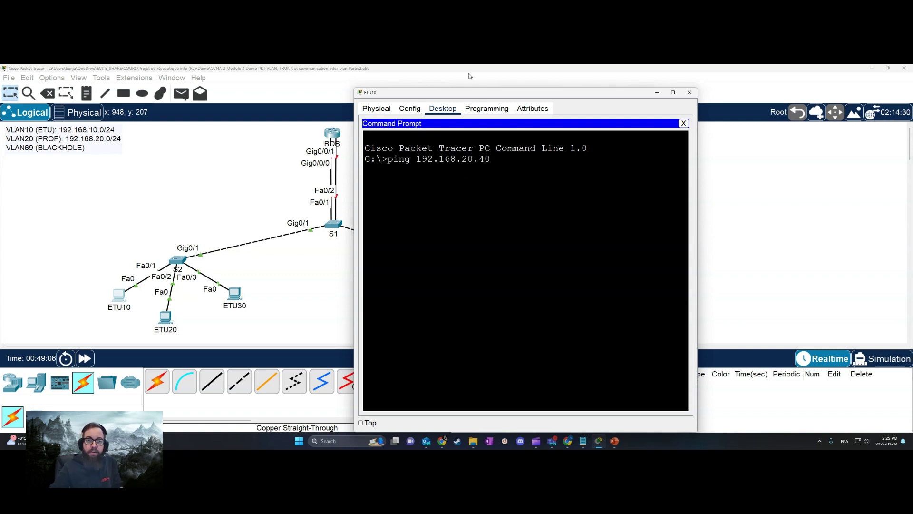
left_click_drag(481, 95, 677, 104)
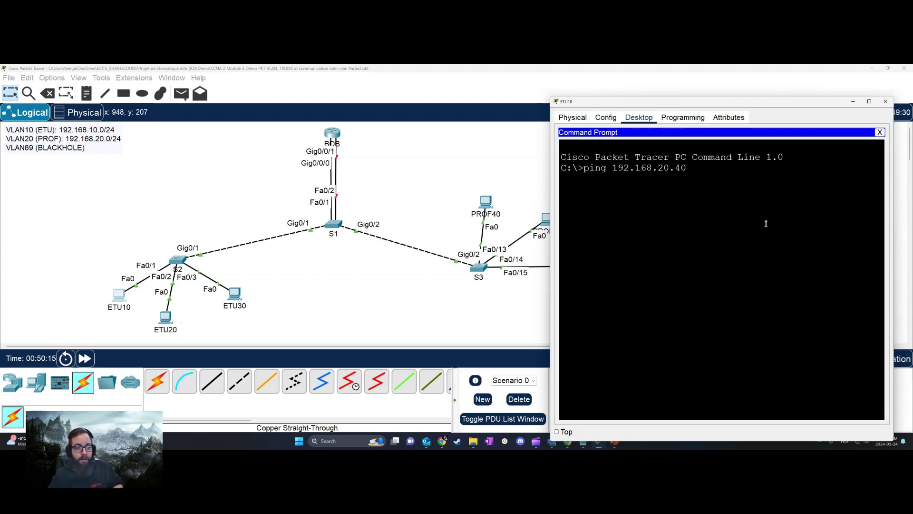
- Place a 4331 router in an empty area below the topology, with a 2960 switch on each side of it
left_click(407, 295)
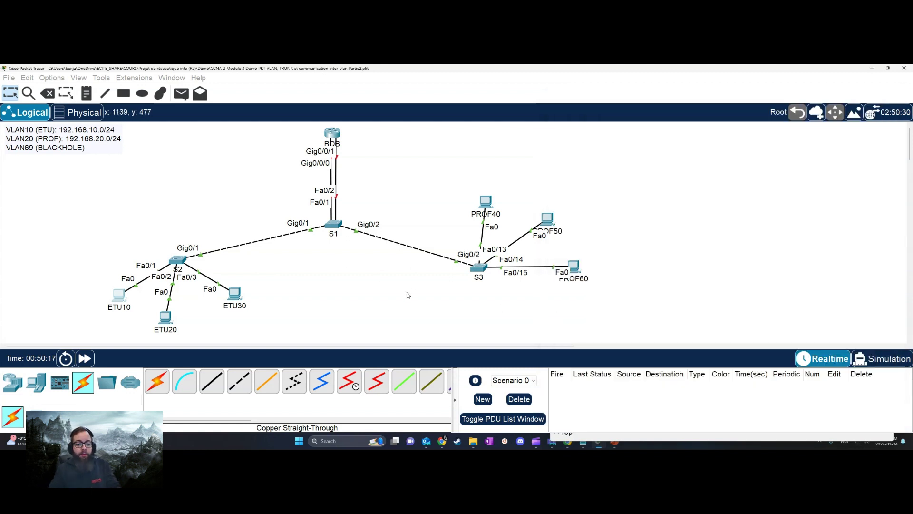
scroll(634, 316, "down", 6)
scroll(395, 293, "up", 5)
scroll(314, 243, "down", 5)
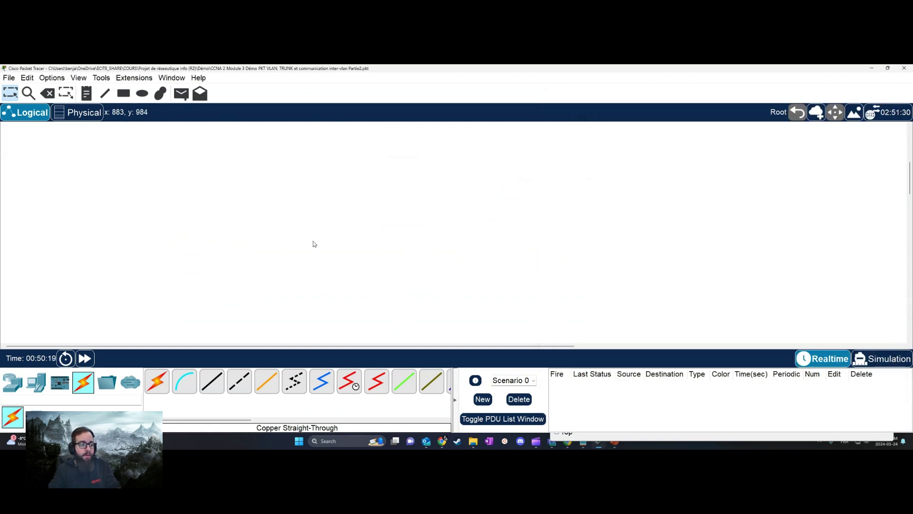
left_click(13, 382)
left_click(157, 381)
left_click(406, 183)
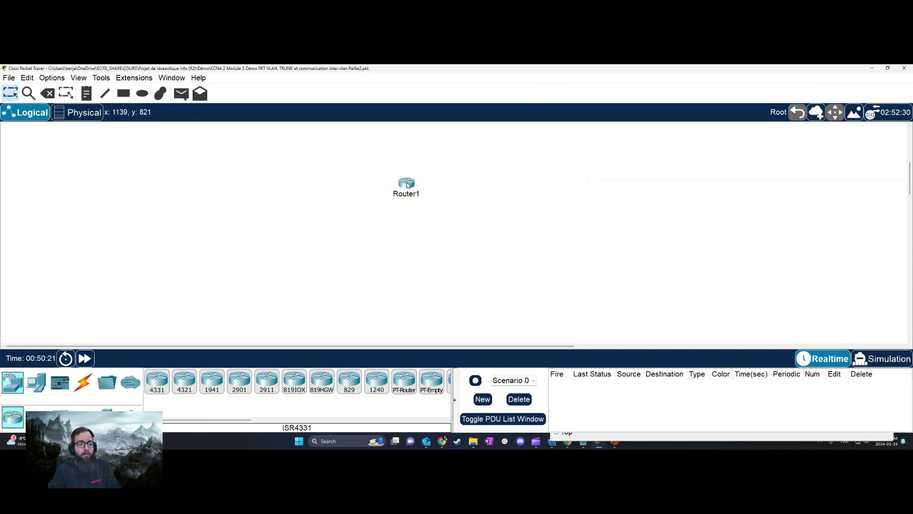
left_click(36, 413)
left_click(156, 380)
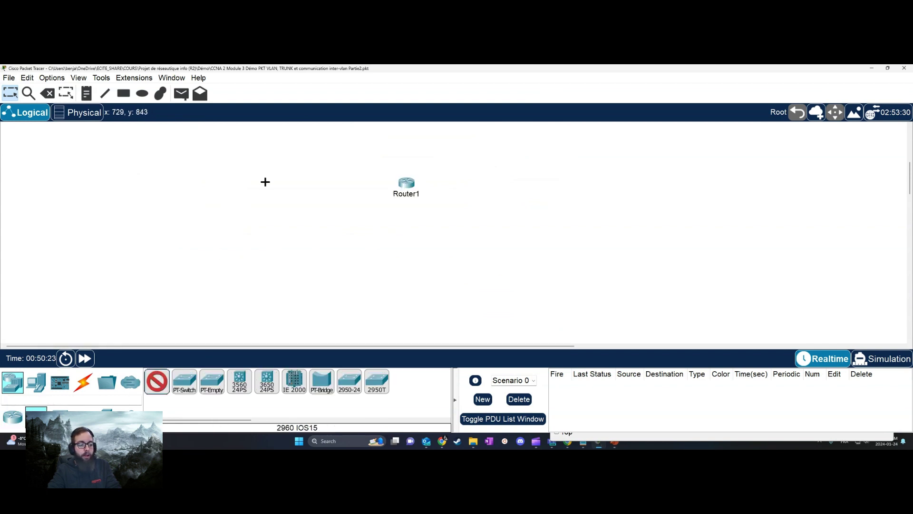
left_click(314, 183)
left_click(157, 380)
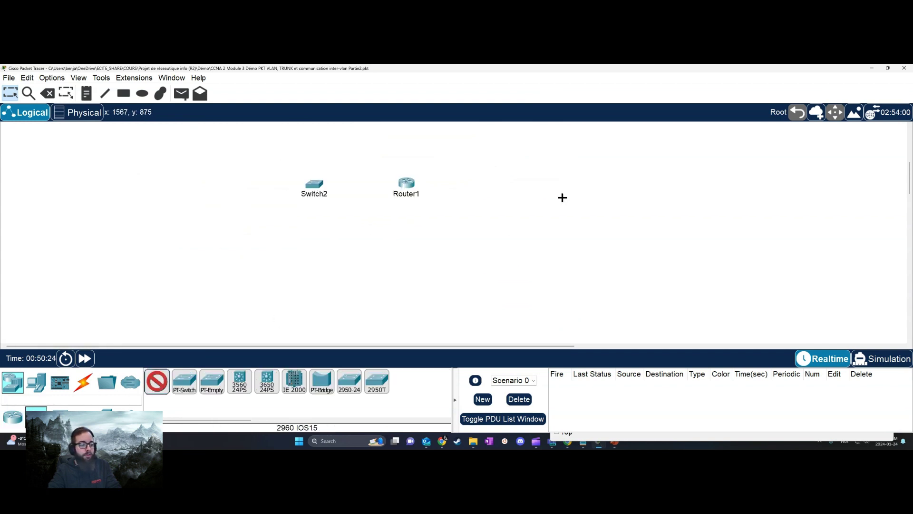
left_click(493, 188)
- Add two PCs to the example network, one below each switch
left_click(36, 382)
left_click(157, 381)
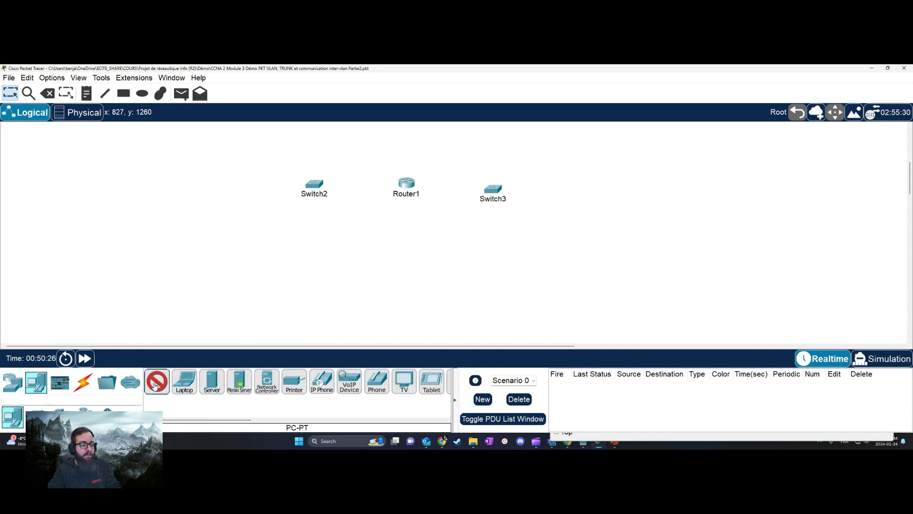
left_click(307, 254)
left_click(157, 381)
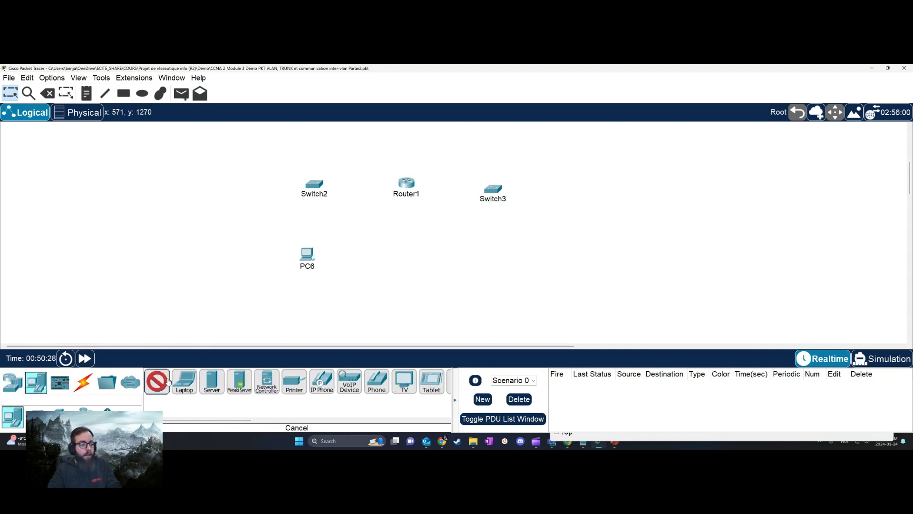
left_click(499, 244)
- Cable PC6 to Switch2 and Switch2 to Router1 with the automatic connection type
left_click(83, 381)
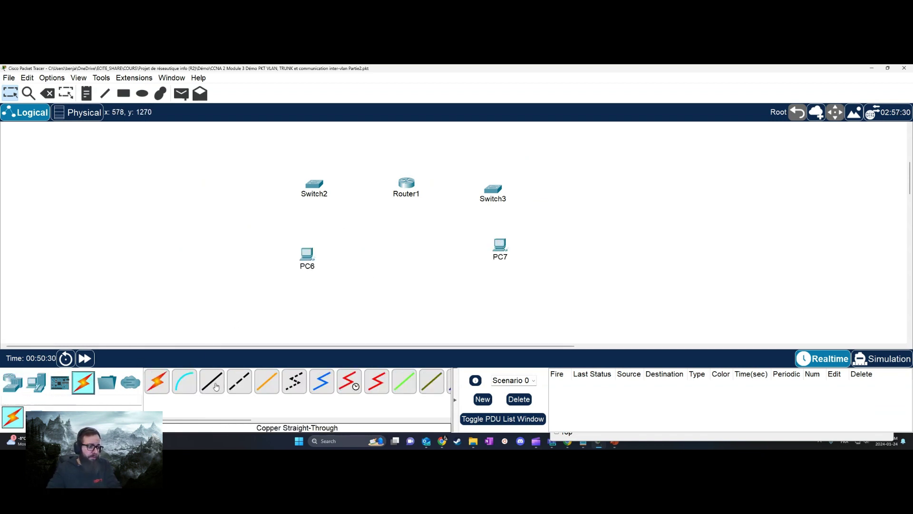
left_click(157, 380)
left_click(308, 265)
left_click(318, 183)
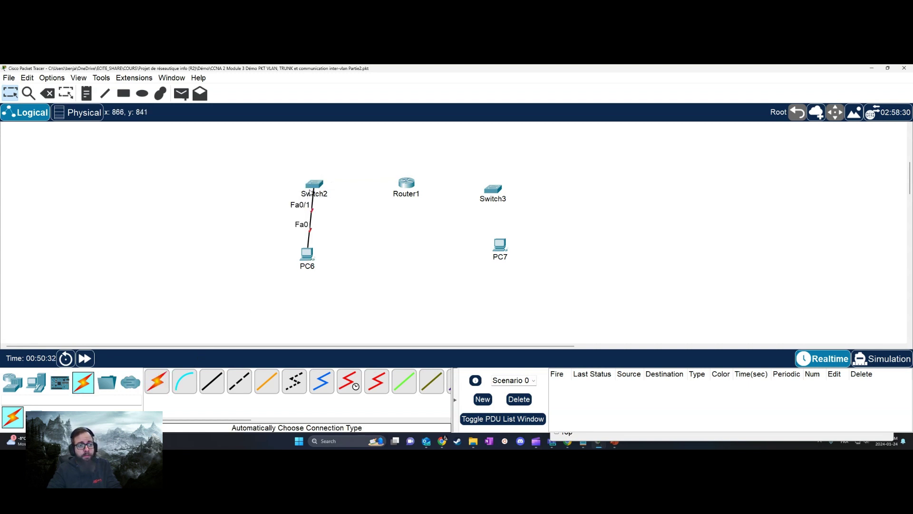
left_click(157, 381)
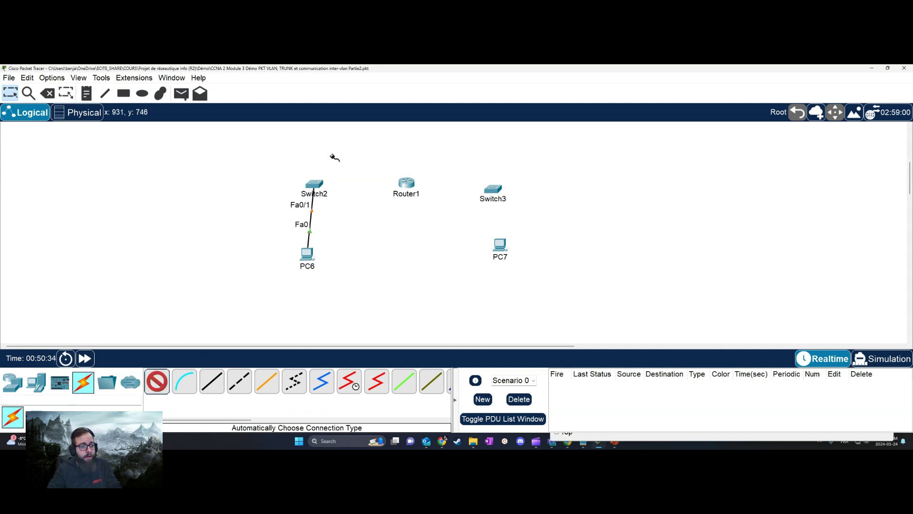
left_click(314, 185)
left_click(406, 183)
- Cable Router1 to Switch3 and Switch3 to PC7 with the automatic connection type, and align PC7 below its switch
left_click(157, 380)
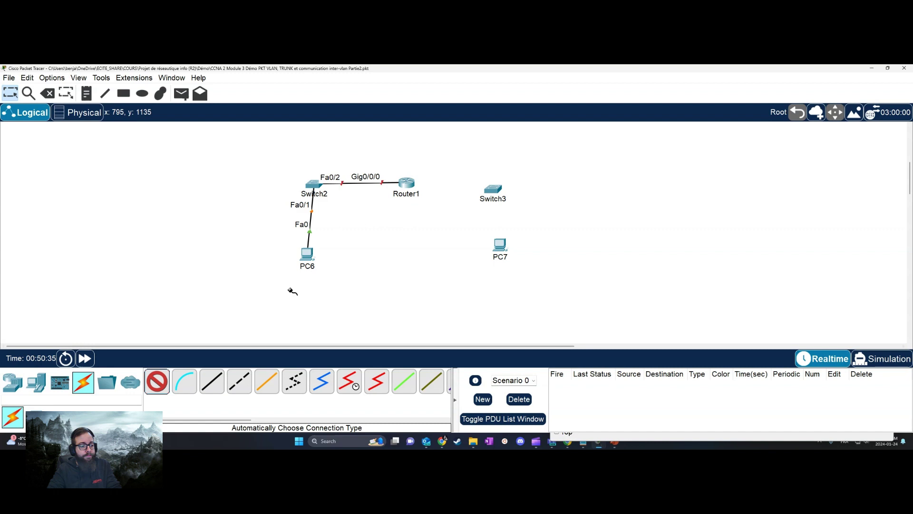
left_click(408, 183)
left_click(493, 189)
left_click(157, 380)
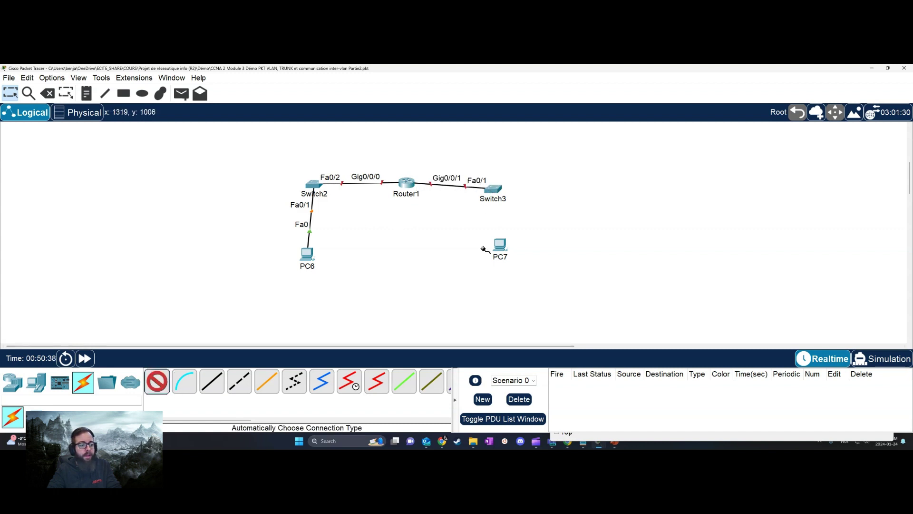
left_click(494, 188)
left_click(505, 247)
left_click_drag(499, 245, 497, 256)
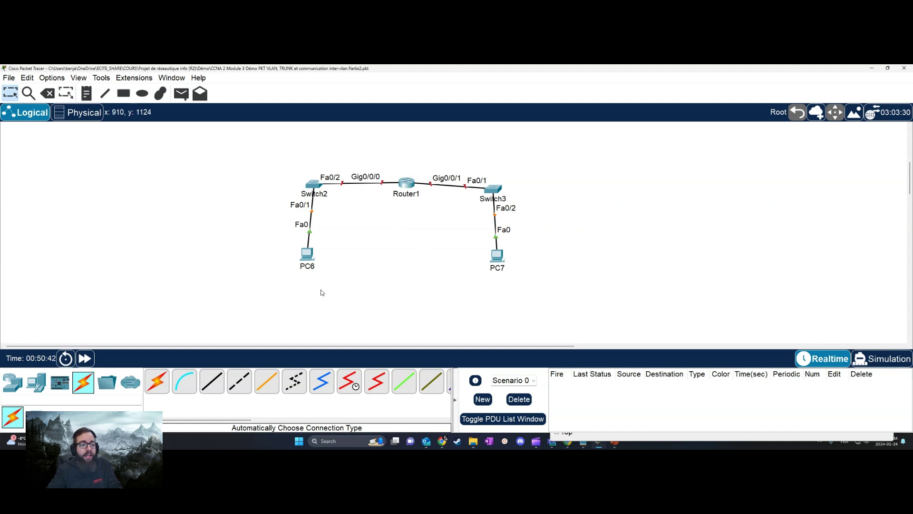
- Highlight the Switch2 side and the Switch3 side of the example in turn to compare the router's two networks
left_click_drag(271, 155, 387, 282)
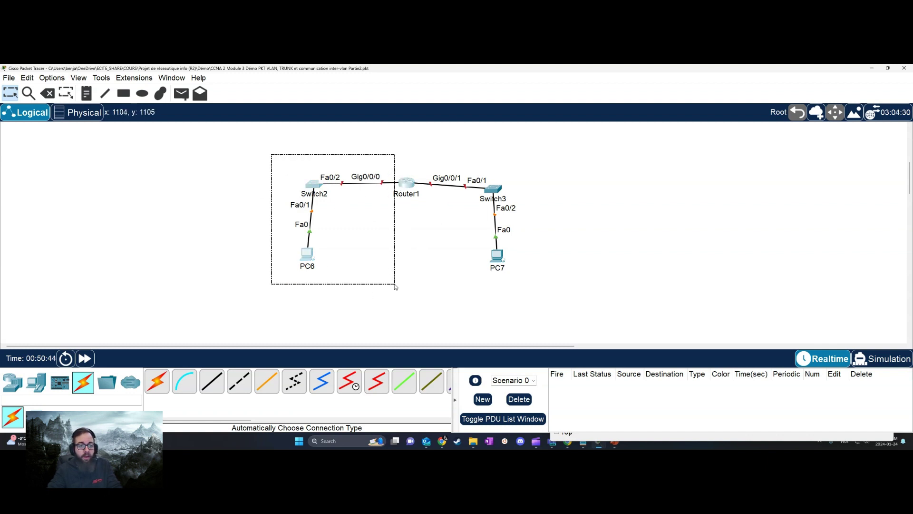
left_click_drag(395, 286, 226, 180)
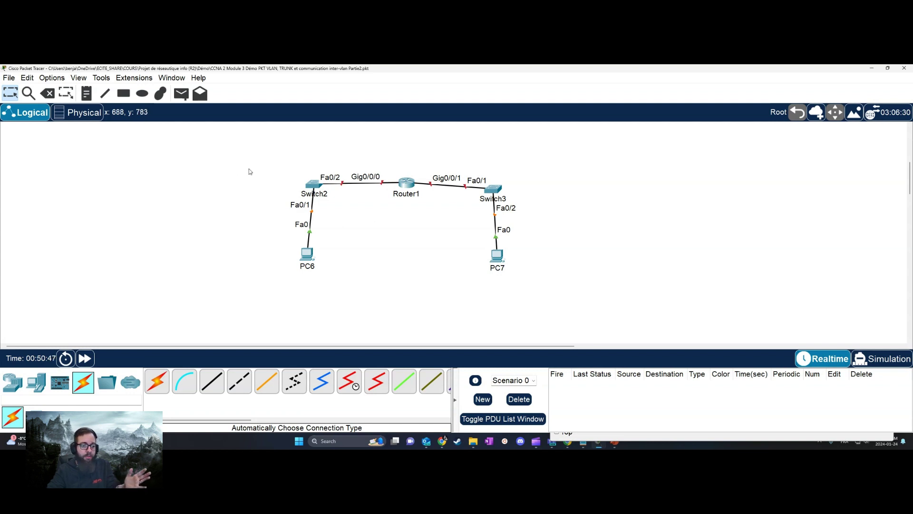
left_click_drag(251, 148, 393, 300)
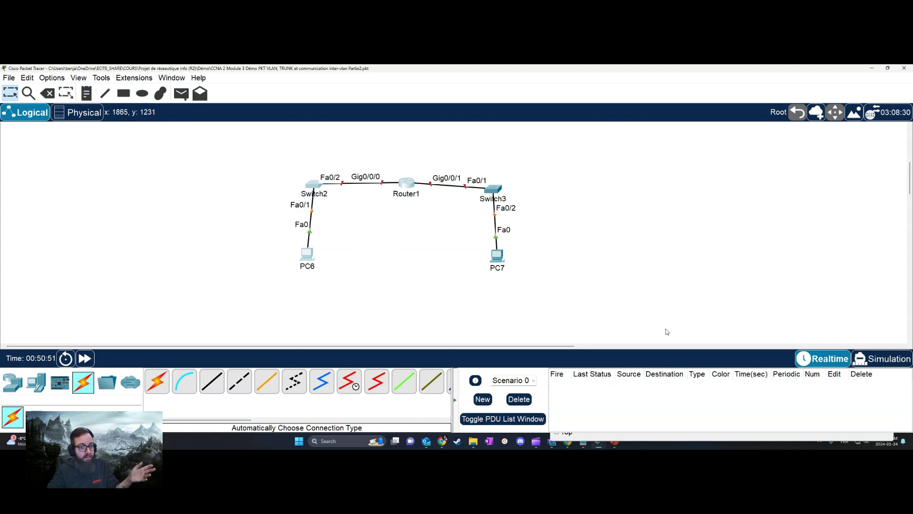
left_click_drag(609, 293, 429, 159)
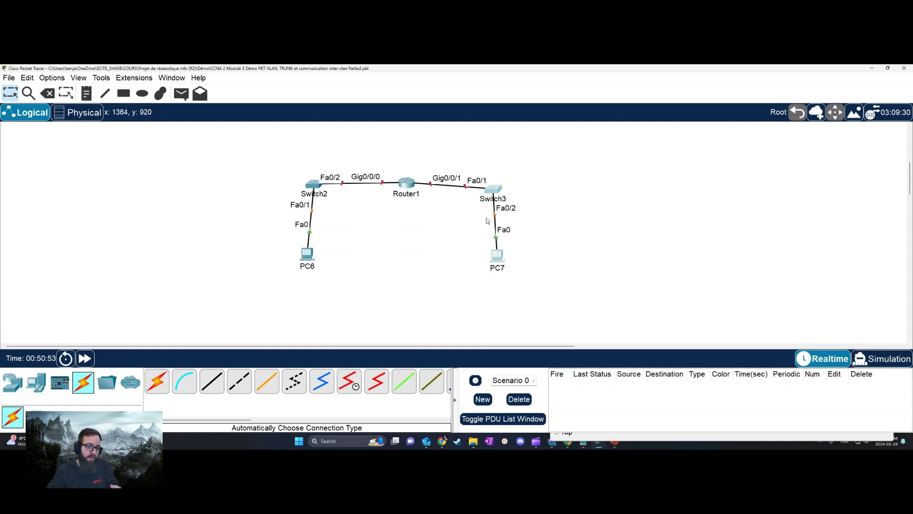
- Delete the whole example network of one router, two switches and two PCs, and return to the main topology
left_click_drag(547, 338, 246, 169)
key("Delete")
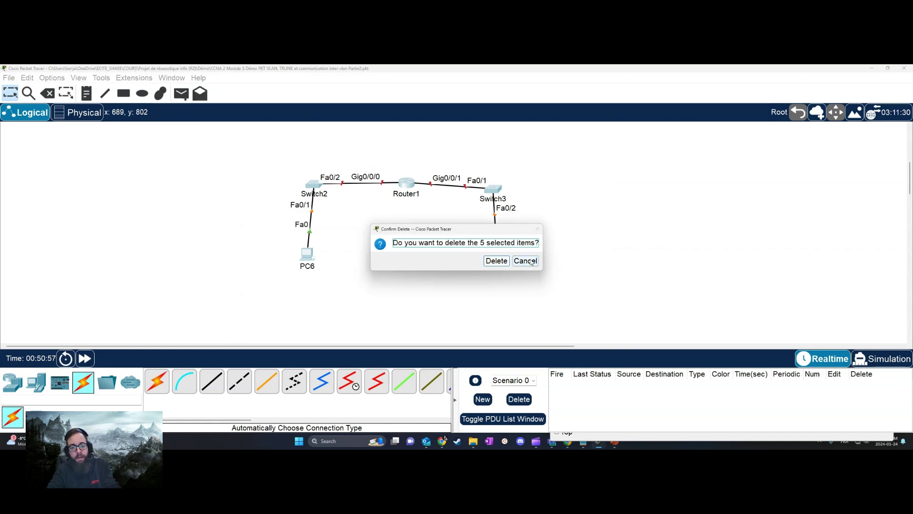
left_click(505, 261)
scroll(490, 267, "up", 5)
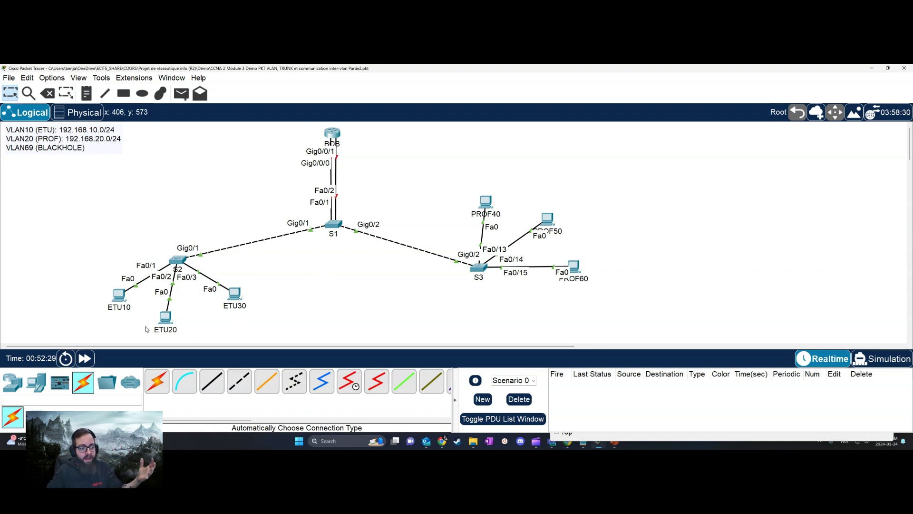
- Open switch S1's command line beside the topology and enter global configuration mode with en and conf t
mouse_move(126, 312)
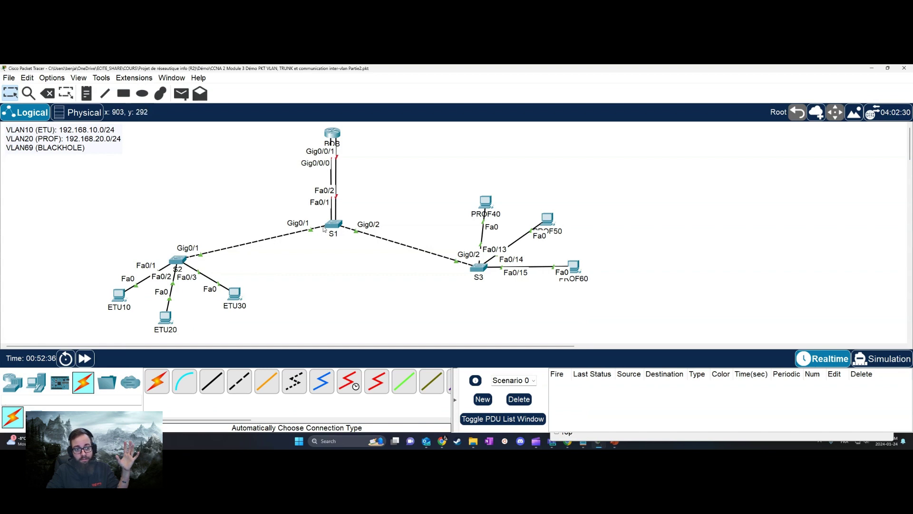
mouse_move(332, 228)
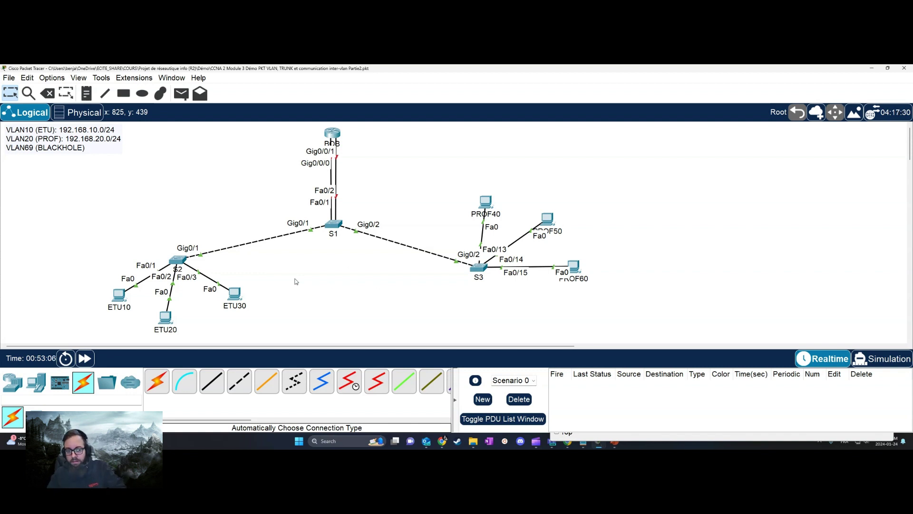
left_click(338, 227)
left_click_drag(535, 93, 715, 93)
key("Return")
key("Return")
type("en")
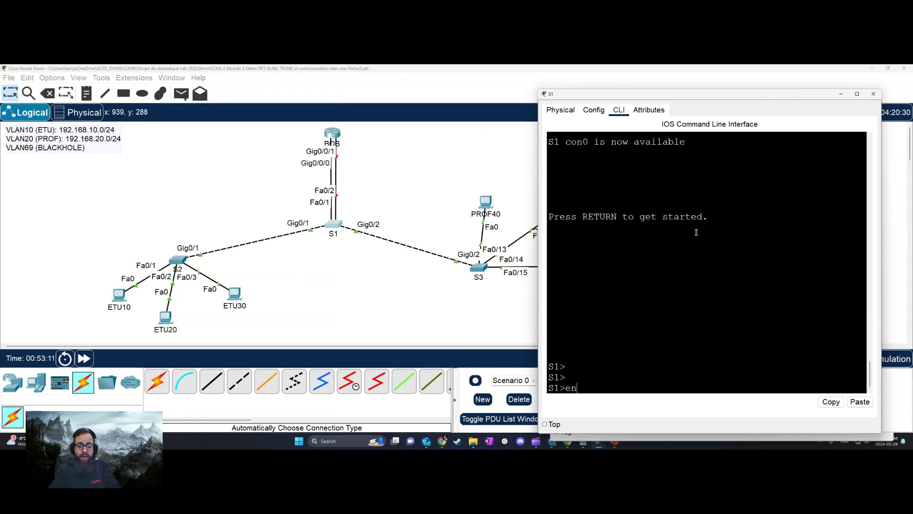
key("Return")
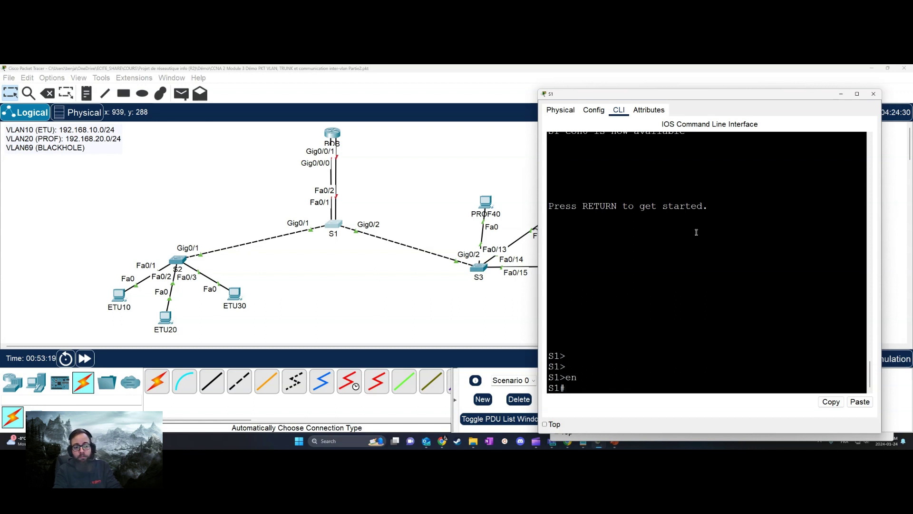
type("conf t")
key("Return")
- Configure interface f0/1 on S1 with switchport mode access
type("inr")
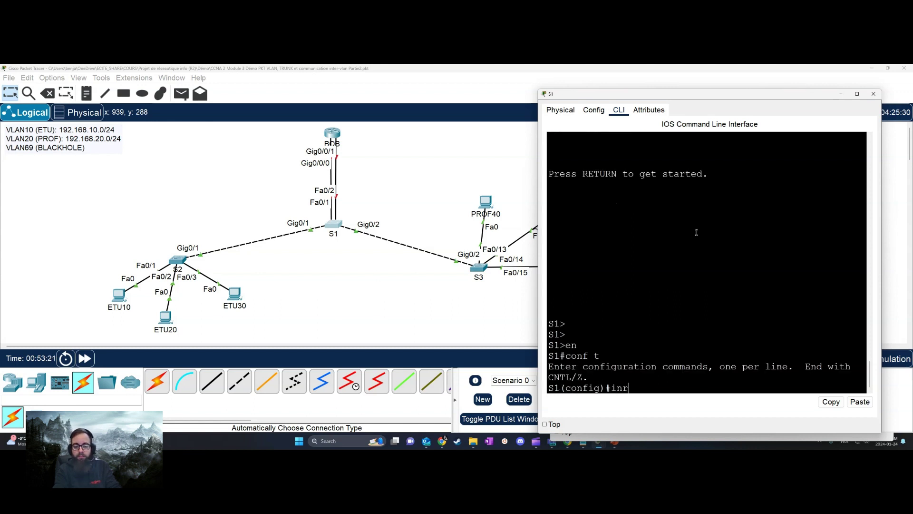
key("Tab")
key("BackSpace")
type("t")
key("Tab")
type("f0/1")
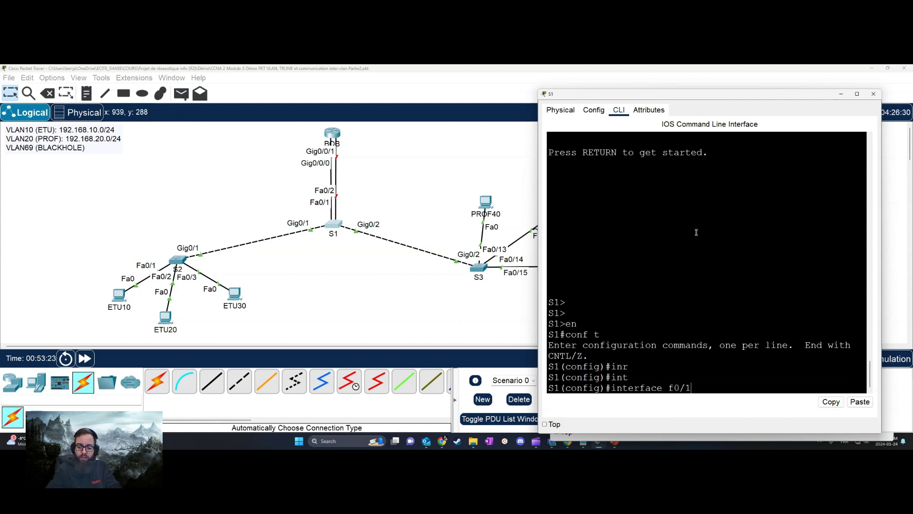
key("Return")
type("sw")
key("Tab")
type("m")
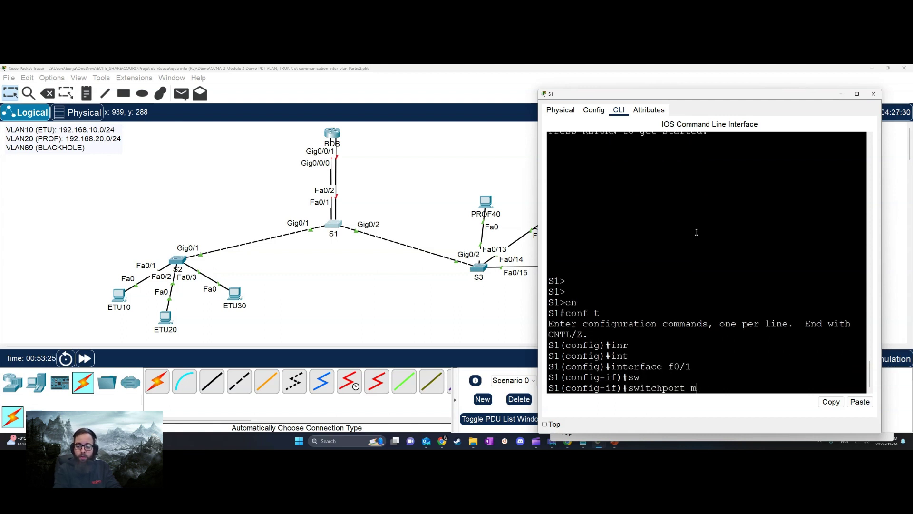
type("o")
key("Tab")
type("de acc")
key("Return")
key("Up")
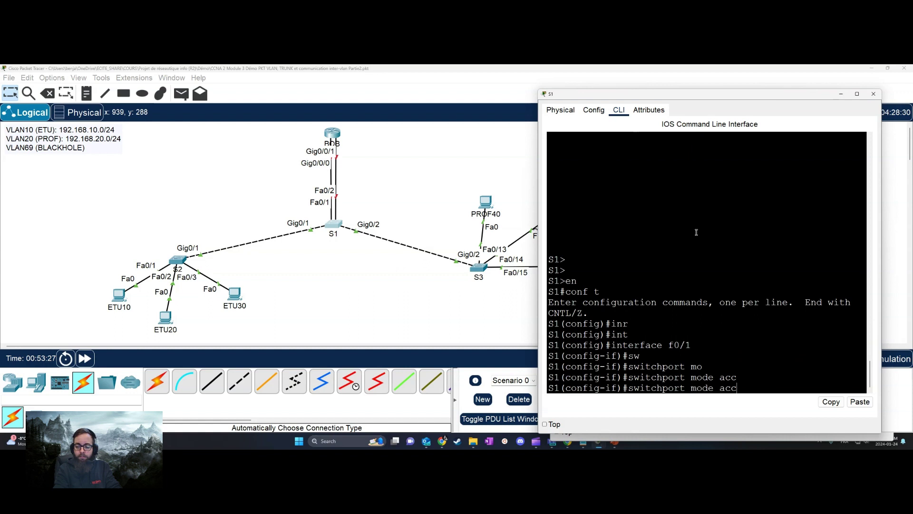
key("Tab")
key("Return")
type("SW")
key("Tab")
type("itchpo")
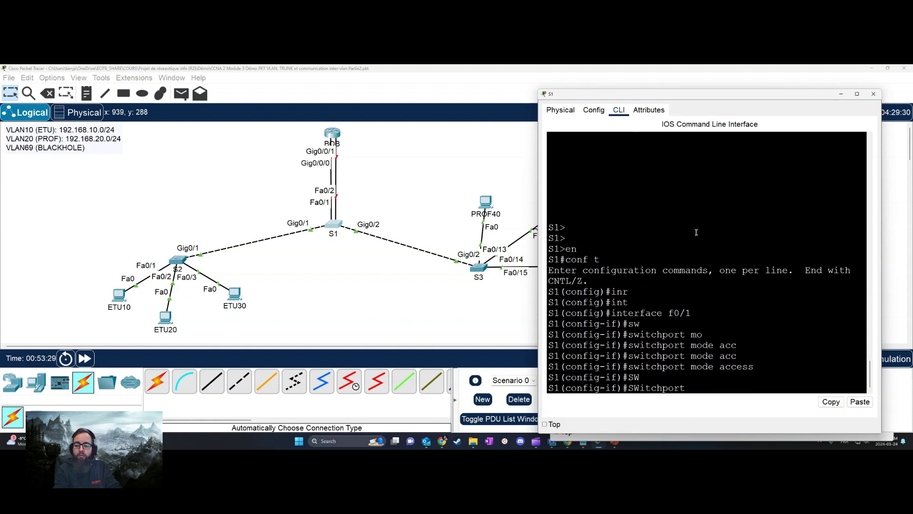
key("BackSpace")
key("BackSpace")
key("BackSpace")
key("BackSpace")
key("BackSpace")
key("BackSpace")
key("BackSpace")
key("BackSpace")
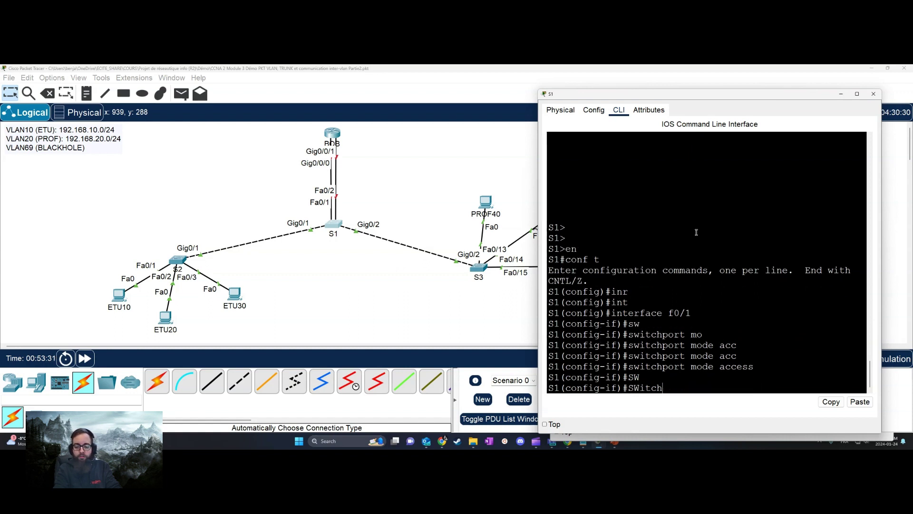
- Assign S1's interface f0/1 to VLAN 10 with switchport access vlan 10
type("sw")
key("Tab")
type("acc")
key("Tab")
type("vl")
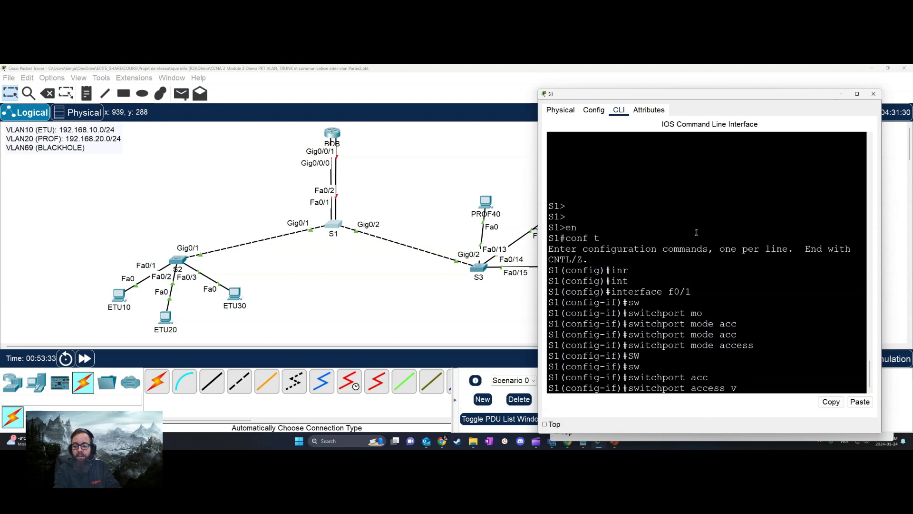
key("Tab")
type("20")
key("BackSpace")
key("BackSpace")
type("10")
key("Return")
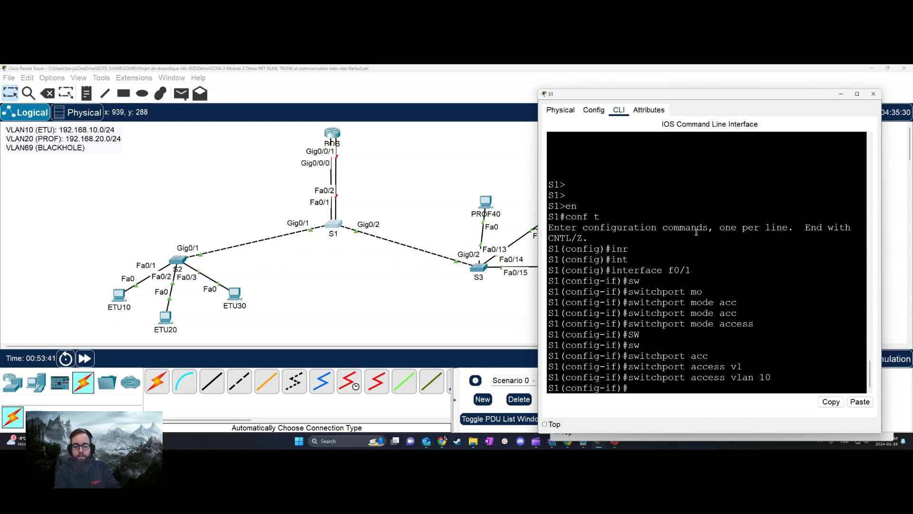
- Enable interface f0/1 with no sh, set its description to ETU, and return to global configuration mode
type("no sh")
key("Return")
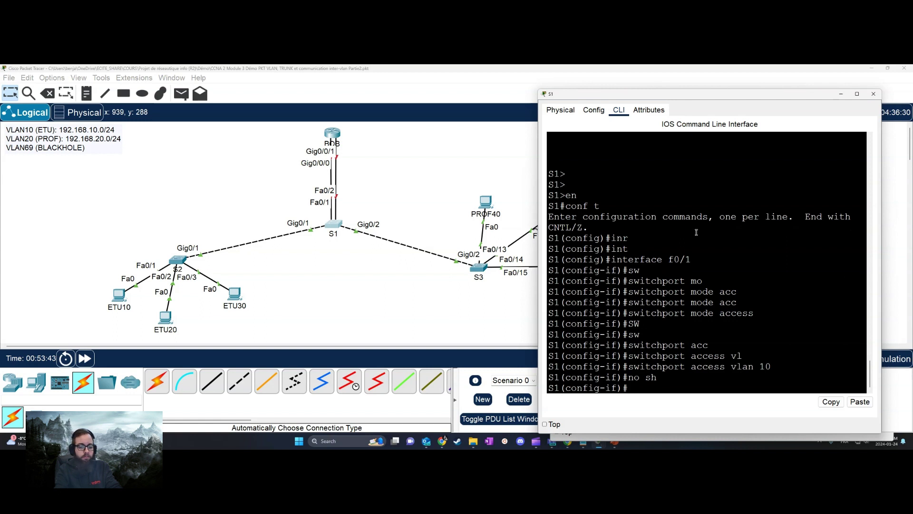
type("des")
key("Tab")
type("VLA")
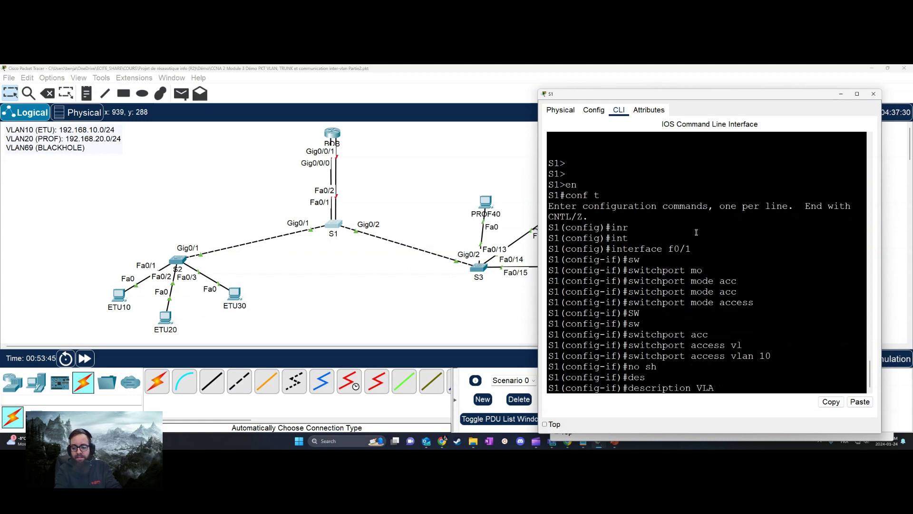
key("BackSpace")
key("BackSpace")
key("BackSpace")
type("ETU")
key("Return")
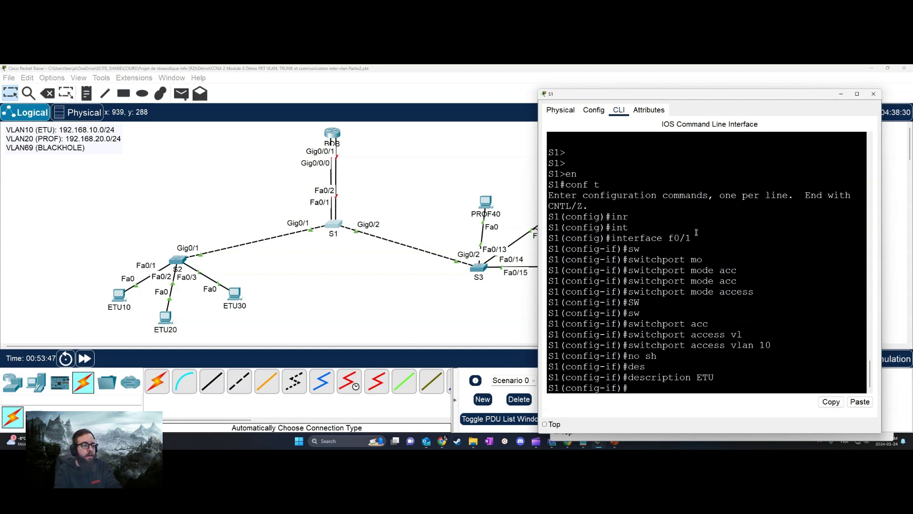
type("exit")
key("Return")
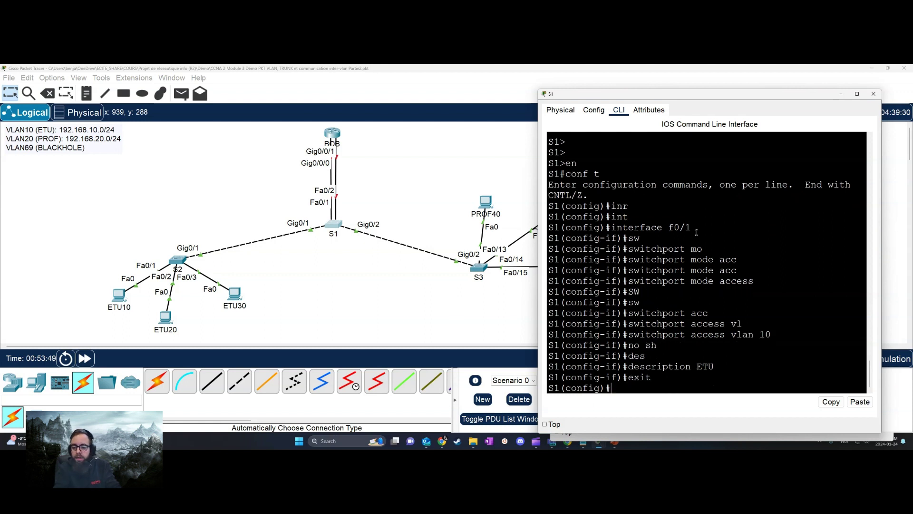
- Enter interface f0/2 on S1 and set it to switchport mode access
type("int")
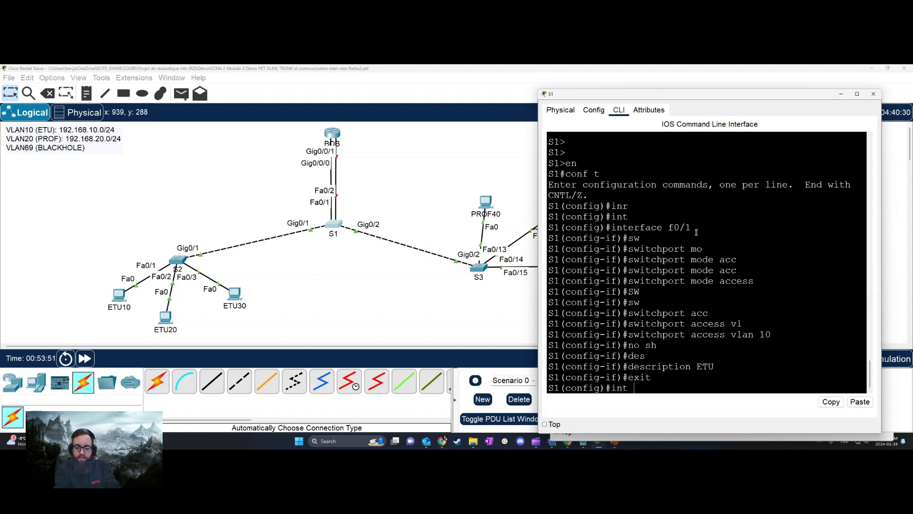
key("Tab")
type("f0/2")
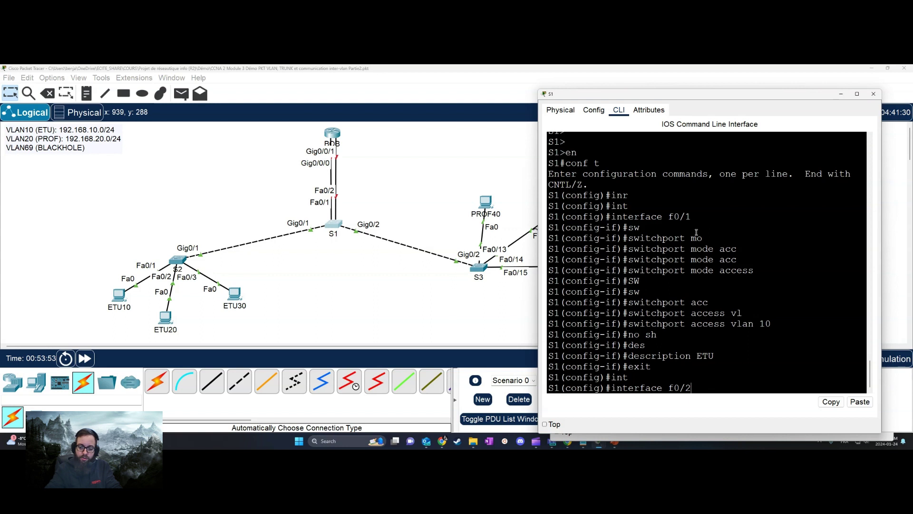
key("Return")
type("sw")
key("Tab")
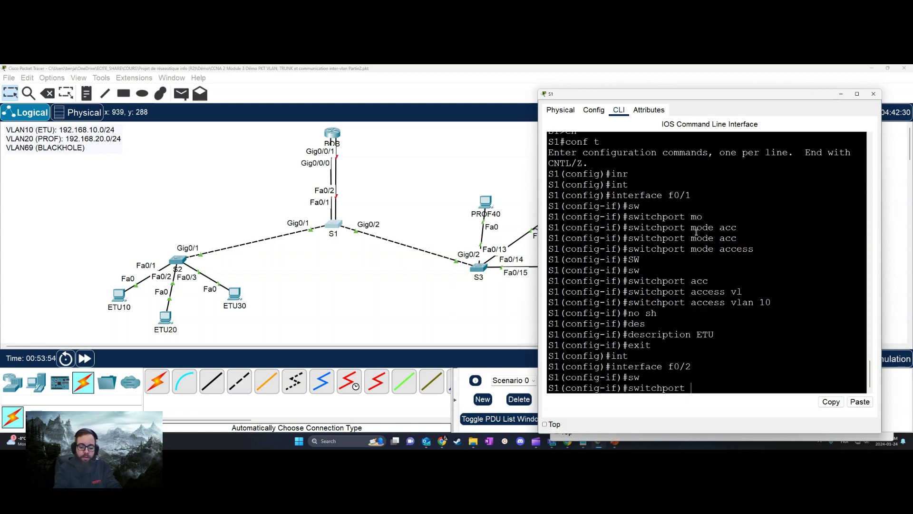
type("mo")
key("Tab")
type("acc")
key("Tab")
key("Return")
- Assign S1's interface f0/2 to VLAN 20 with switchport access vlan 20
type("s")
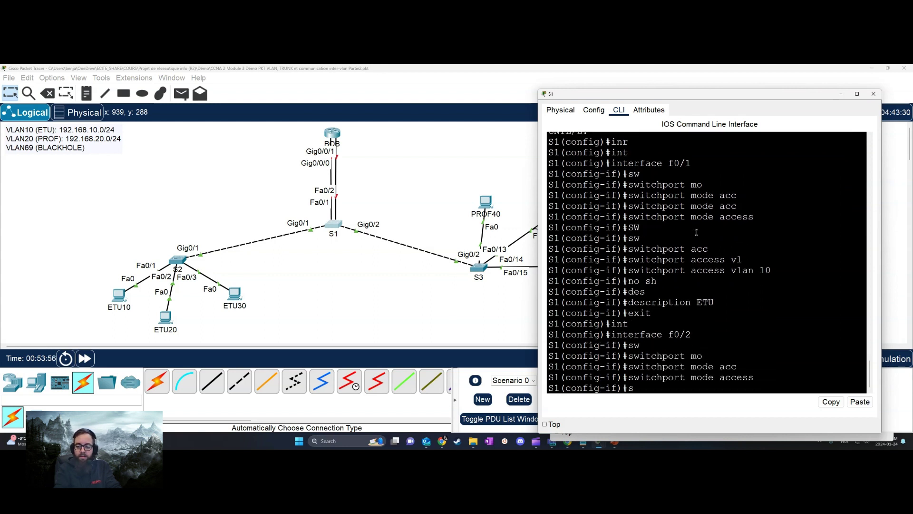
type("q")
key("Tab")
key("BackSpace")
type("witchport a")
type("cc")
key("Tab")
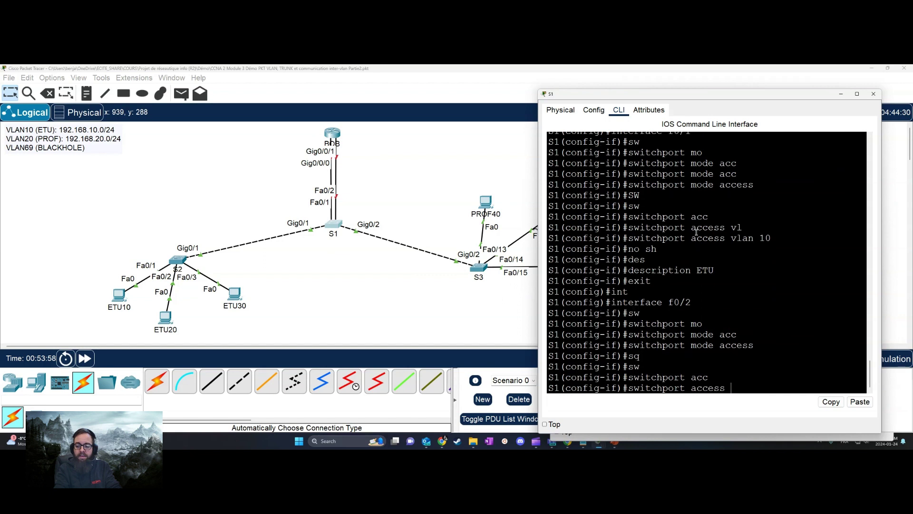
type("vl")
key("Tab")
type("20")
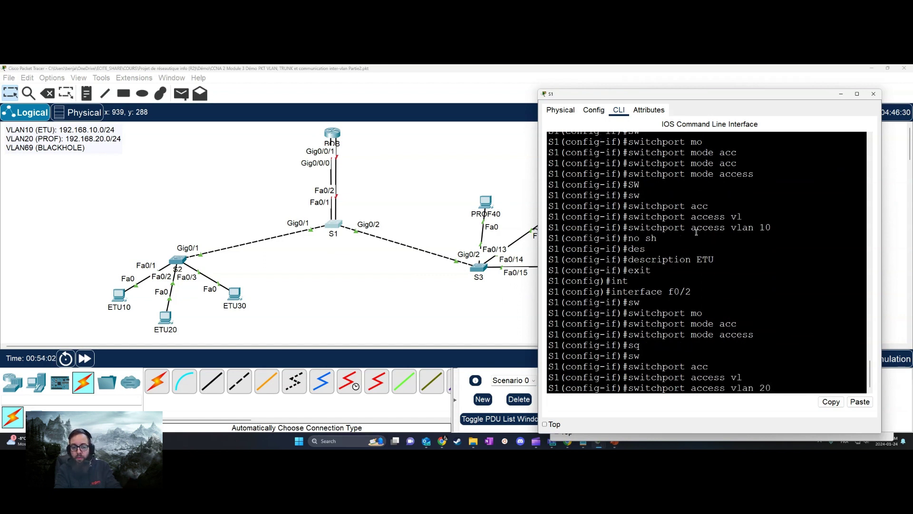
key("Return")
- Enable interface f0/2 with no sh, set its description to PROF, and close S1's window
type("no sh")
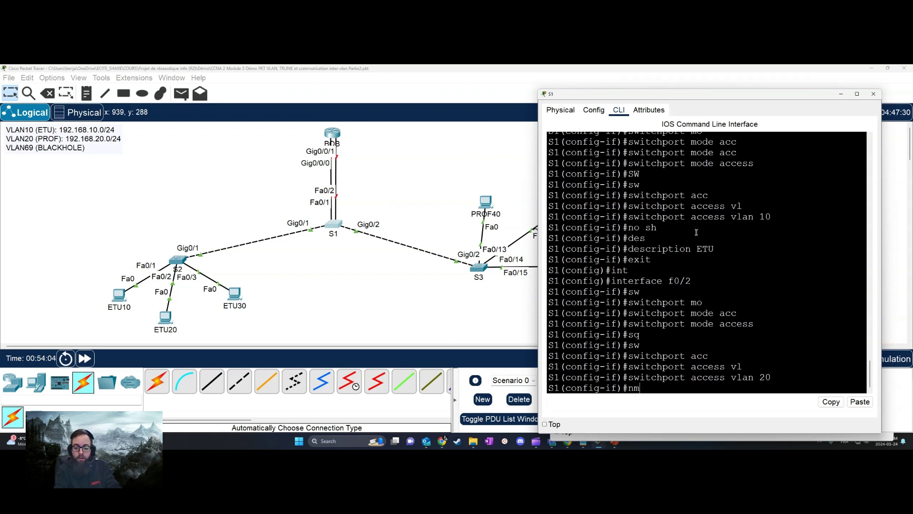
key("Return")
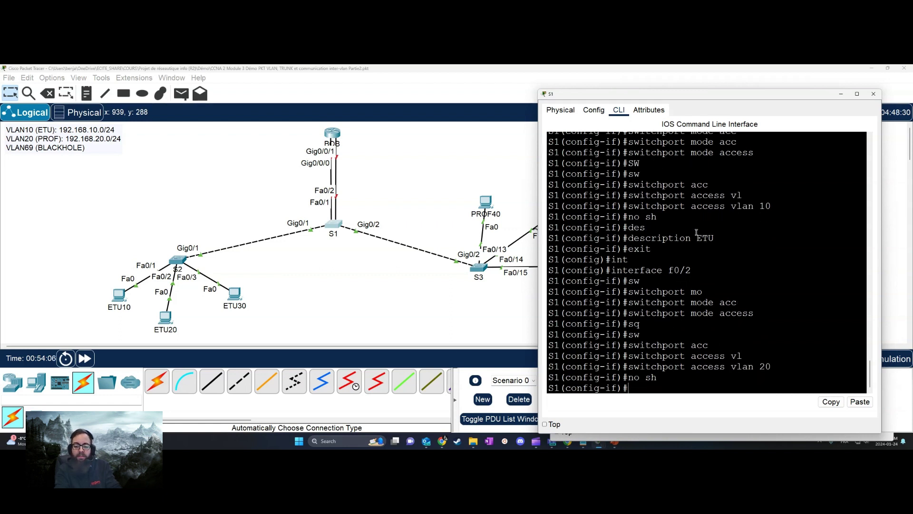
type("des")
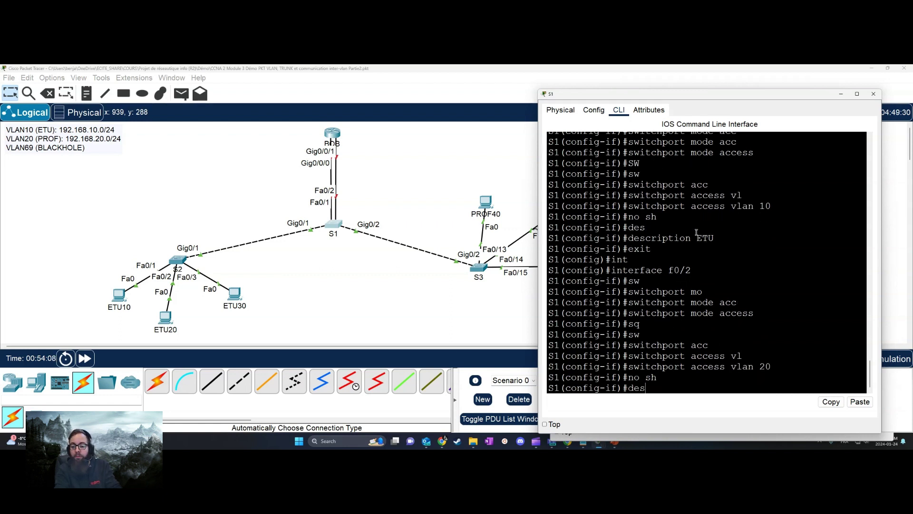
key("Tab")
type("PROFG")
key("Return")
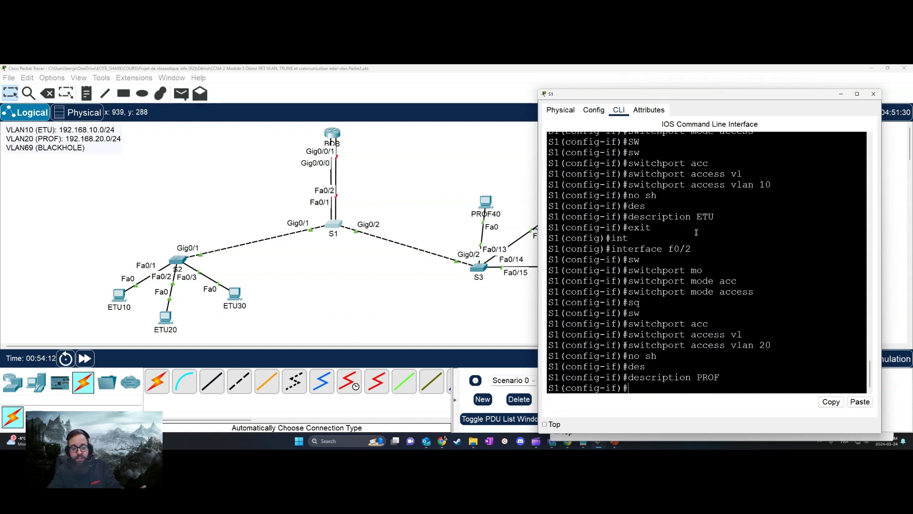
left_click(874, 94)
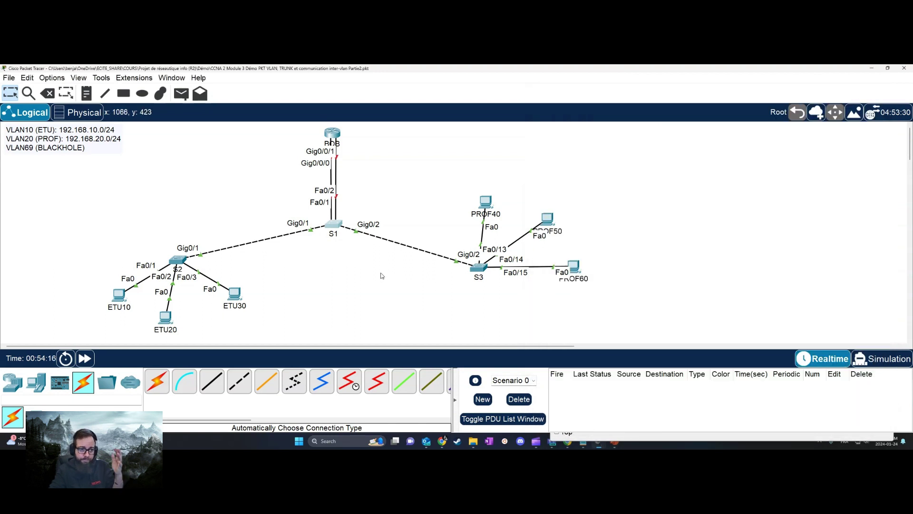
- Open router BOB's command line beside the topology and enter global configuration mode with en and conf t
left_click(332, 133)
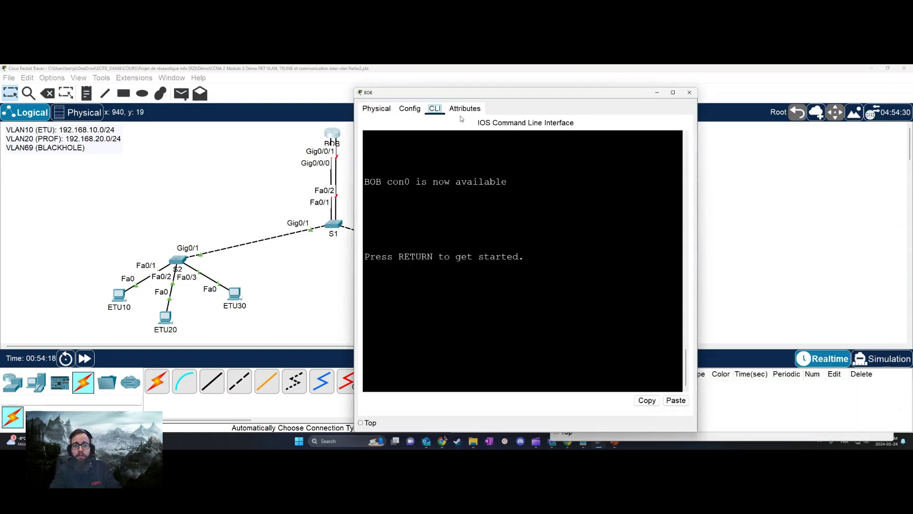
left_click_drag(543, 94, 727, 91)
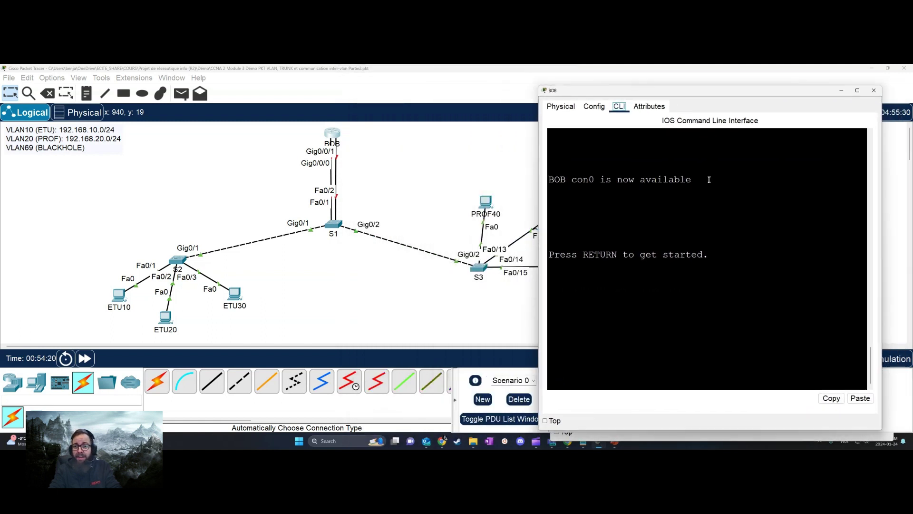
key("Return")
type("enm")
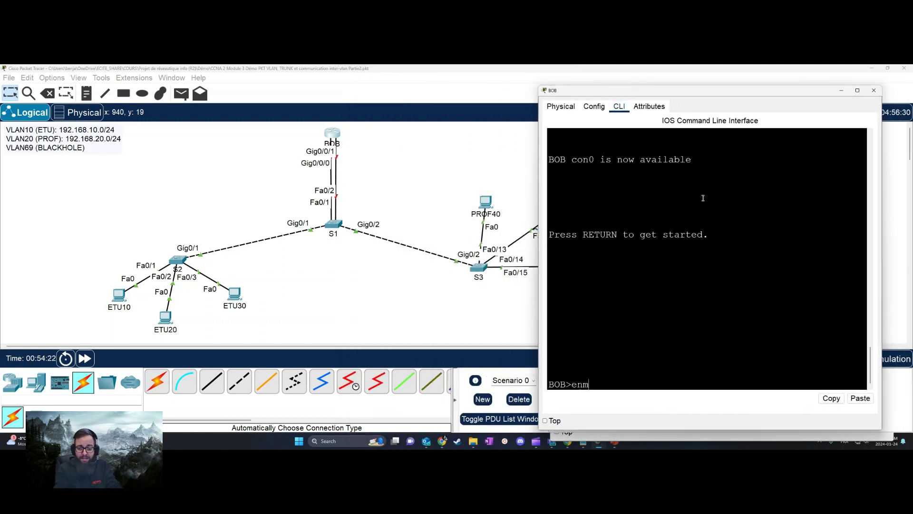
key("Return")
type("conf t")
key("Return")
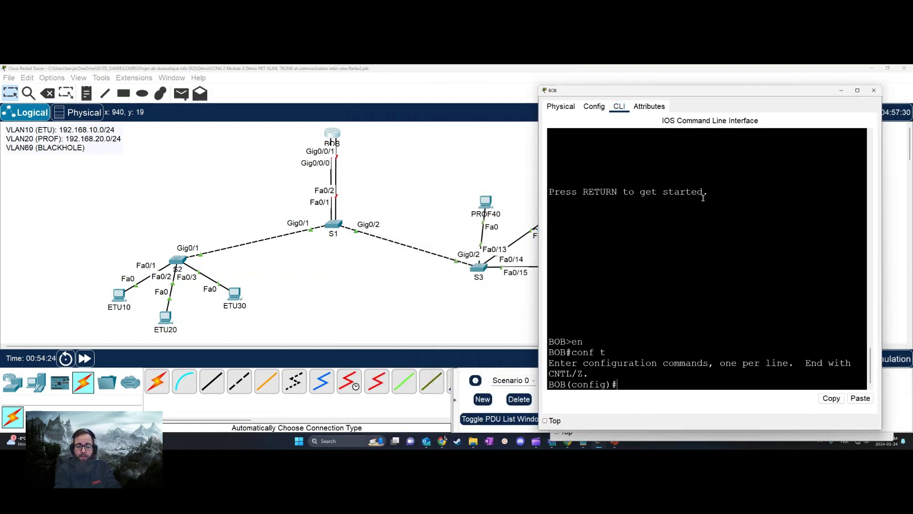
- Enter interface configuration mode for g0/0/0 on router BOB
type("int")
key("Tab")
type("g0/10/0")
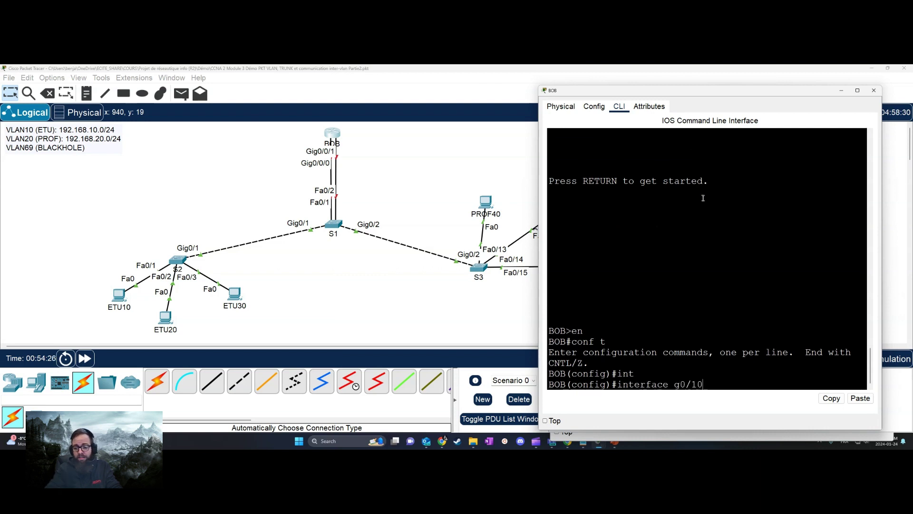
key("BackSpace")
key("BackSpace")
key("BackSpace")
key("BackSpace")
type("0/0")
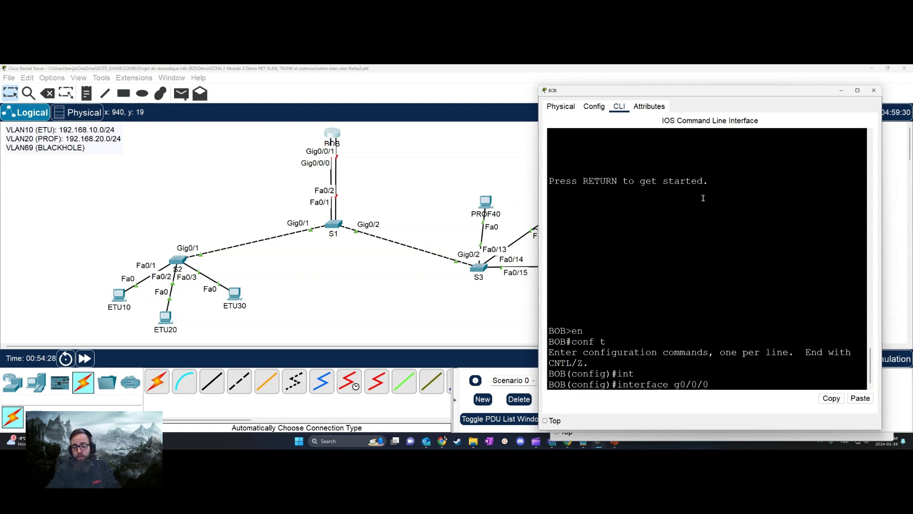
key("Return")
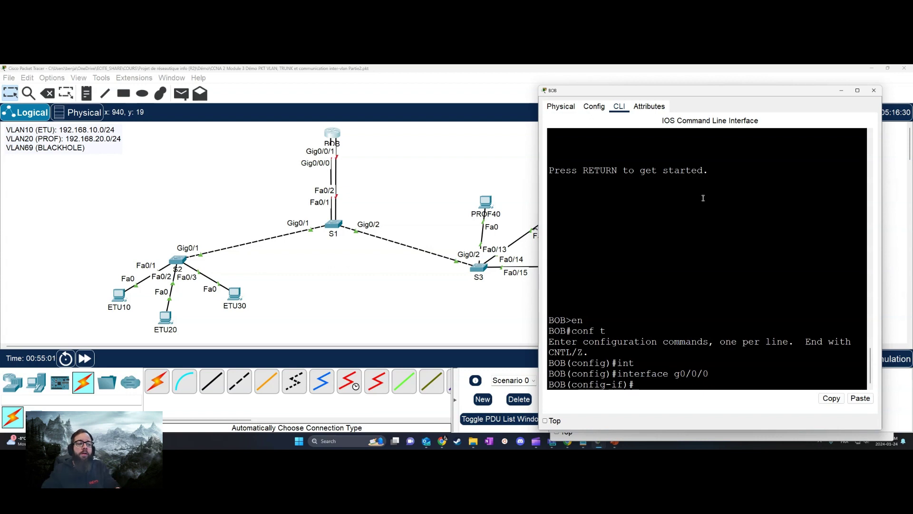
- Check the default gateway in PC ETU10's IP configuration, then close its window
left_click(119, 291)
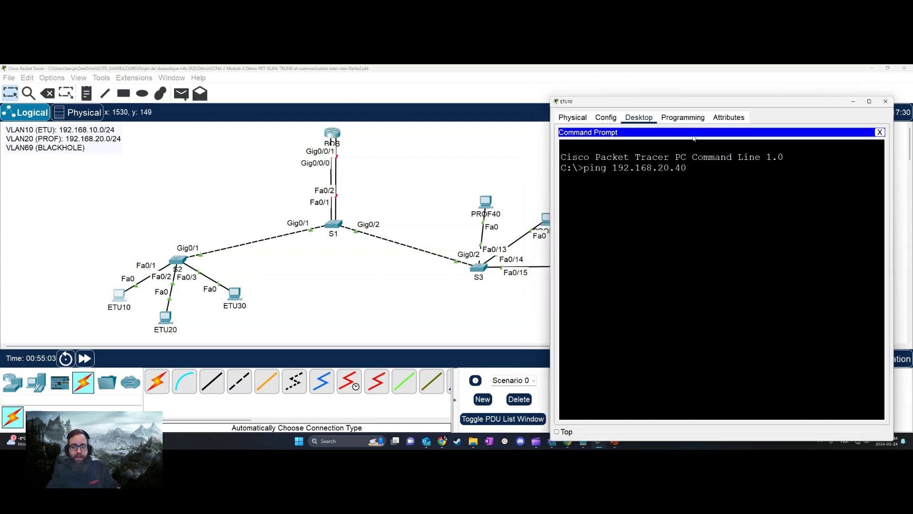
left_click(879, 132)
left_click(600, 161)
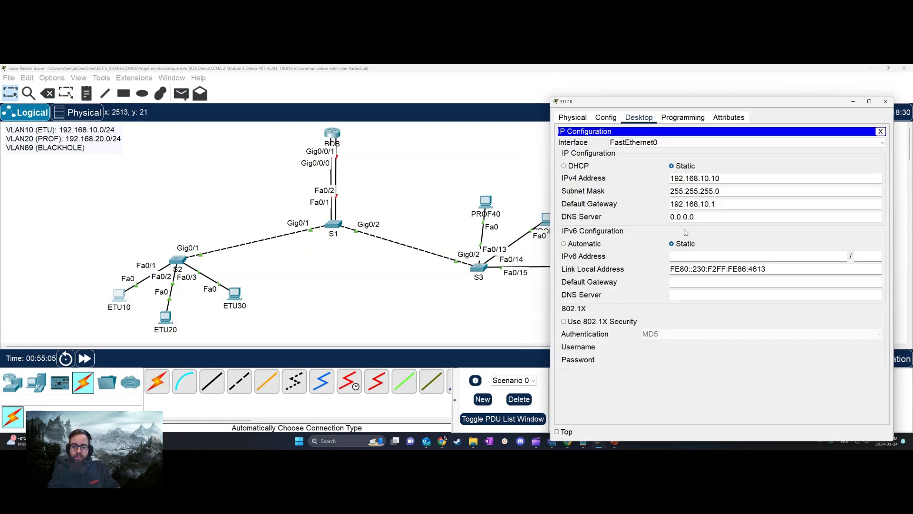
double_click(742, 204)
left_click(885, 102)
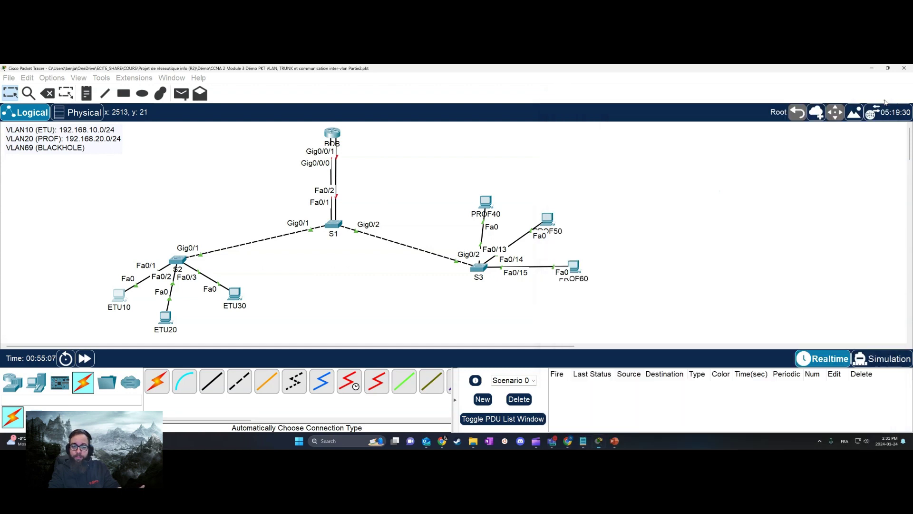
- Give BOB's interface g0/0/0 the IP address 192.168.10.1 with mask 255.255.255.0 and enable it with no sh
left_click(332, 133)
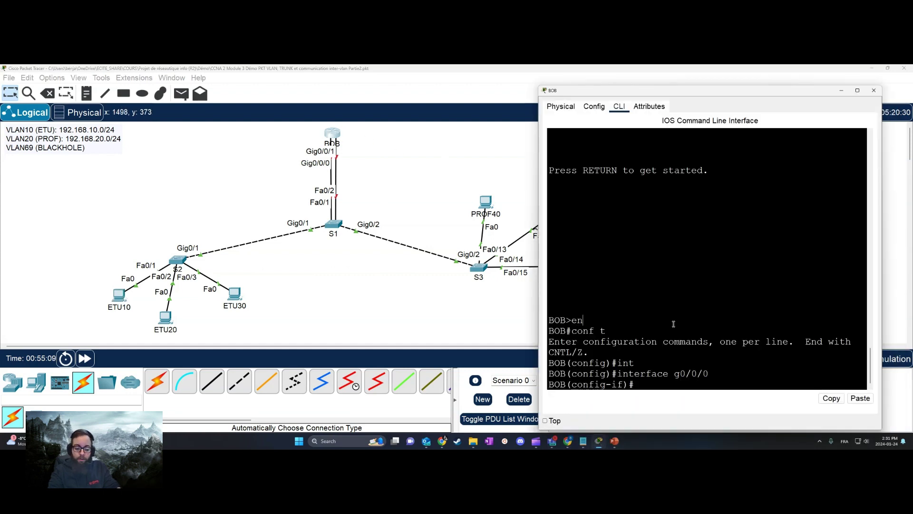
type("ip add")
key("Tab")
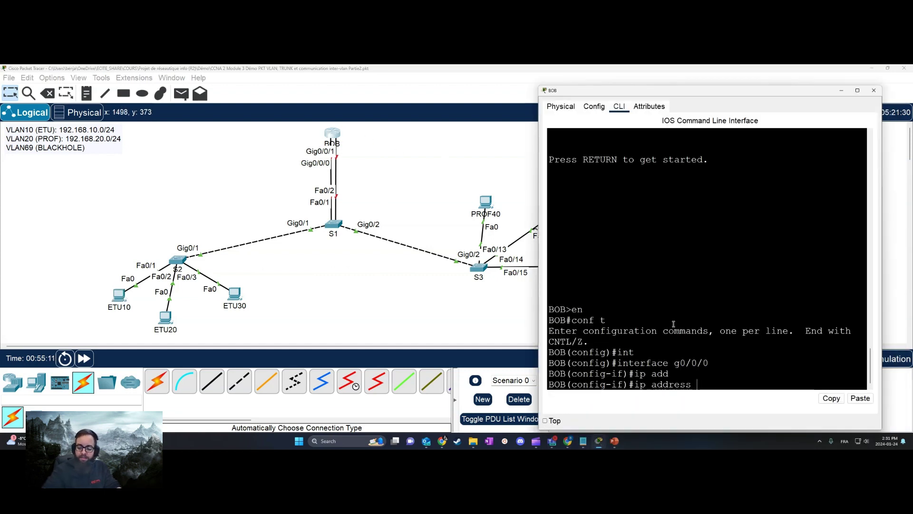
type("192.168.10.")
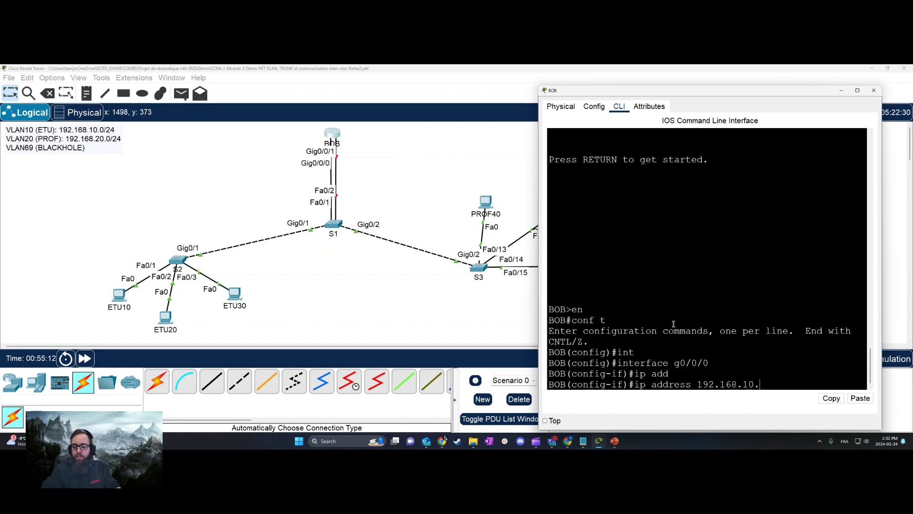
type("1 255.255")
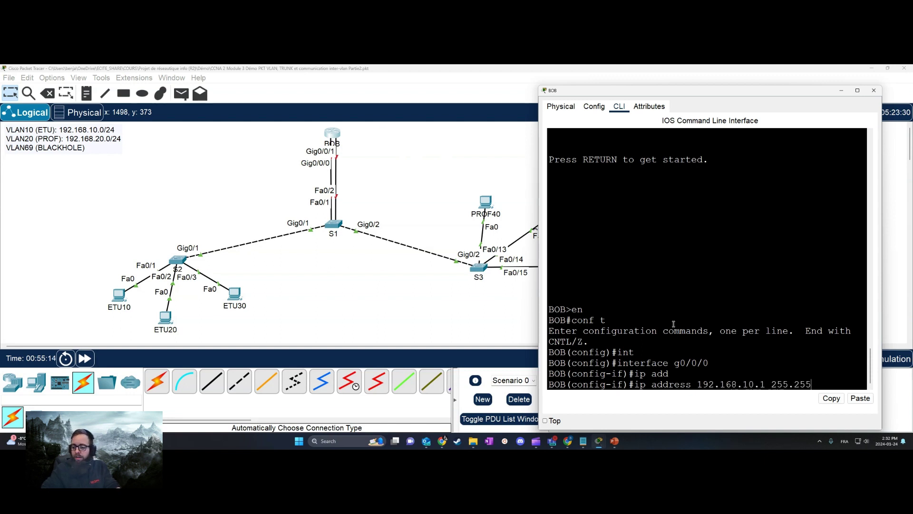
type(".255.0")
key("Return")
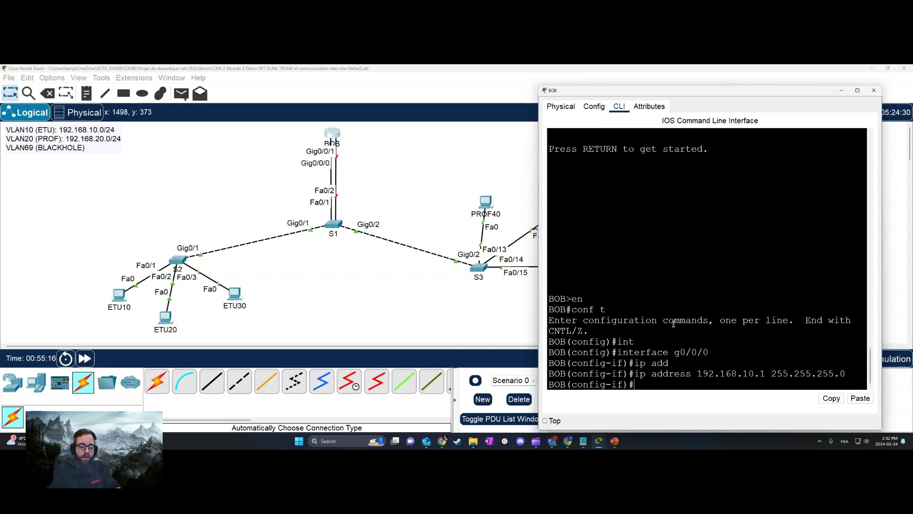
type("no sh")
key("Return")
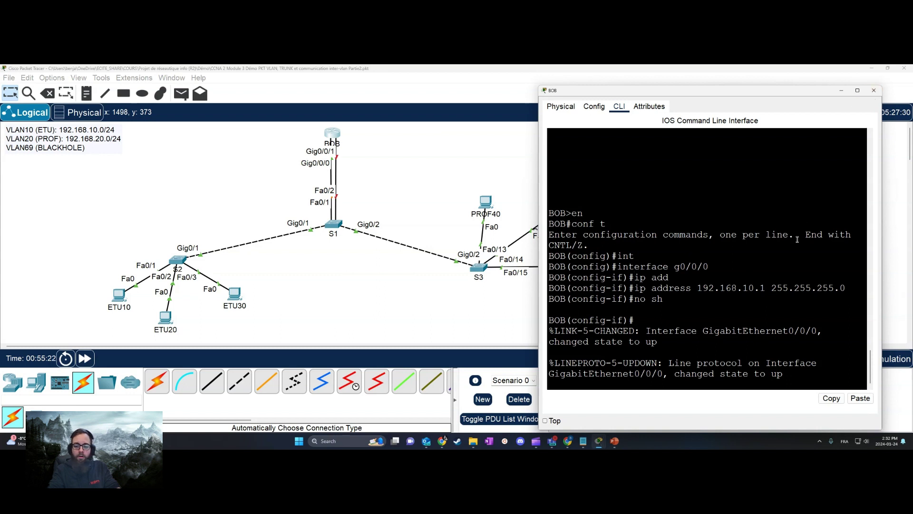
- Leave interface g0/0/0 on router BOB and return to global configuration mode with exit
key("Return")
key("Return")
type("exit")
key("Return")
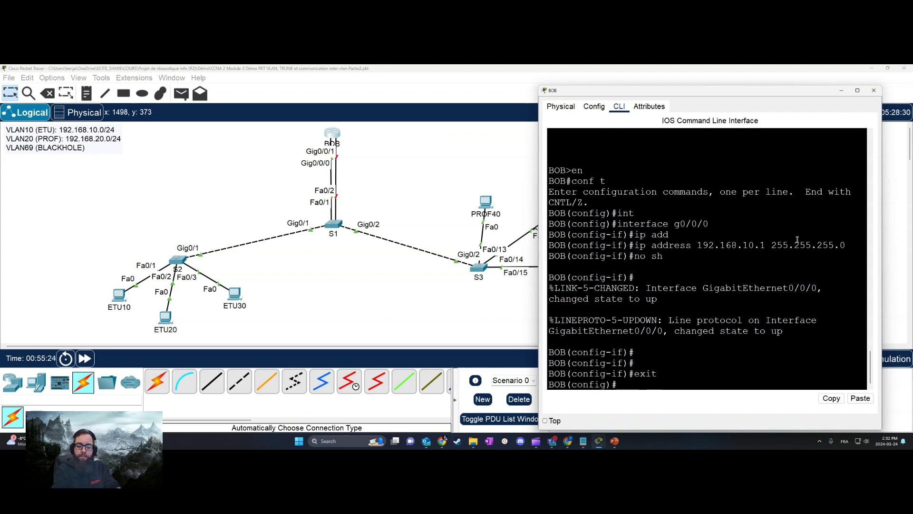
- Enter interface configuration mode for g0/0/1 on router BOB
type("ont")
key("Return")
type("on")
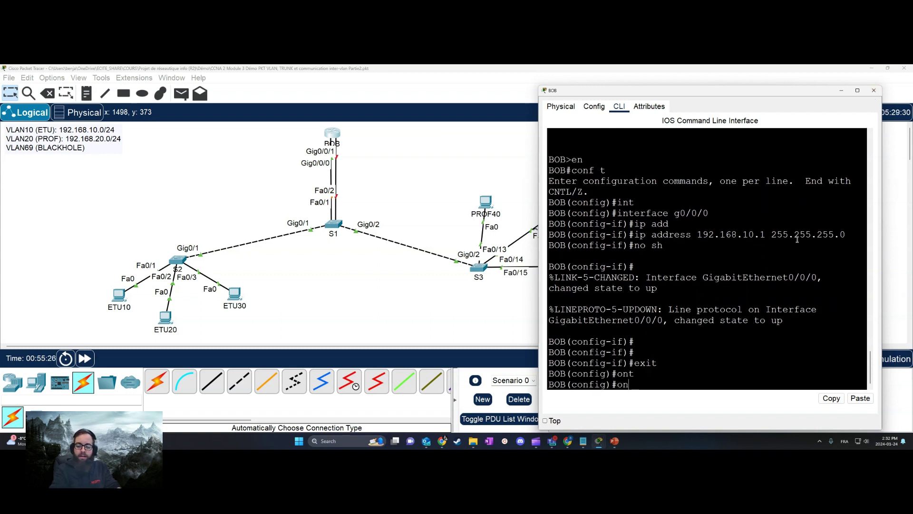
key("BackSpace")
key("BackSpace")
type("omt")
key("Return")
type("int")
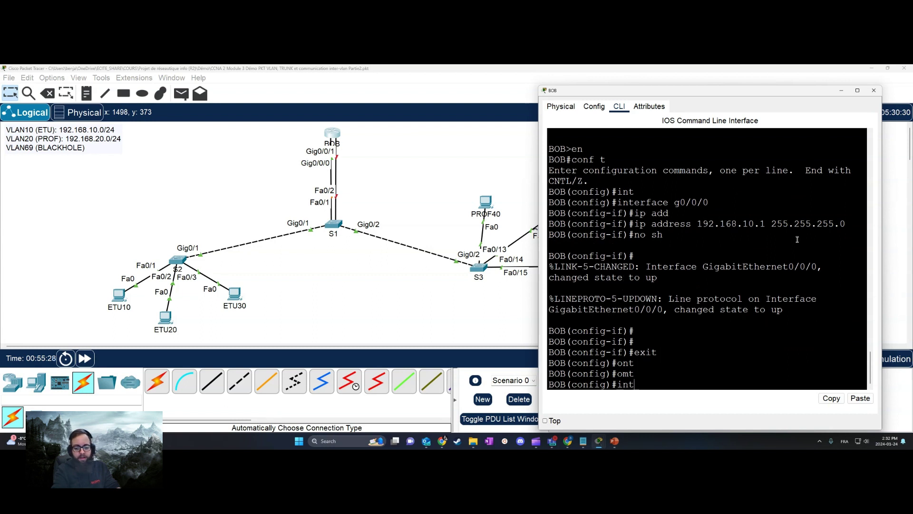
key("Tab")
type("g0/")
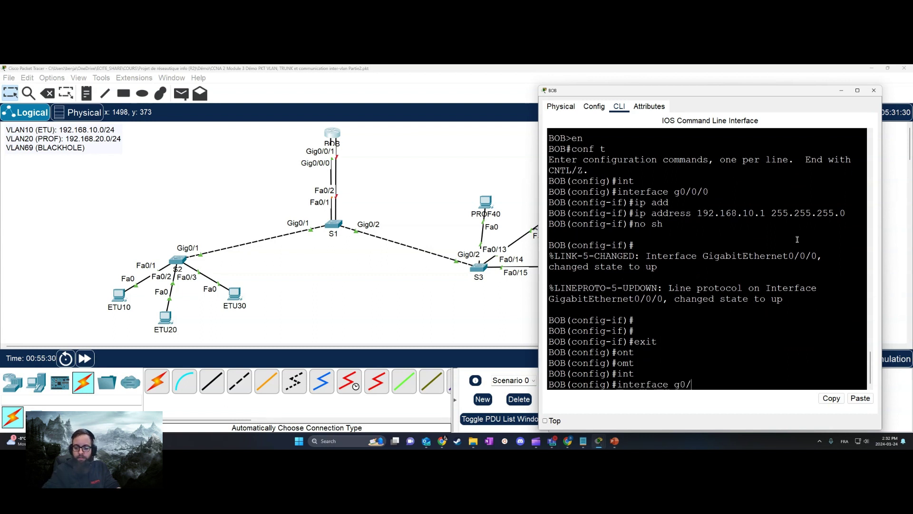
type("0/1")
key("Return")
- Give BOB's interface g0/0/1 the IP address 192.168.20.1 with mask 255.255.255.0 and enable it with no sh
type("s")
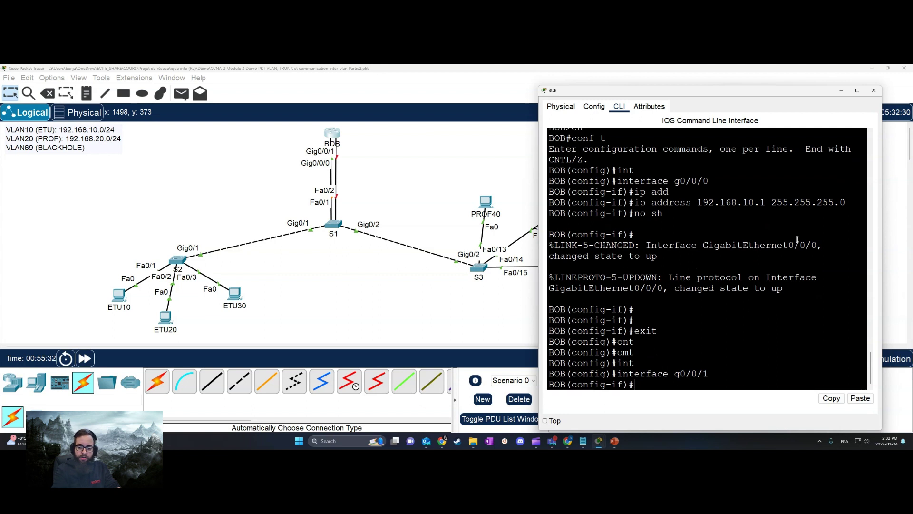
type("ip add")
key("Tab")
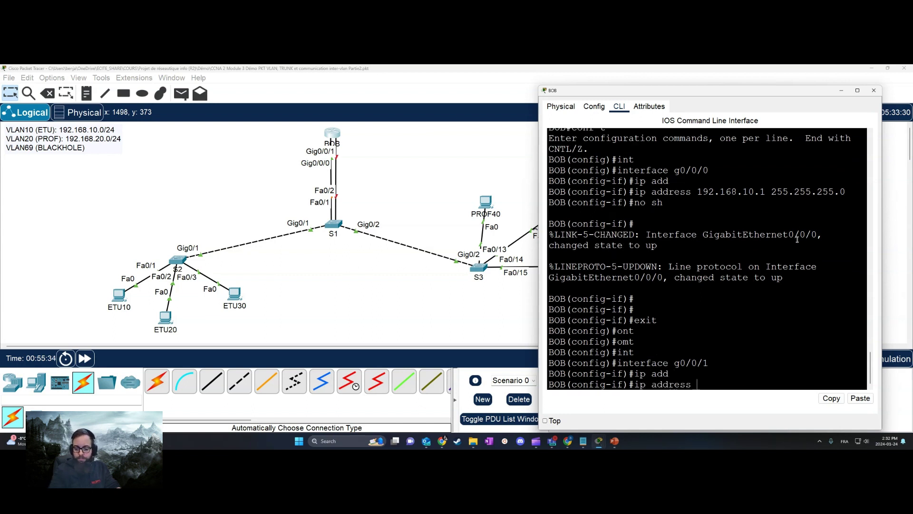
type("192.1")
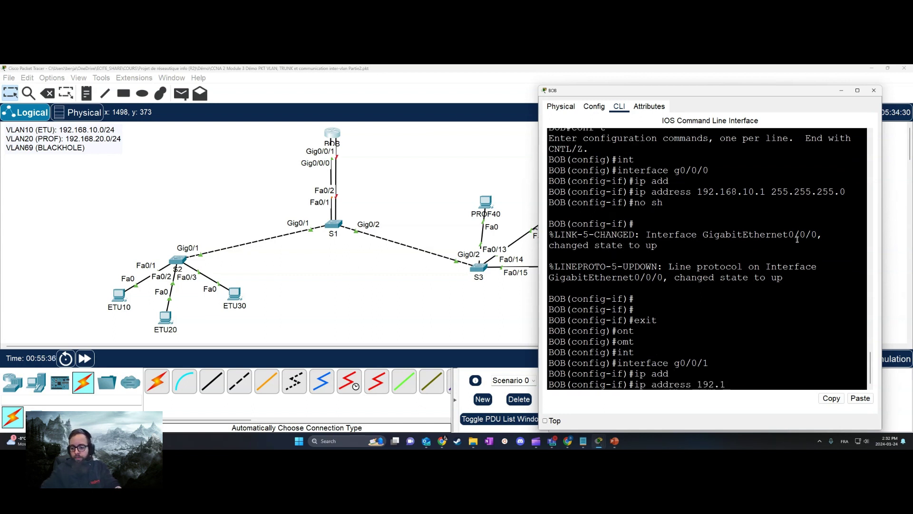
type("68.20.1 255.")
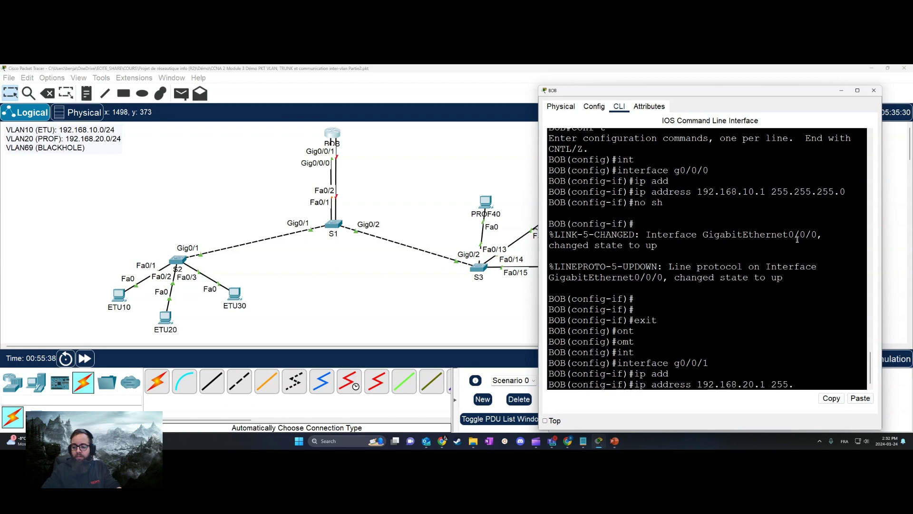
type("255.255.0")
key("Return")
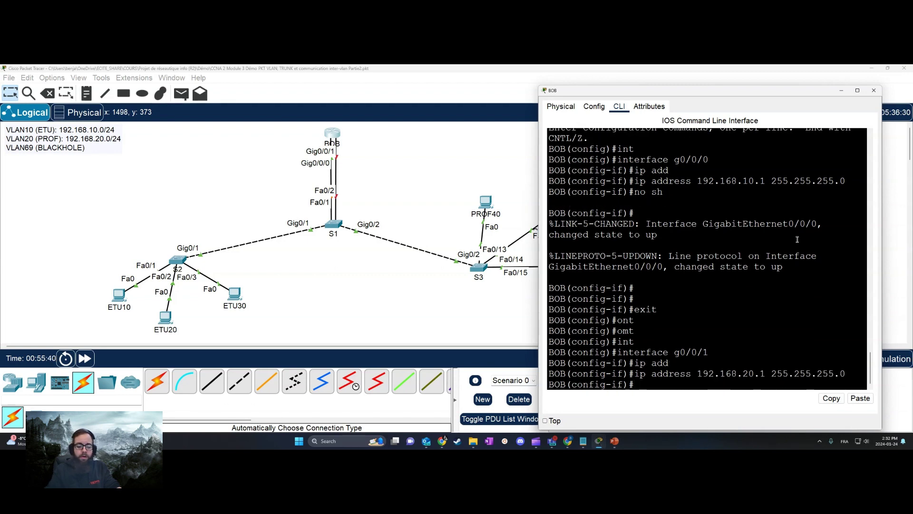
type("no sh")
key("Return")
key("Return")
- End configuration mode on router BOB, save the configuration with wr mem, and return to the topology
type("e")
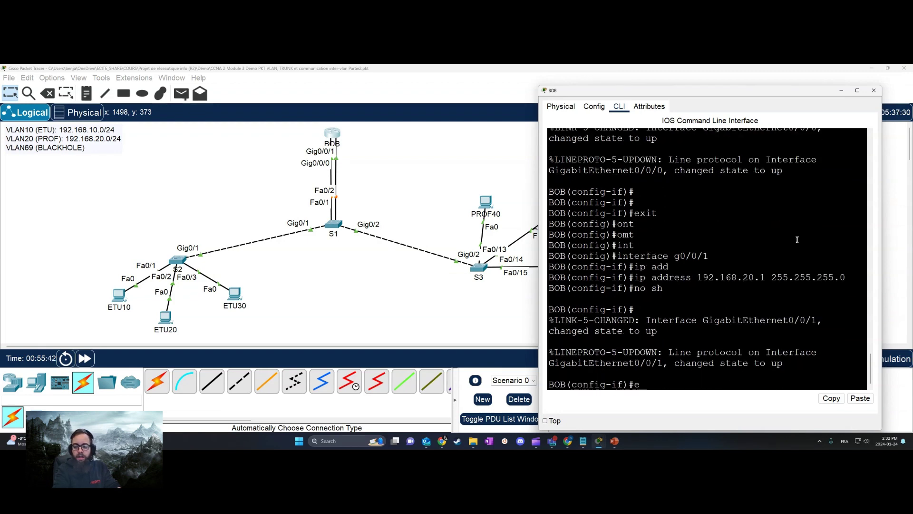
type("nd")
key("Return")
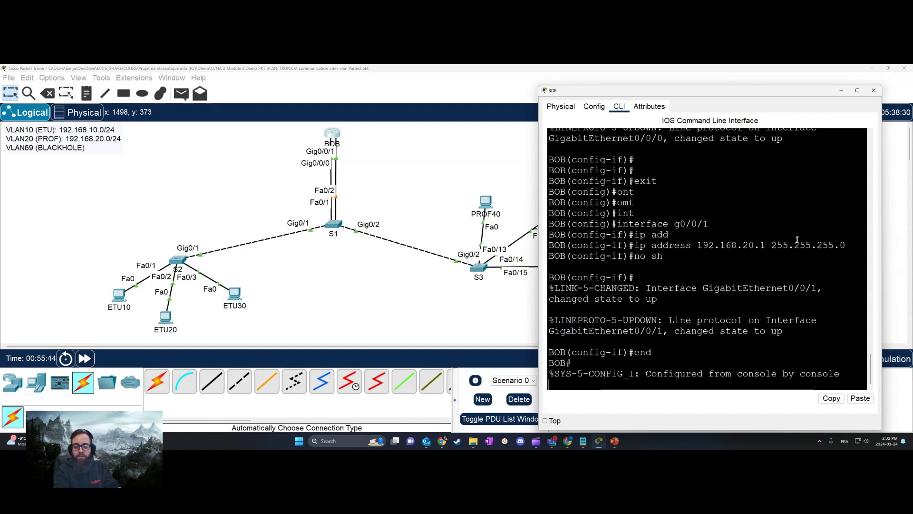
key("Return")
type("wr mem")
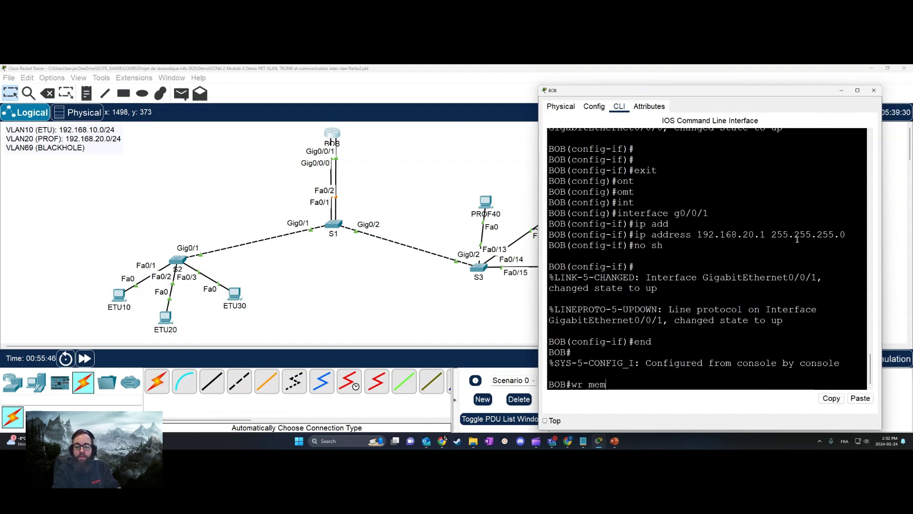
key("Return")
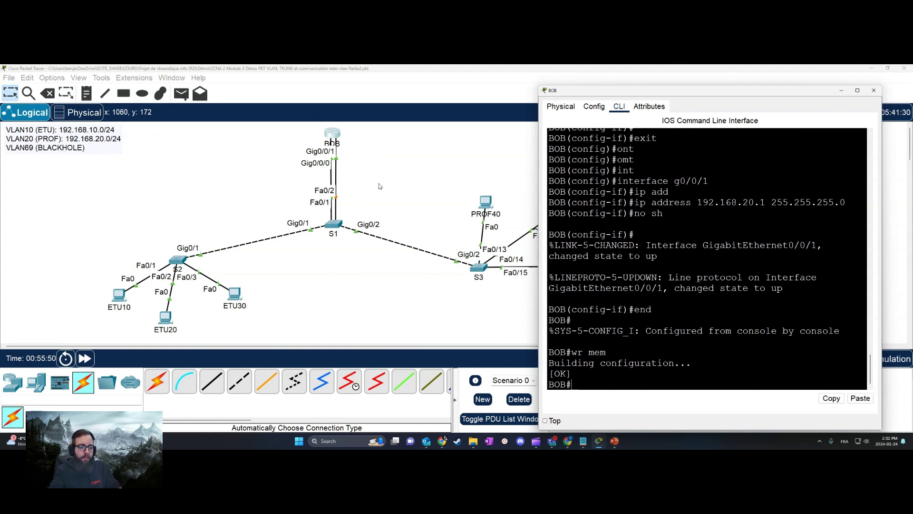
left_click(411, 188)
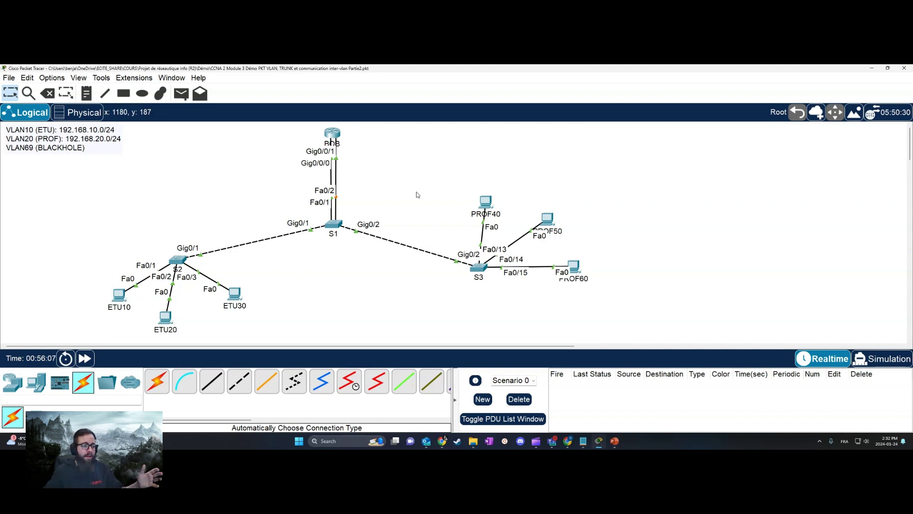
left_click_drag(285, 332, 88, 280)
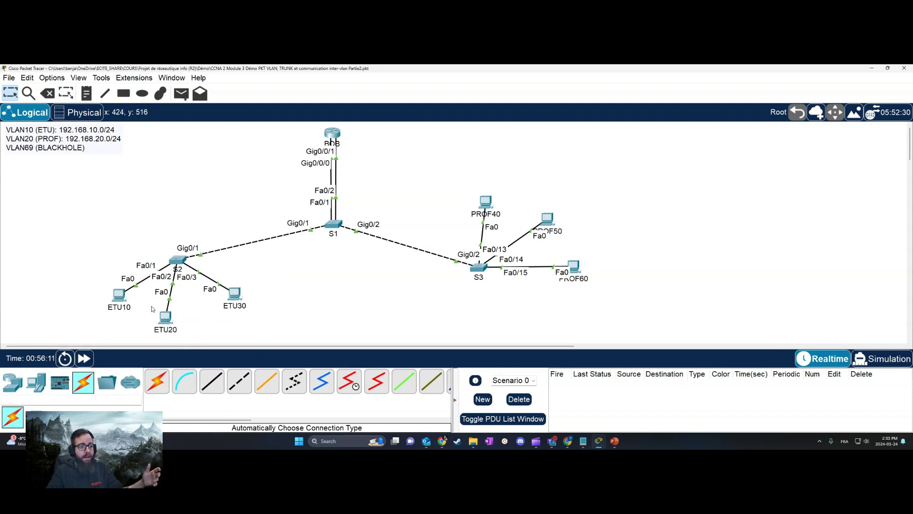
left_click_drag(270, 338, 101, 278)
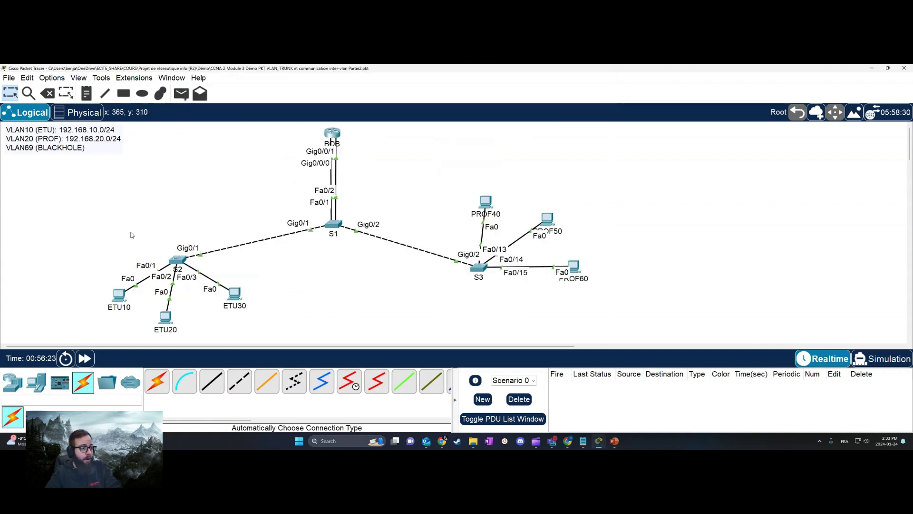
left_click_drag(681, 304, 483, 200)
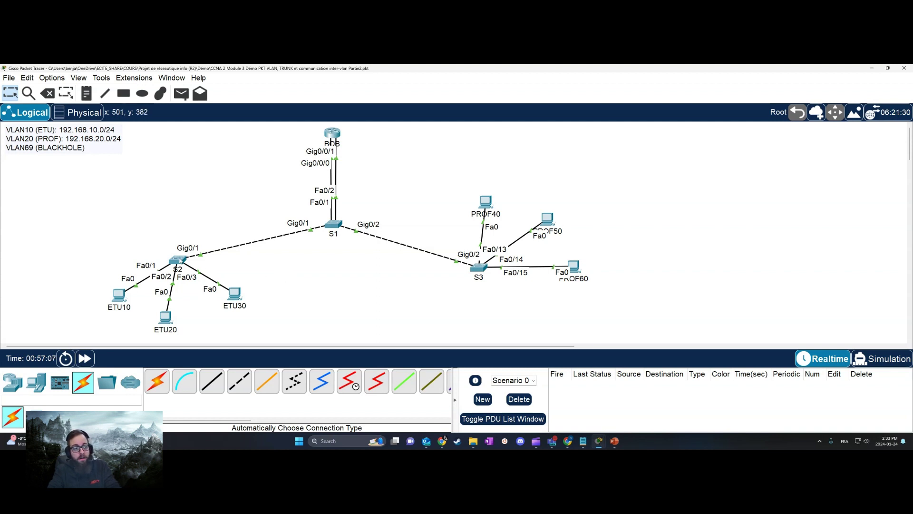
left_click(180, 260)
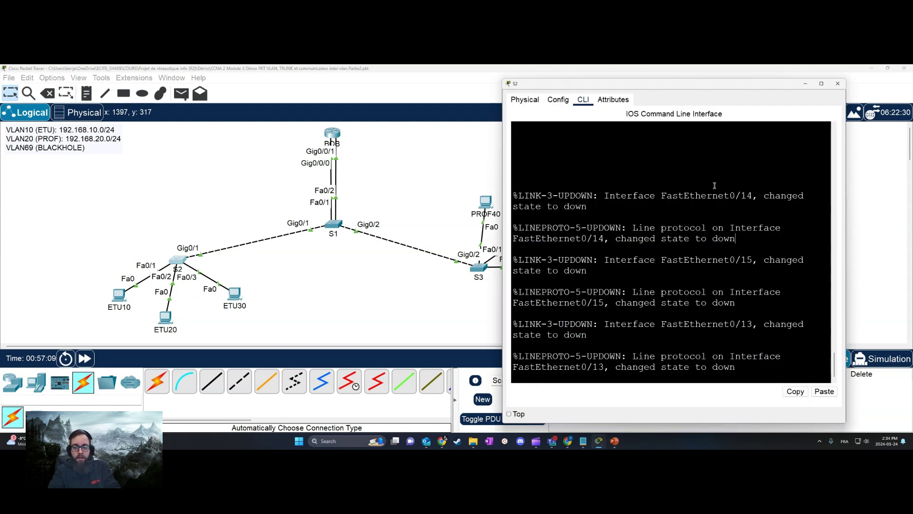
left_click(838, 84)
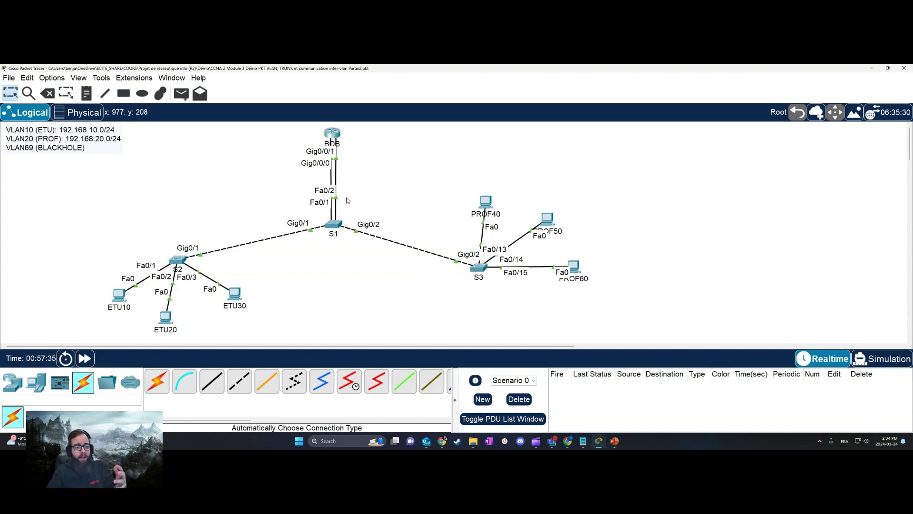
- Send a ping to 192.168.20.40 from PC ETU10's Command Prompt in Simulation mode, then minimize its window
left_click(118, 295)
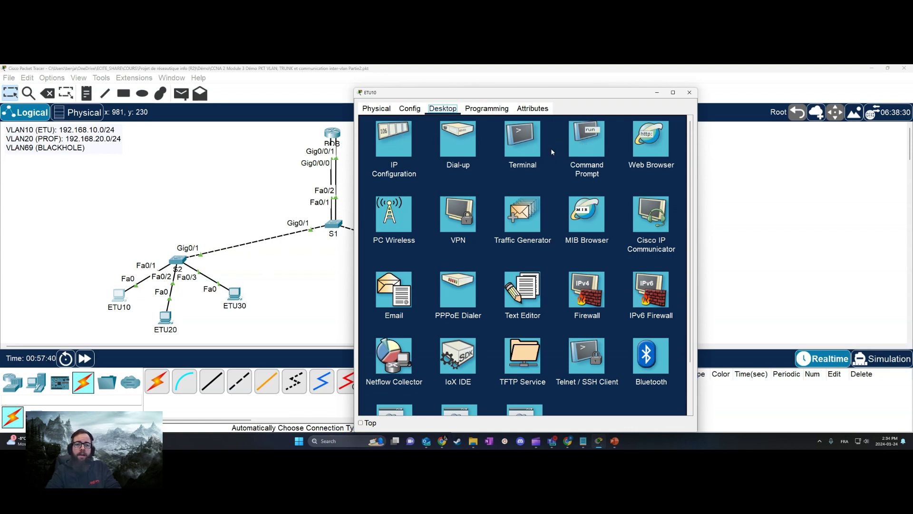
left_click(604, 183)
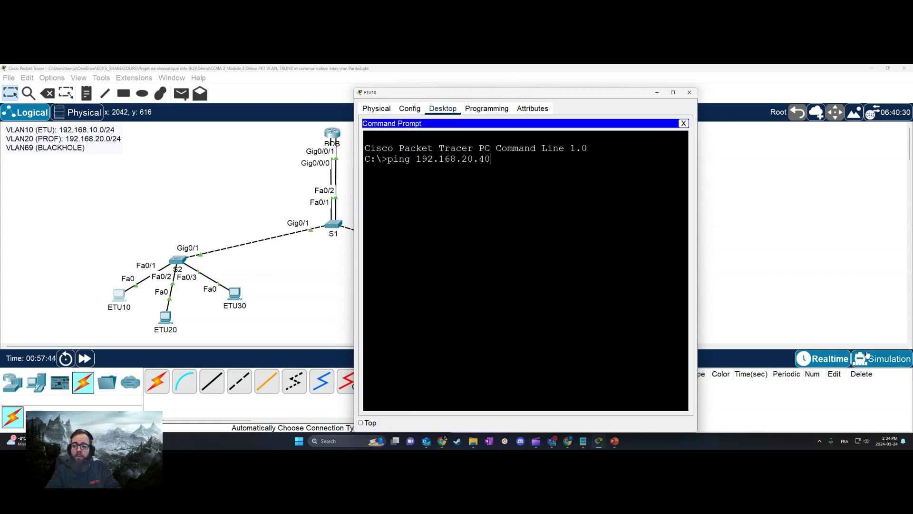
left_click(856, 363)
left_click(120, 294)
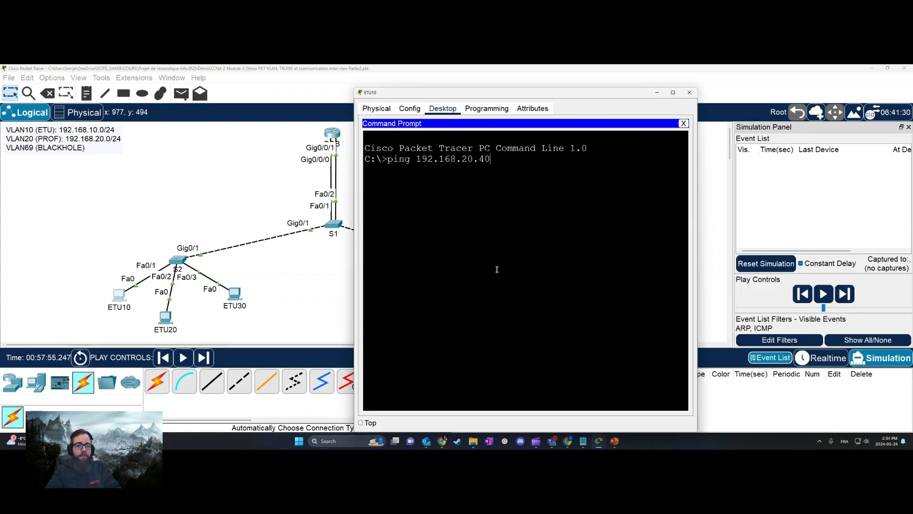
key("Return")
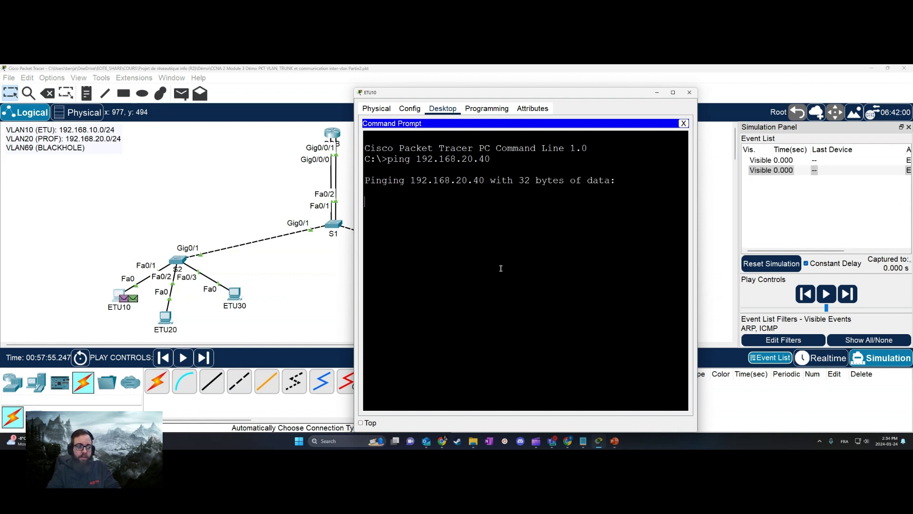
left_click(656, 93)
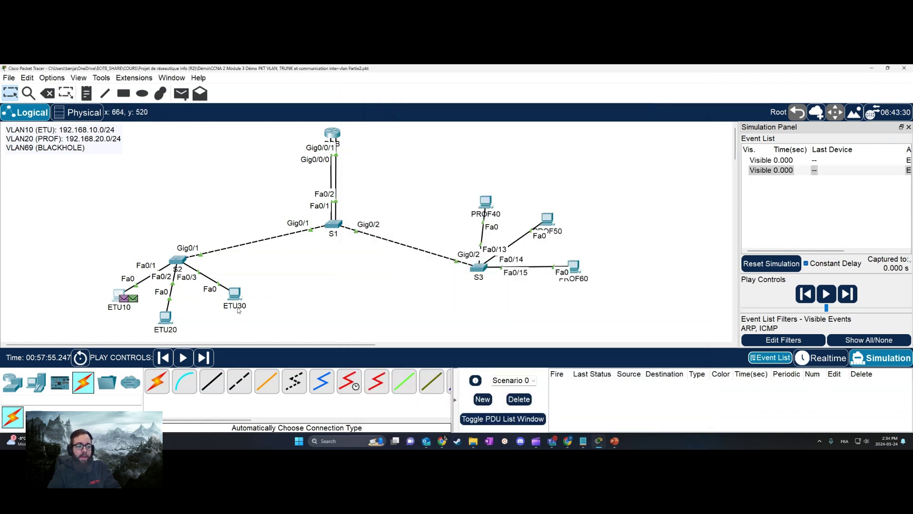
- Step the simulation forward to follow ETU10's ARP request to router BOB and the reply back to ETU10
left_click(208, 361)
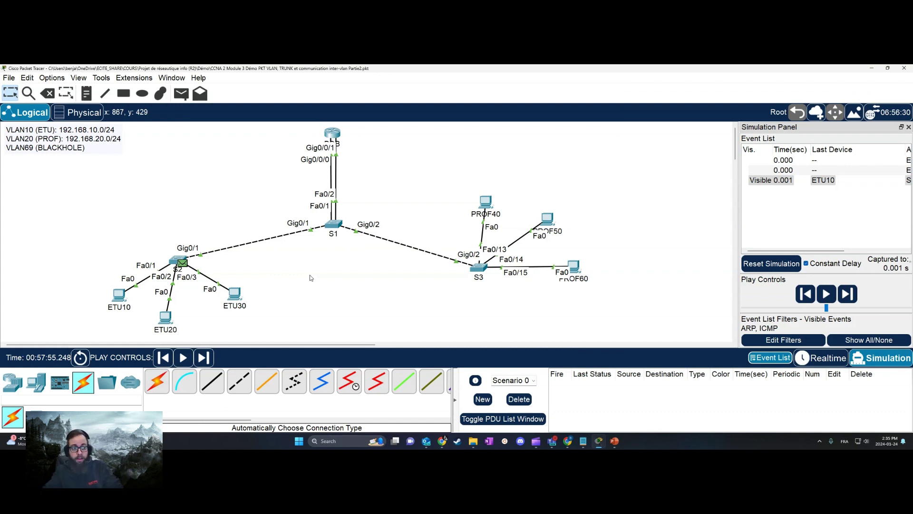
left_click(209, 358)
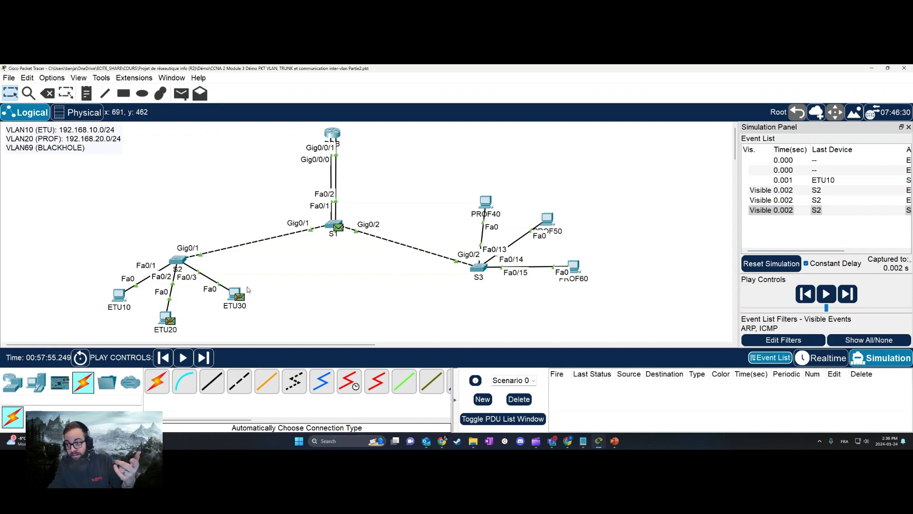
left_click(204, 358)
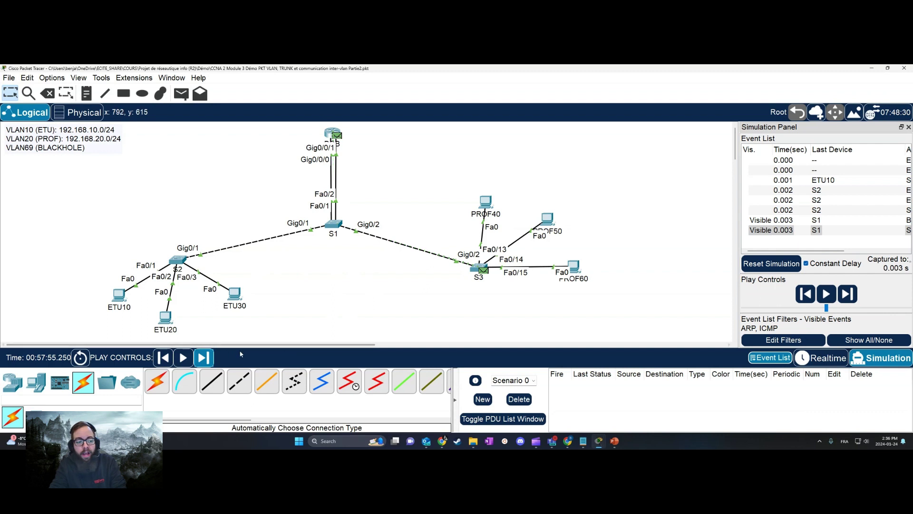
left_click(203, 358)
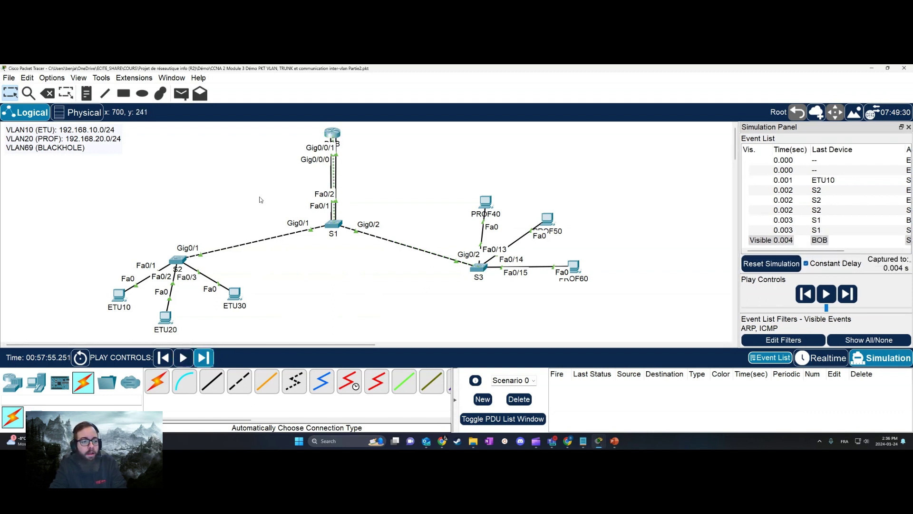
left_click(207, 359)
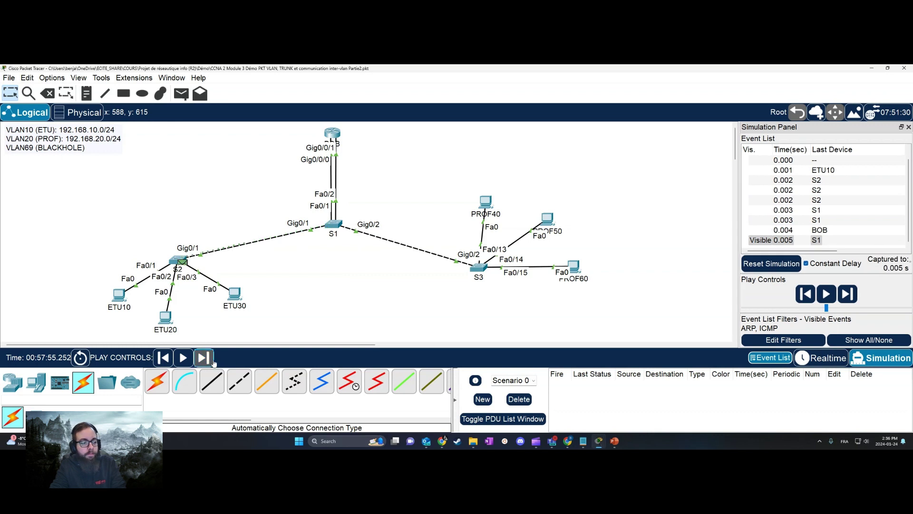
left_click(212, 361)
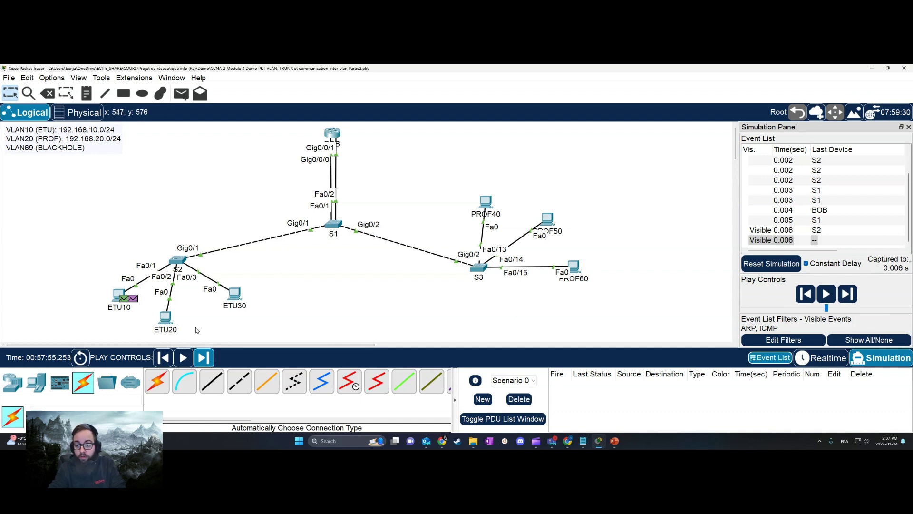
- Step the simulation forward to follow the ICMP packet from ETU10 through S2 and S1 to router BOB
left_click(204, 357)
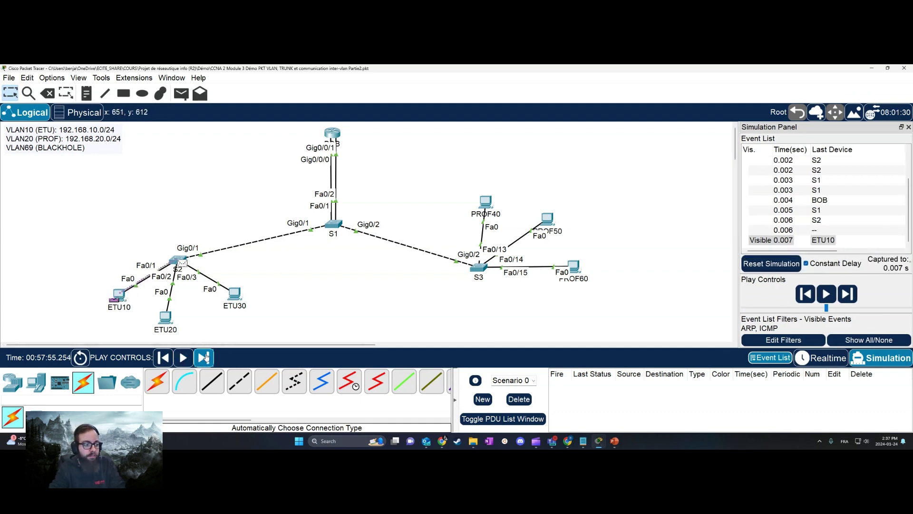
left_click(204, 357)
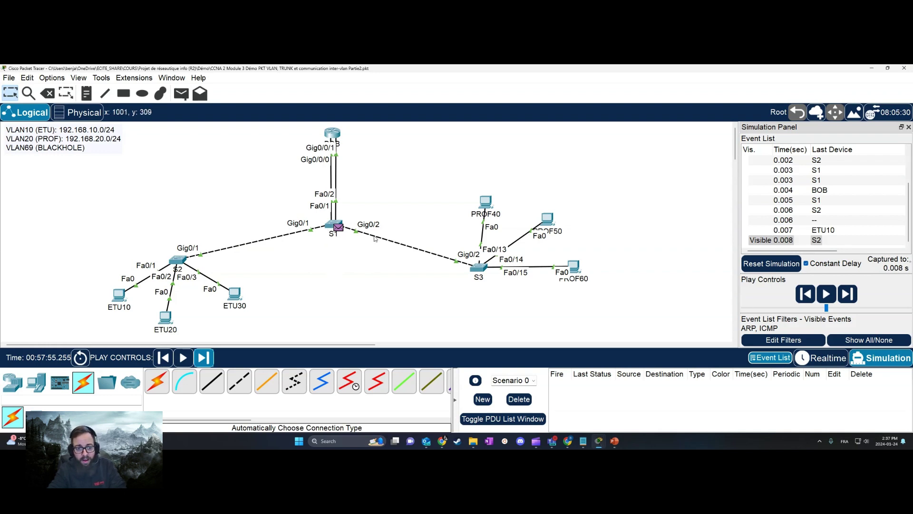
mouse_move(475, 271)
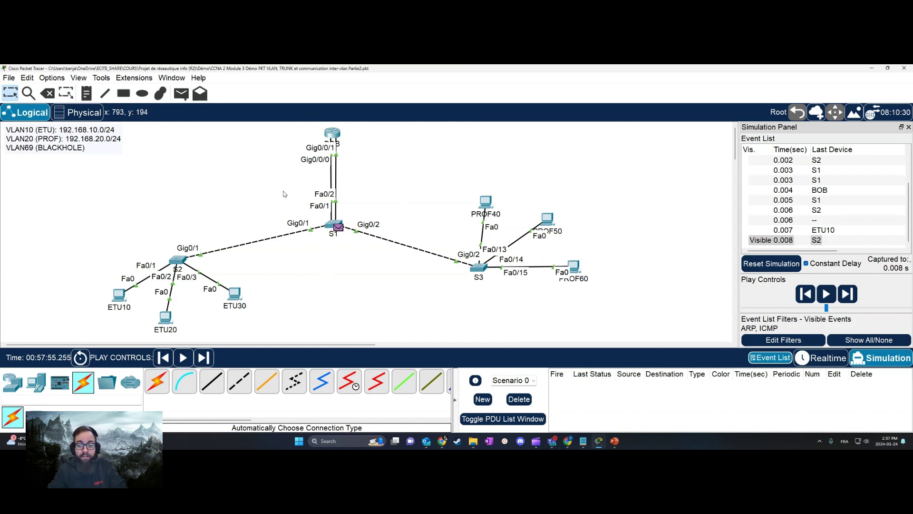
left_click(203, 358)
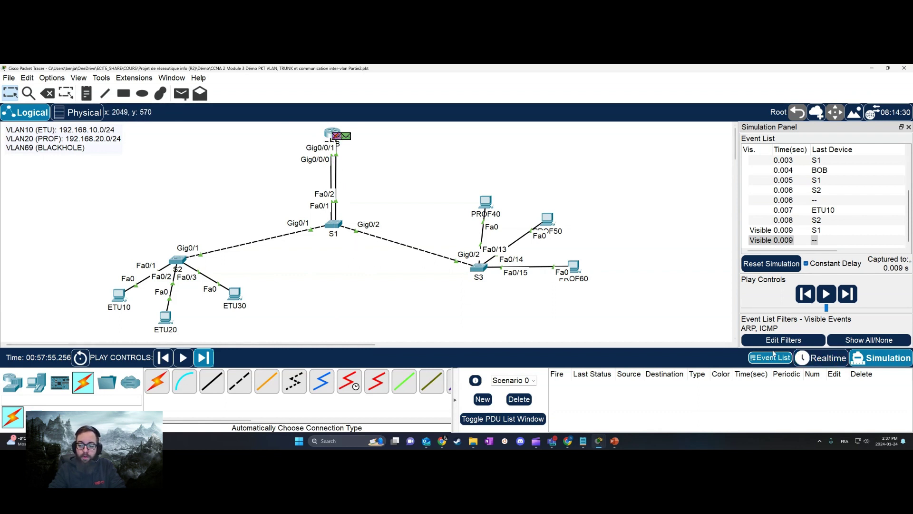
- Switch to Realtime mode and back to Simulation mode to restart with an empty event list
left_click(829, 357)
left_click(883, 358)
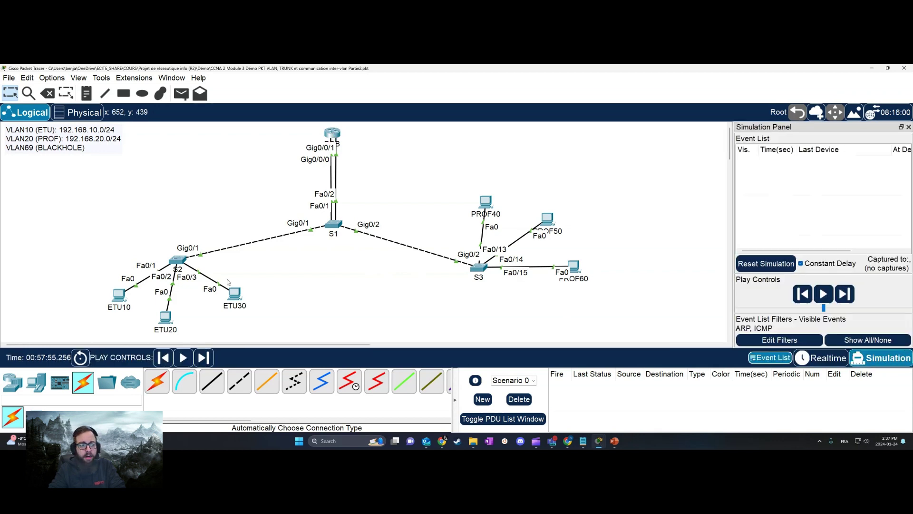
- Resend the ping to 192.168.20.40 from PC ETU10's Command Prompt and minimize its window
left_click(119, 295)
key("Up")
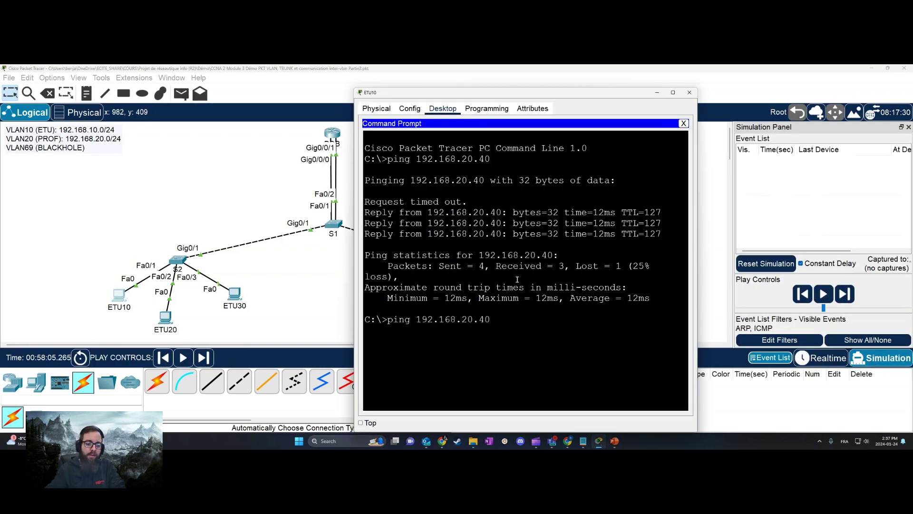
key("Return")
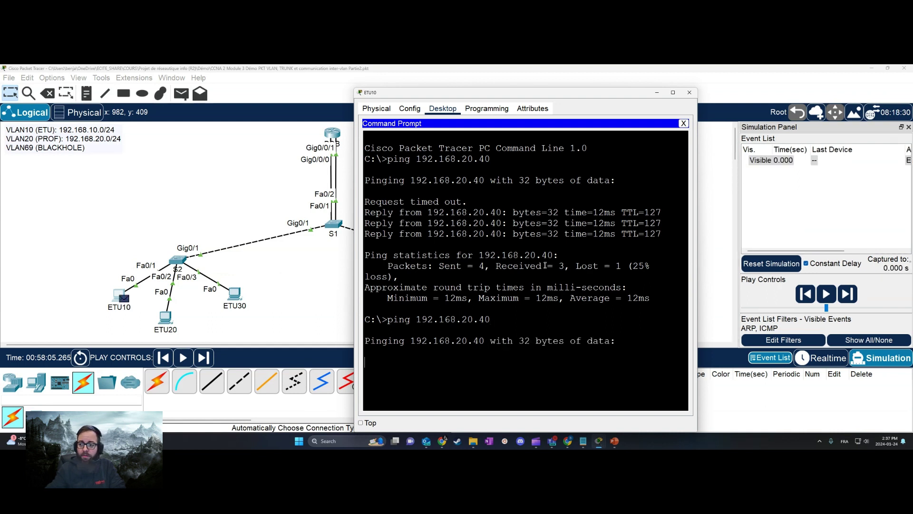
left_click(656, 92)
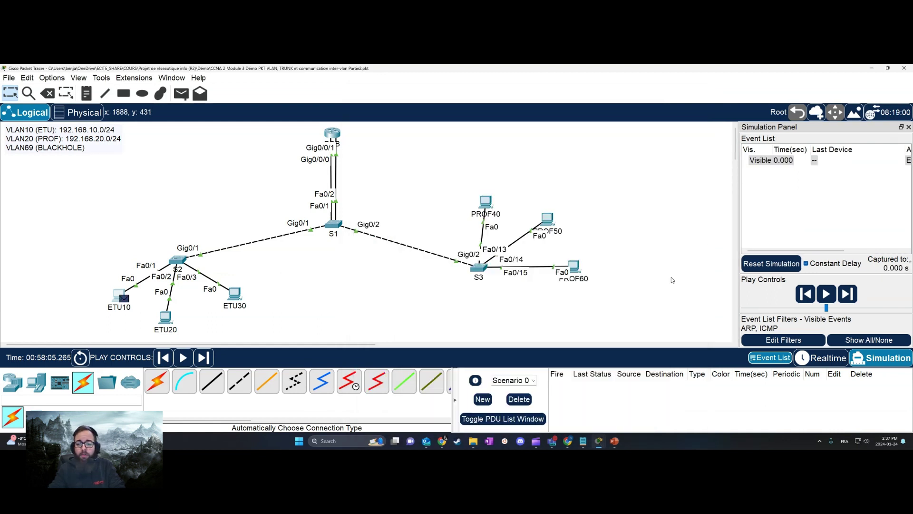
- Advance the simulation three events to bring the new ICMP packet from ETU10 to router BOB
left_click(202, 361)
left_click(203, 358)
left_click(203, 357)
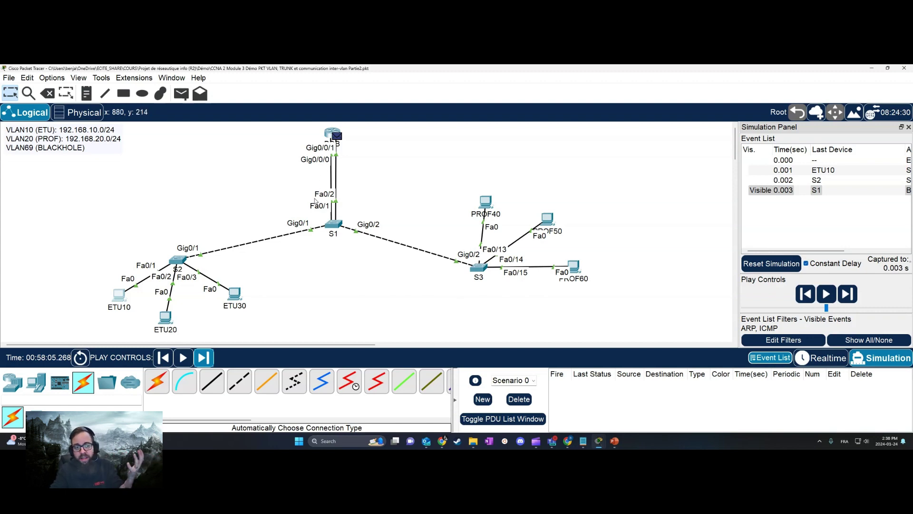
- Display router BOB's routing table with show ip route, widen its window and highlight the connected 192.168.20.0/24 route
left_click(328, 137)
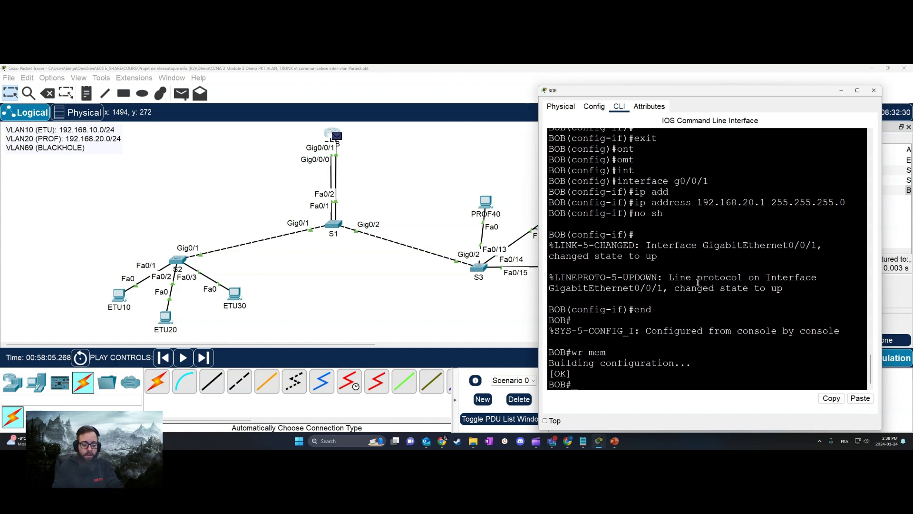
type("ip")
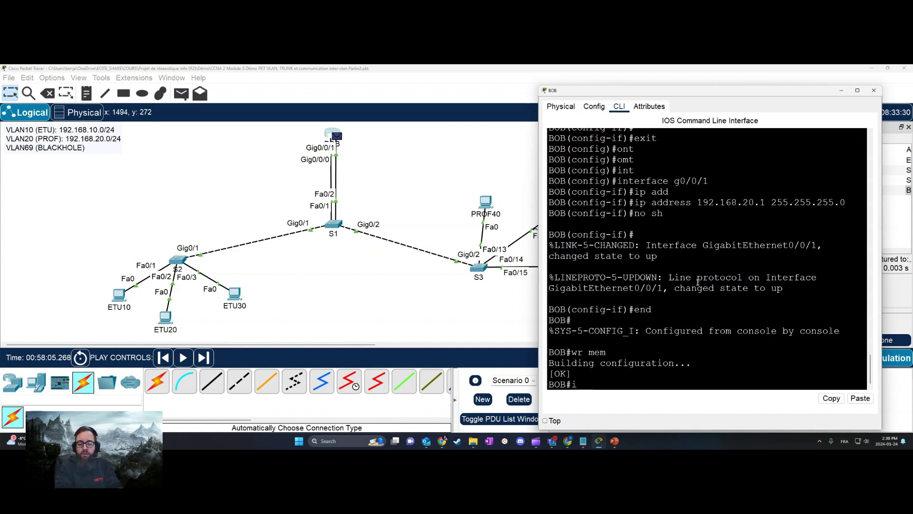
key("BackSpace")
type("show rip route")
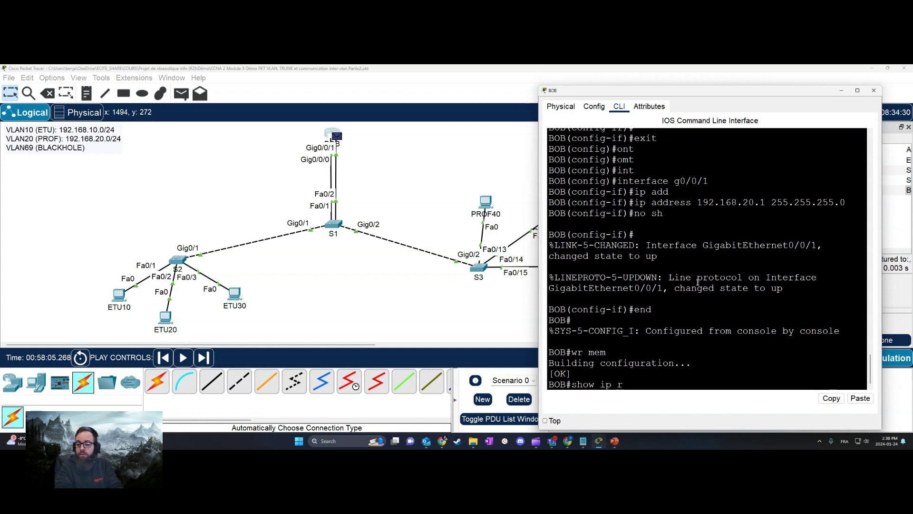
key("Return")
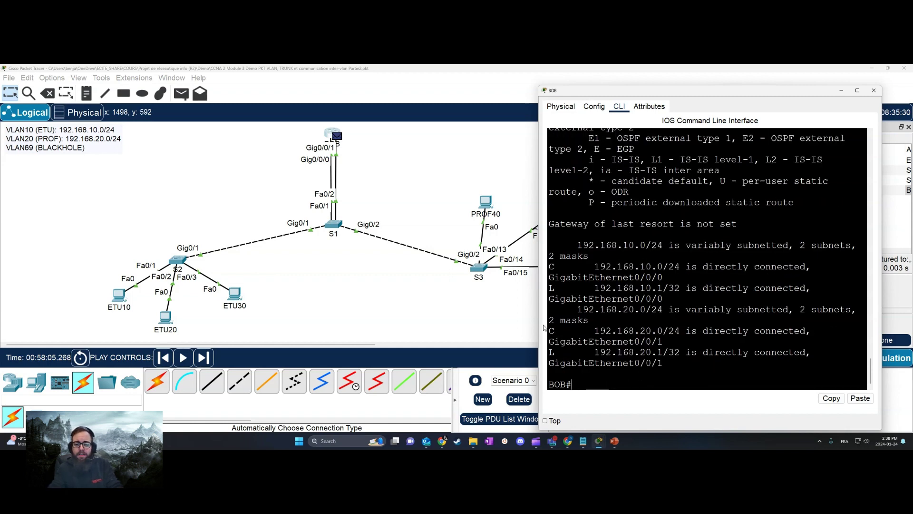
left_click_drag(537, 329, 816, 353)
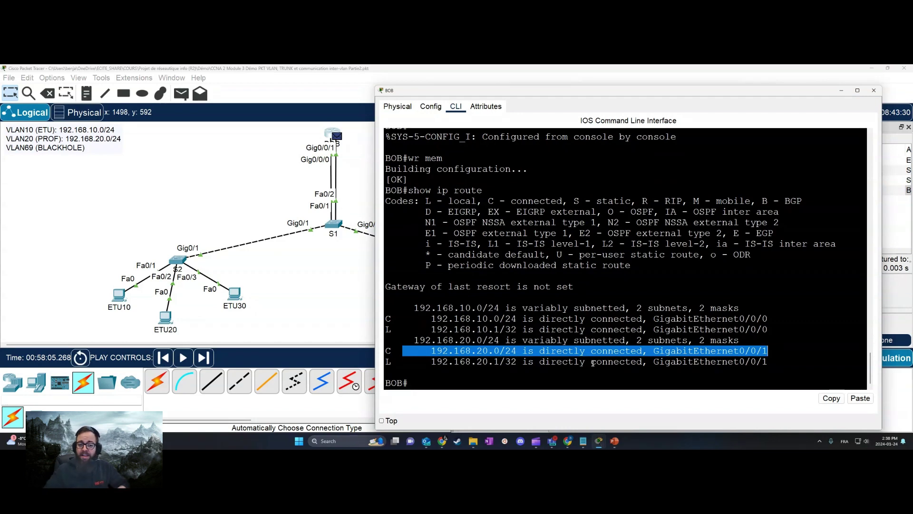
- Examine BOB's routing entries for 192.168.10.0/24 and 192.168.20.0/24 and their outgoing interfaces, then return to the topology
left_click(364, 287)
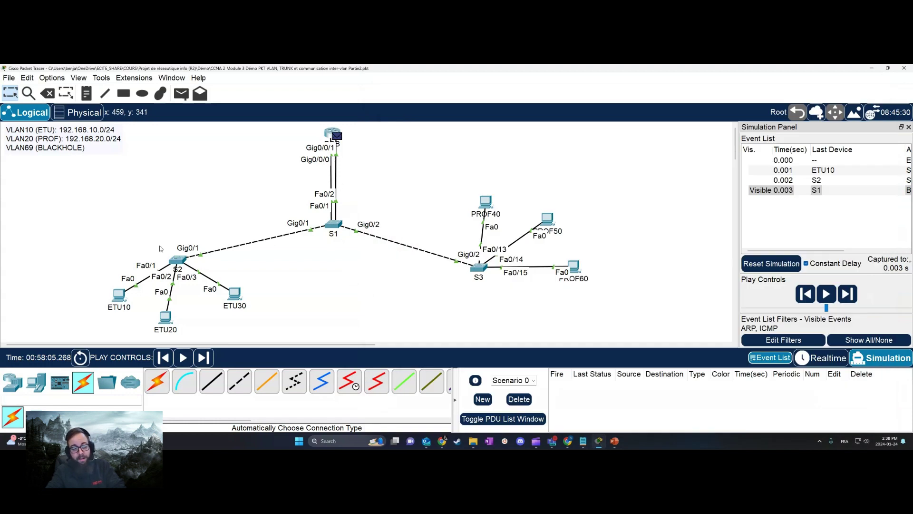
left_click(330, 132)
left_click_drag(386, 298, 782, 332)
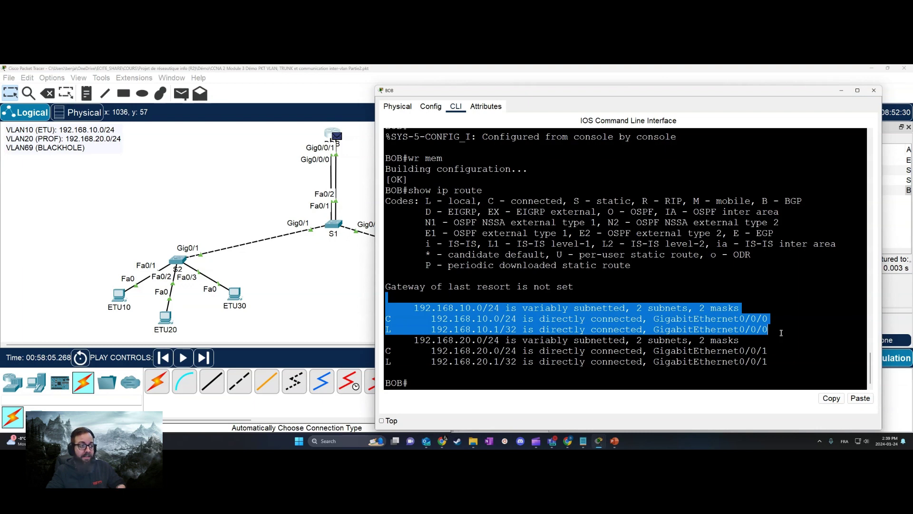
left_click(546, 359)
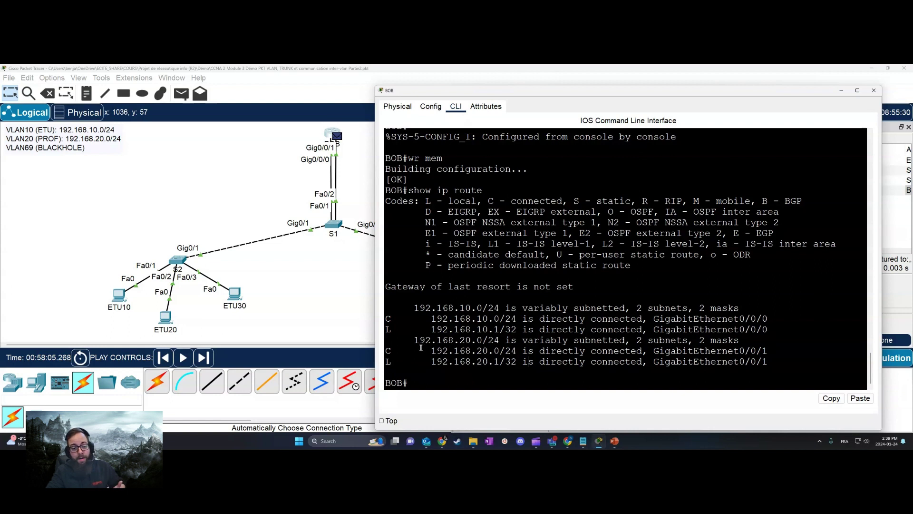
left_click_drag(778, 351, 387, 351)
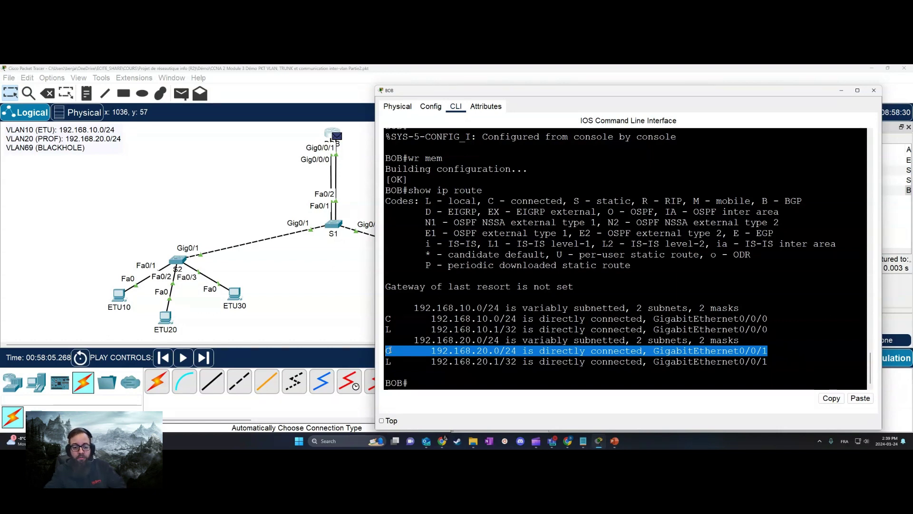
left_click(277, 318)
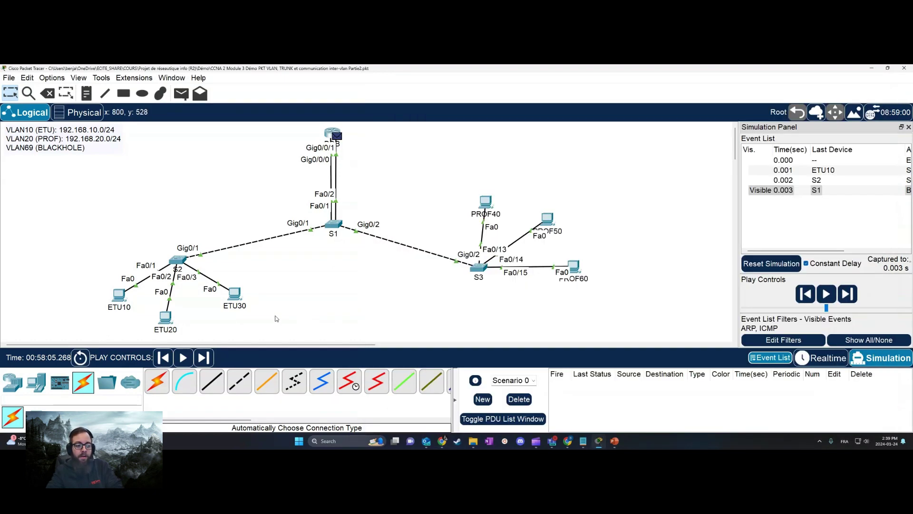
- Advance the simulation to follow the routed ICMP packet from BOB through S1 and S3 to PROF40
left_click(201, 360)
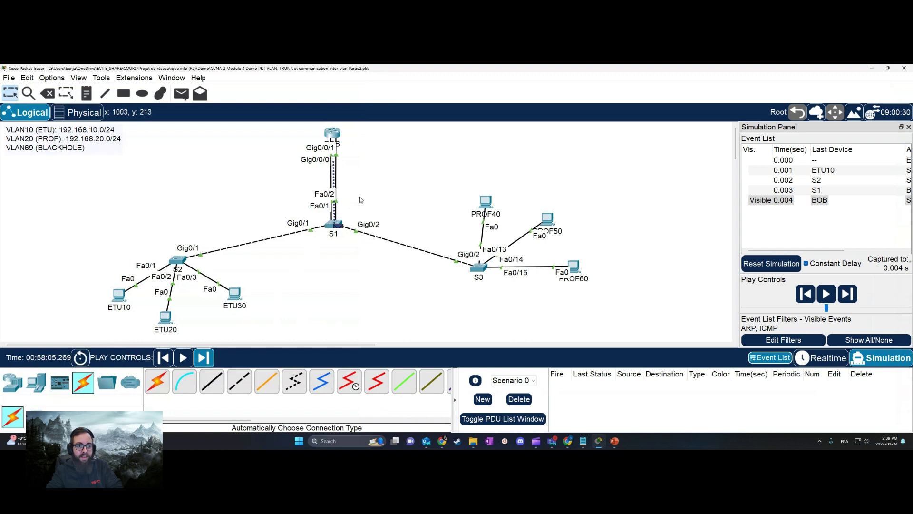
left_click(210, 362)
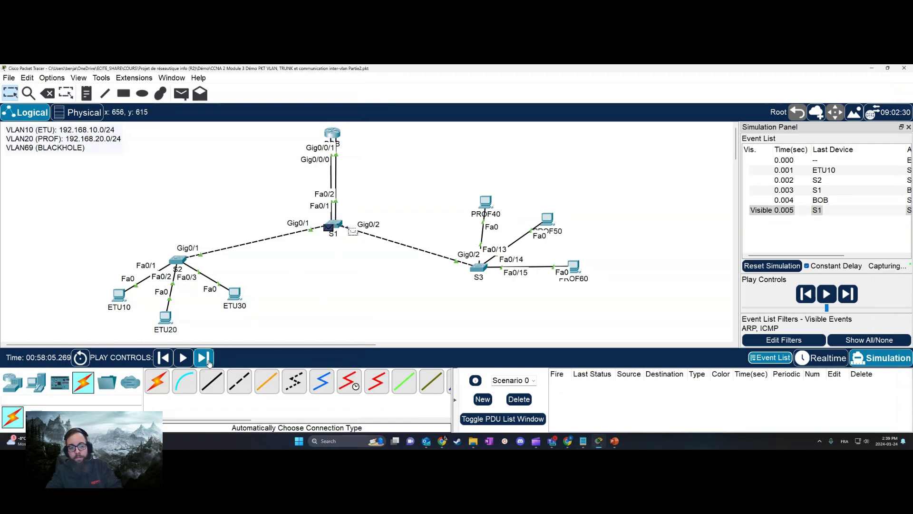
left_click(209, 362)
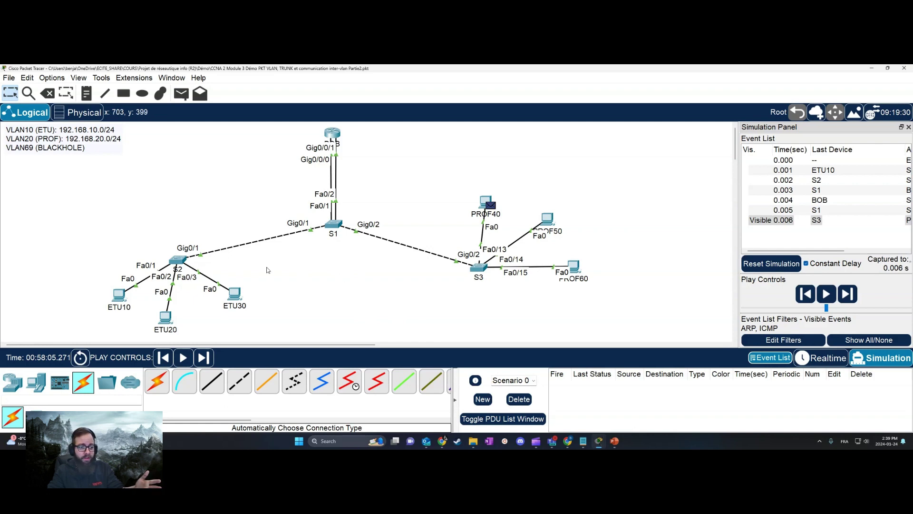
- Display switch S2's trunk interfaces in privileged mode, widen its window and highlight the VLANs allowed on Gig0/1
left_click(178, 259)
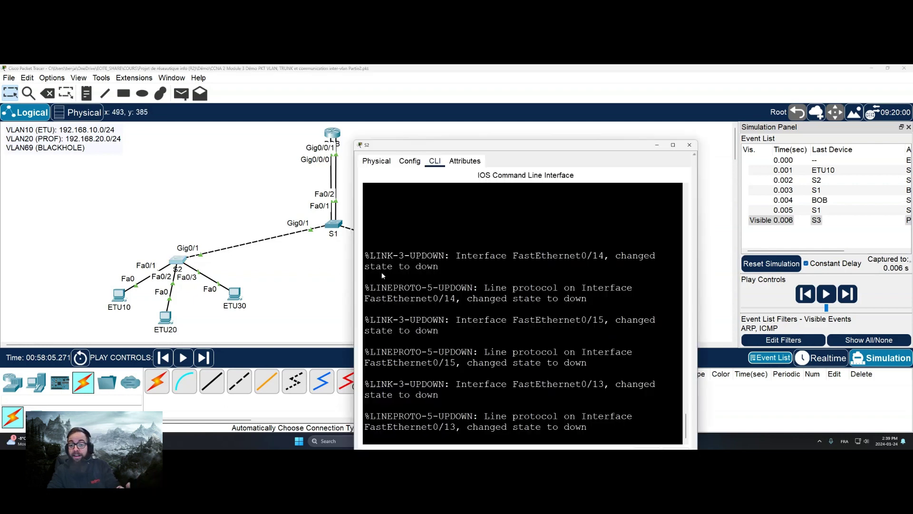
key("Return")
key("Return")
type("enm")
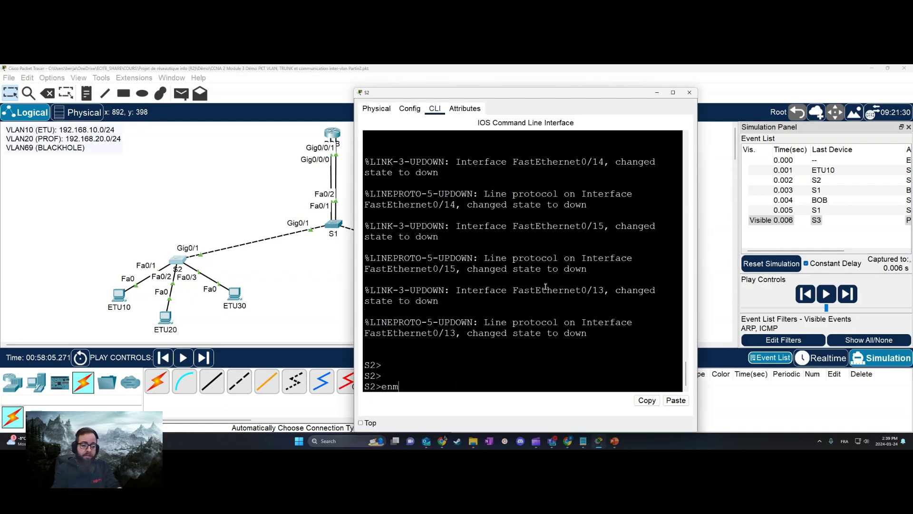
key("Return")
type("show int")
key("Tab")
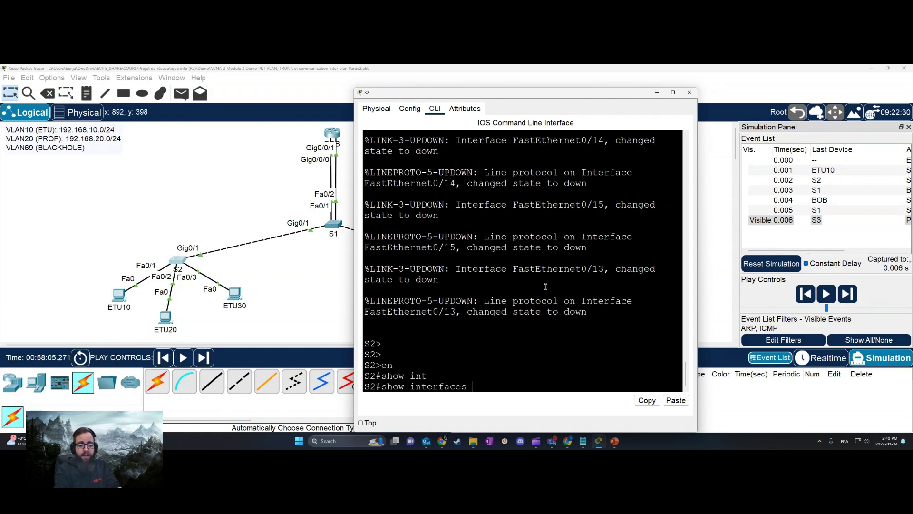
type("tr")
key("Tab")
key("Return")
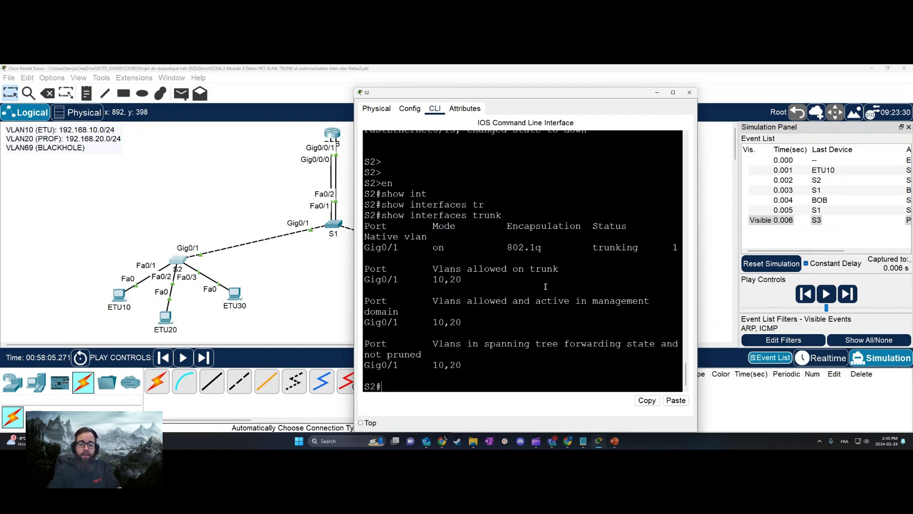
left_click_drag(696, 285, 862, 284)
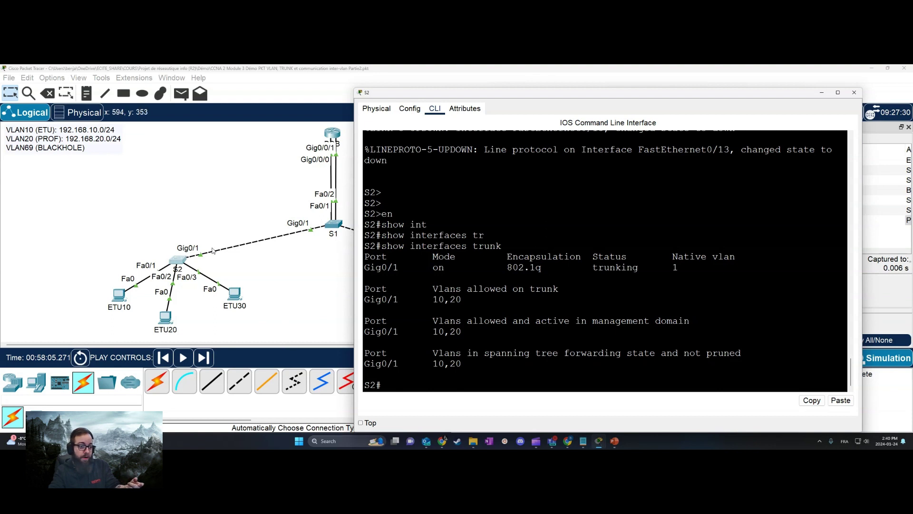
left_click_drag(370, 299, 571, 307)
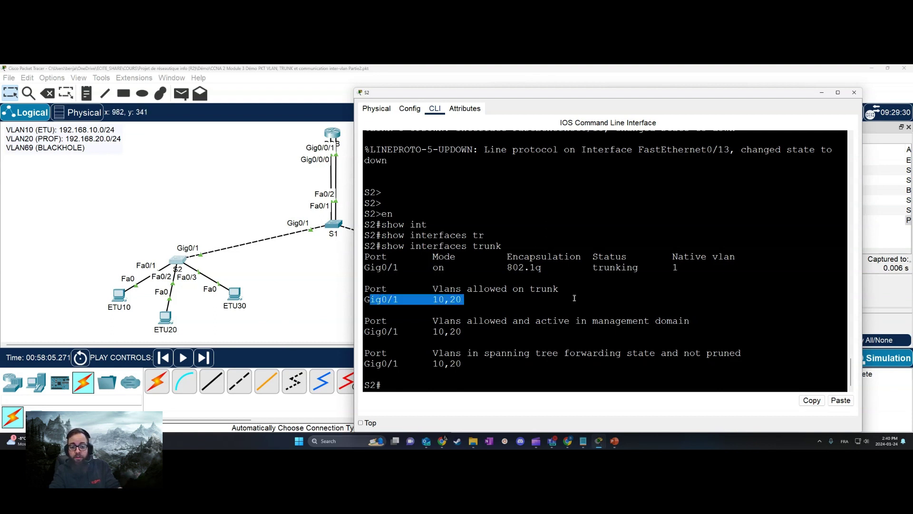
- Restrict the trunk on S2's interface g0/1 to allow only VLAN 10
left_click(574, 298)
type("conf t")
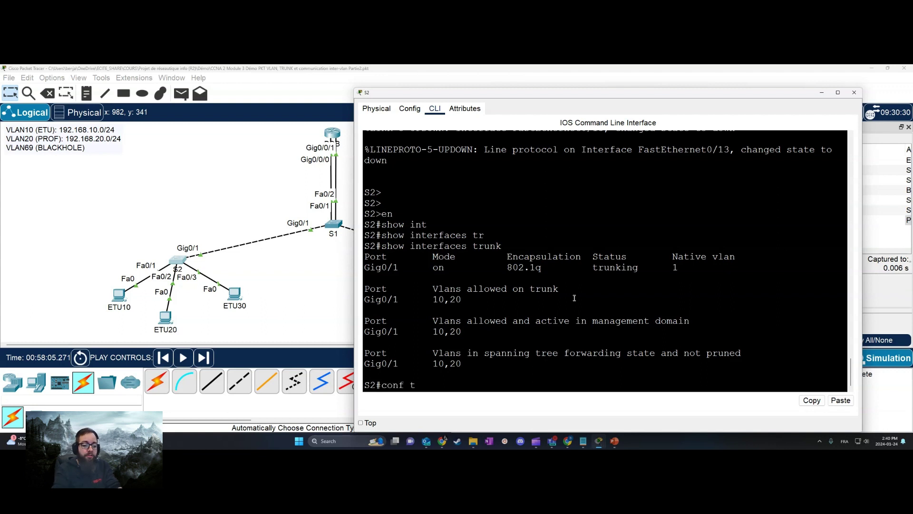
key("Return")
type("int g")
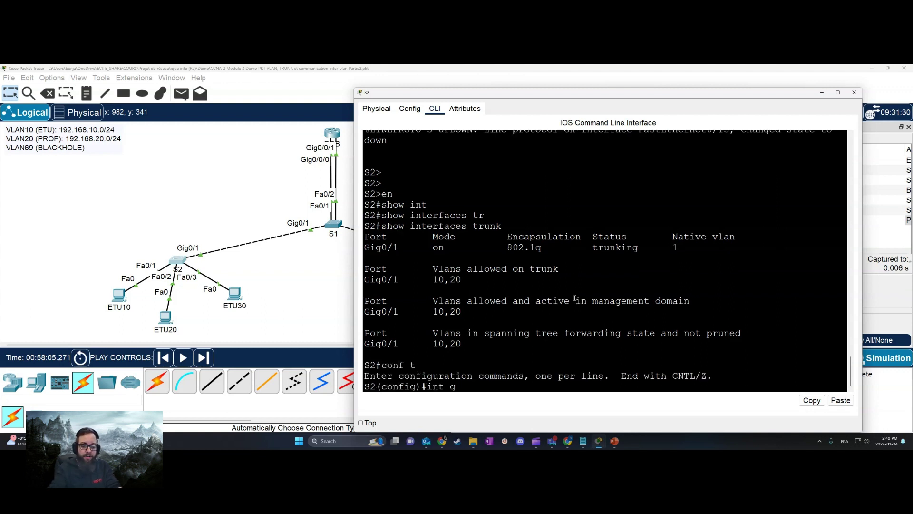
type("f0/1")
key("Return")
type("sw")
key("Tab")
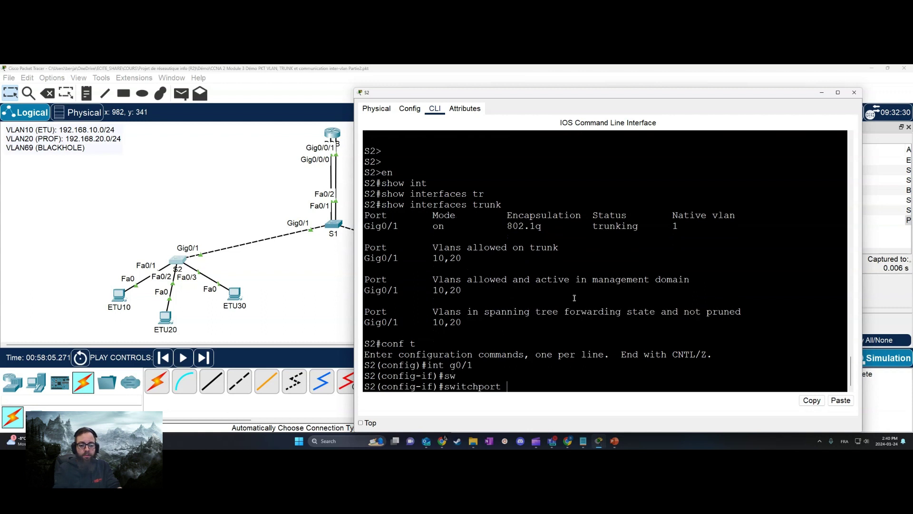
type("tr")
key("Tab")
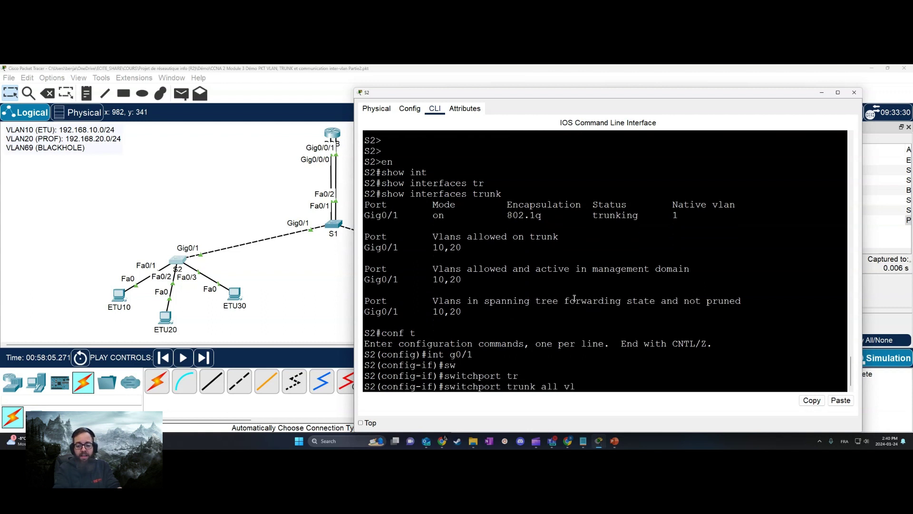
type("all vl 10")
key("Return")
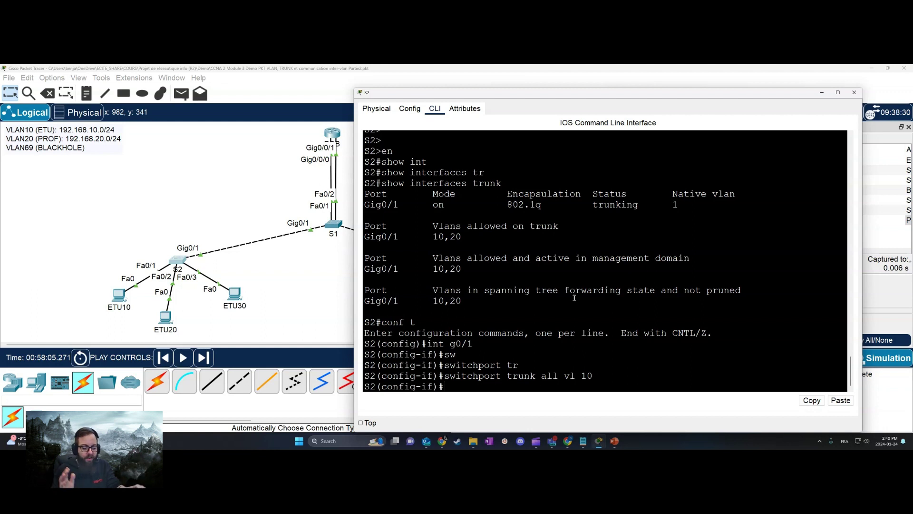
- Leave configuration mode on S2 and save its configuration with wr mem
type("end")
key("Return")
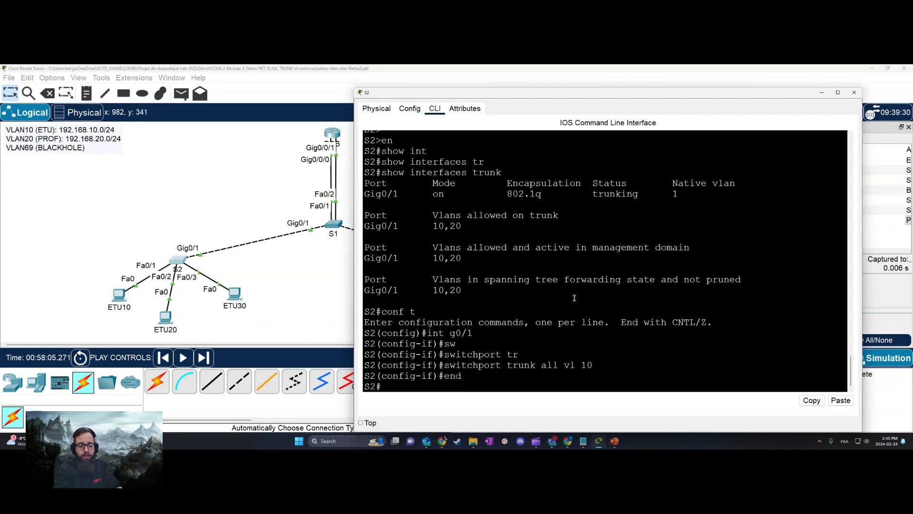
type("wr mem")
key("Return")
- Check the VLANs allowed on S2's trunk with show int trunk, then close the switch's window
type("show")
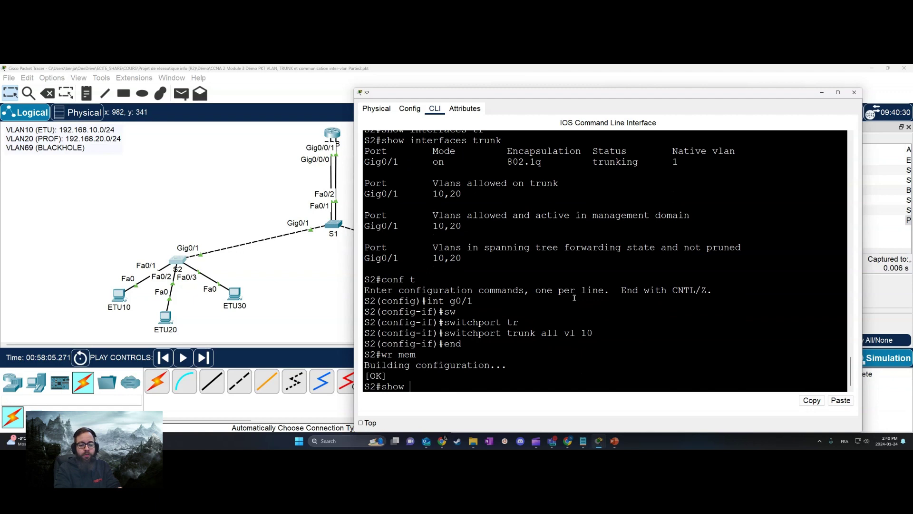
type(" int tr")
key("Tab")
key("Return")
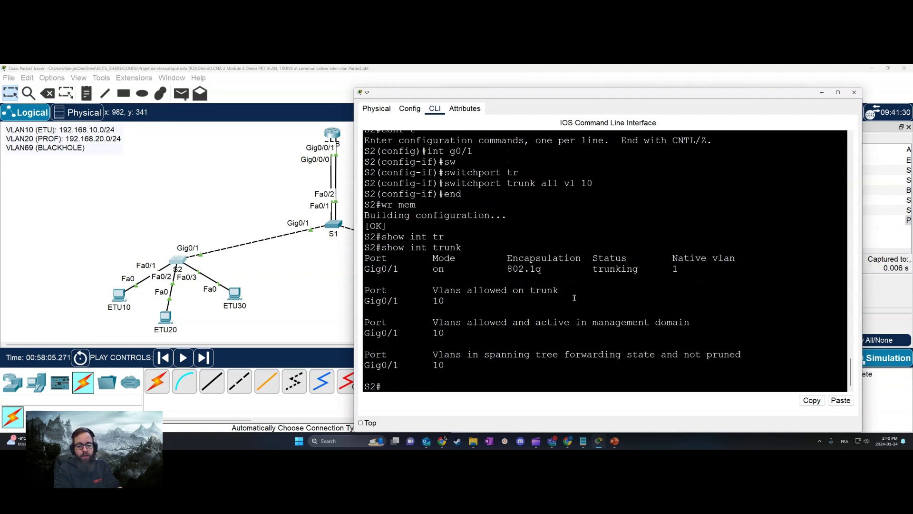
left_click(854, 92)
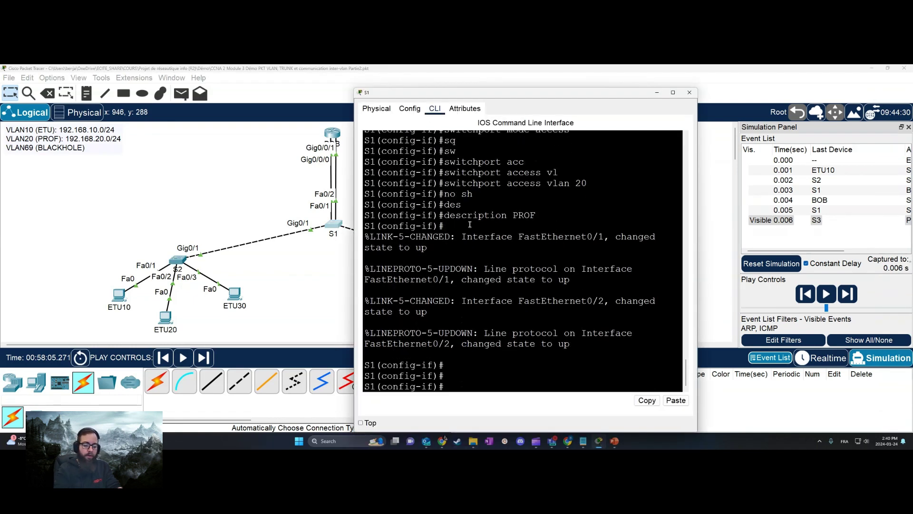
- Restrict the trunk on S1's interface g0/1 to allow only VLAN 10
type("int g0/1")
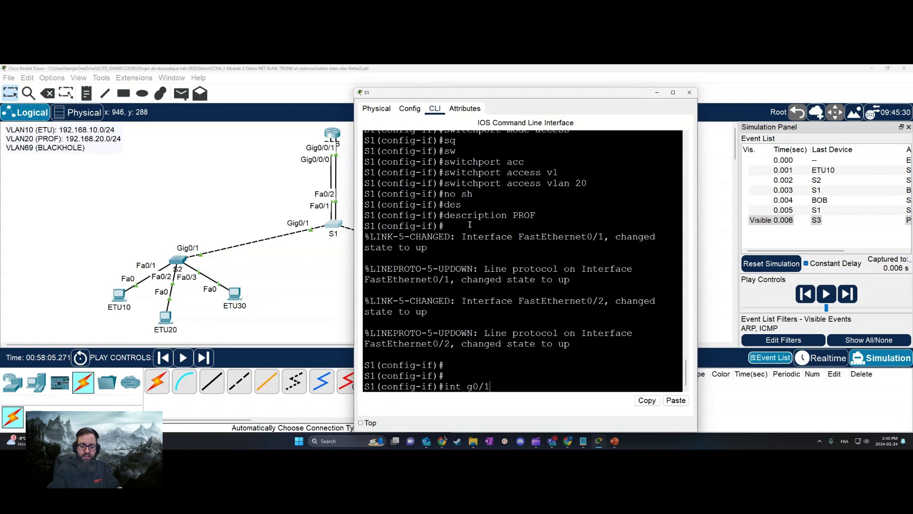
key("Return")
type("sw")
key("Tab")
type("mo")
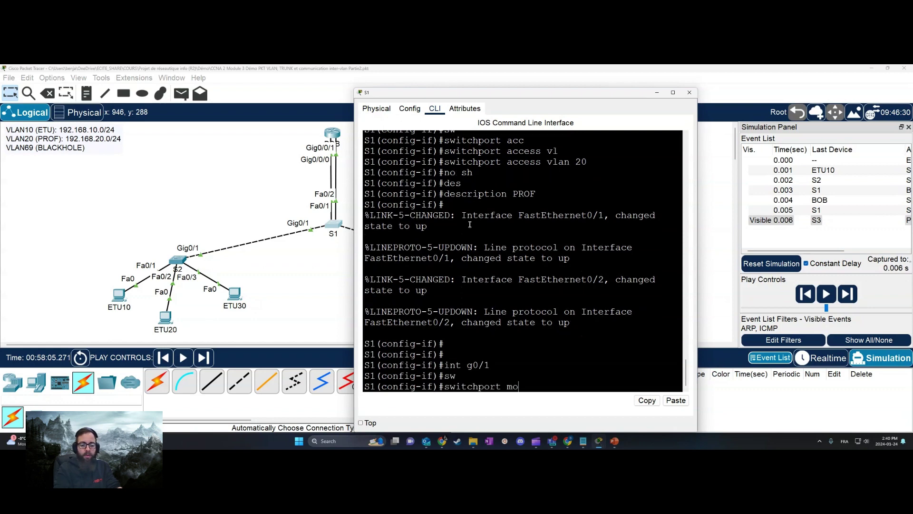
key("BackSpace")
key("BackSpace")
type("tr")
key("Tab")
type("qa")
key("BackSpace")
key("BackSpace")
key("BackSpace")
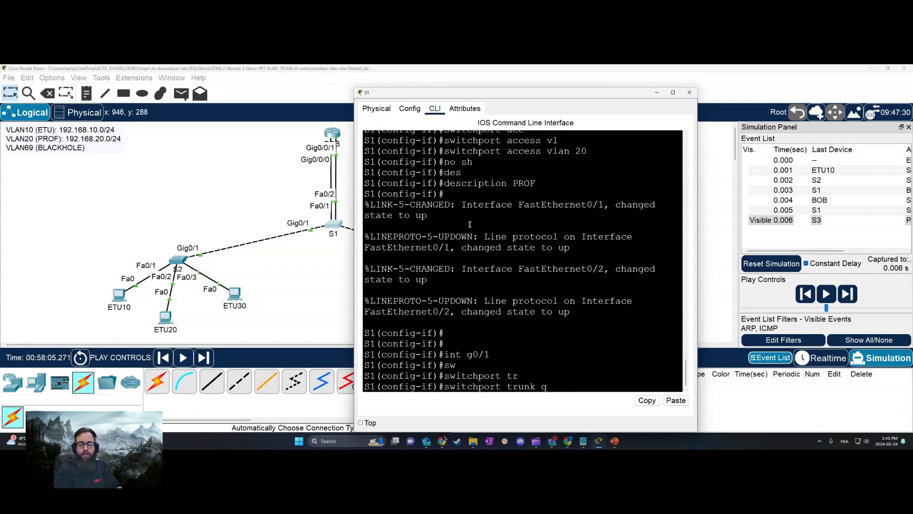
type("ll vl 10")
key("Return")
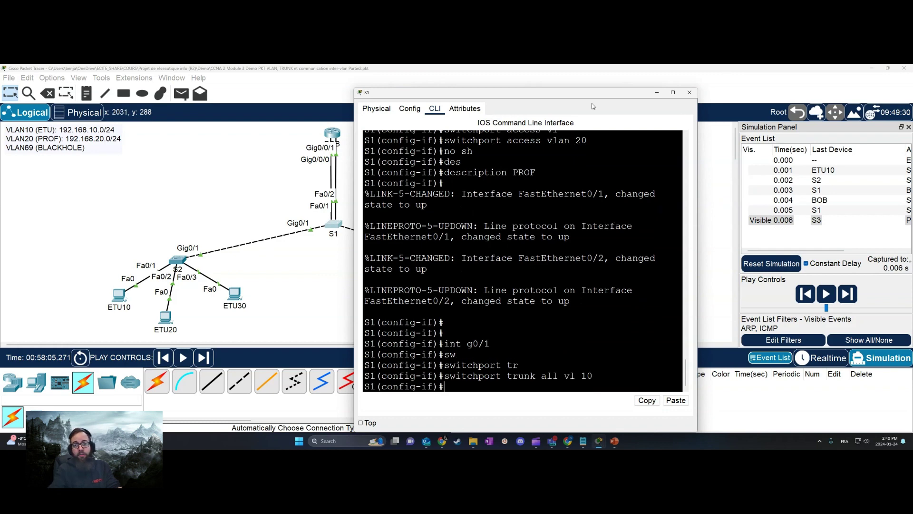
- Move S1's window clear of the topology and restrict the trunk on its interface g0/2 to allow only VLAN 20
left_click_drag(523, 93, 713, 91)
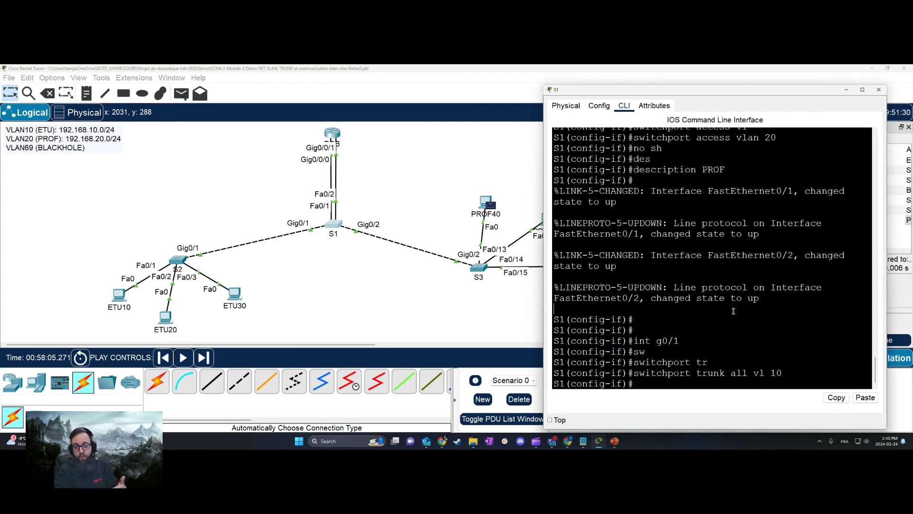
type("int")
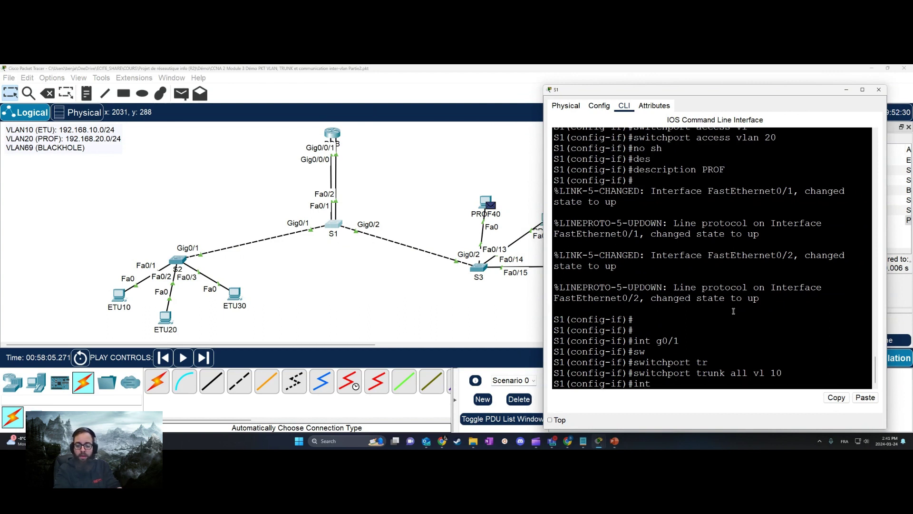
type(" g0/2")
key("Return")
type("sw t")
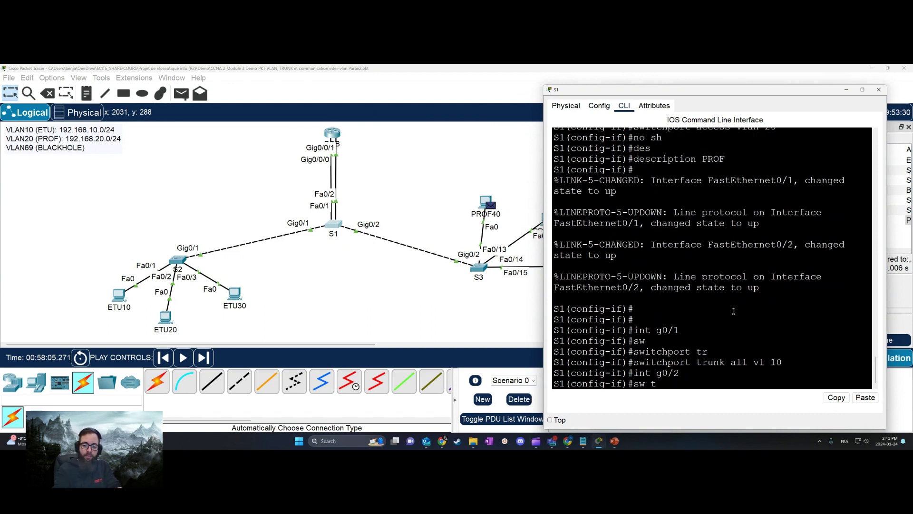
type("r a;;")
key("Tab")
type("ll")
key("Tab")
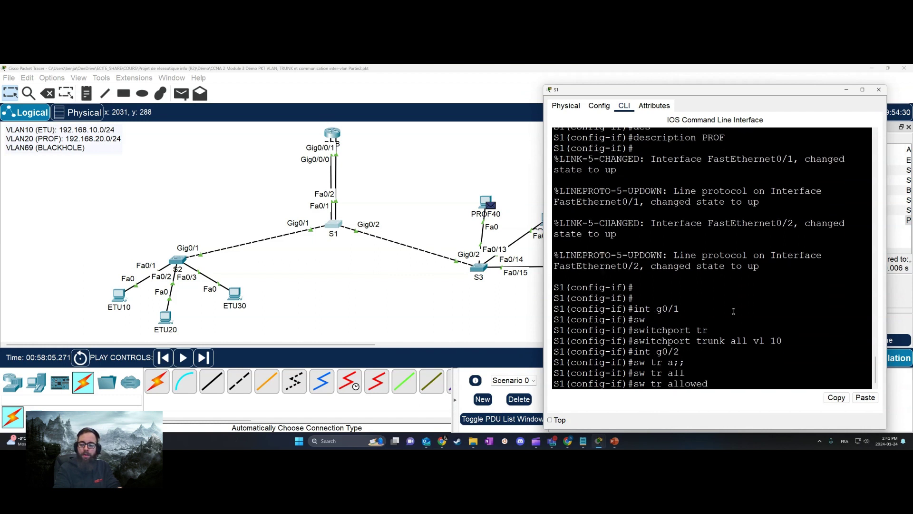
type("vl")
key("Tab")
type("20")
key("Return")
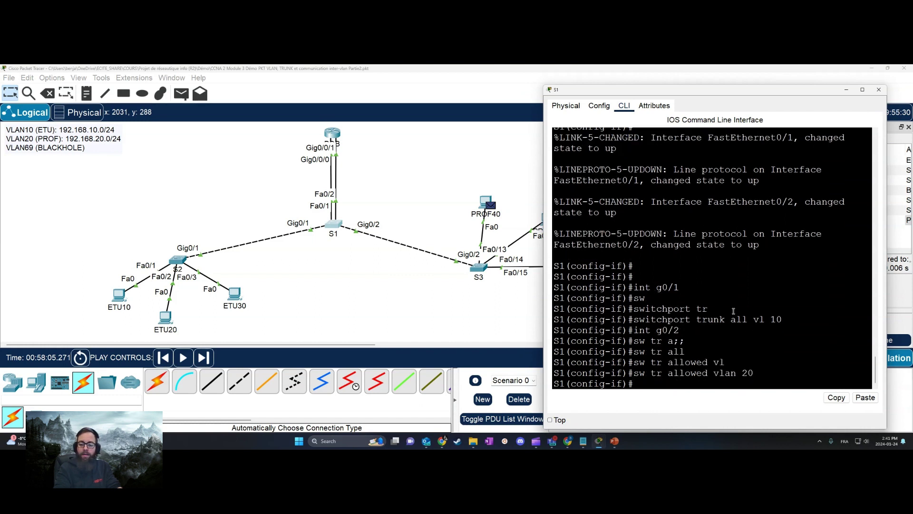
- Leave configuration mode on S1 and save its configuration with wr mem
type("end")
key("Return")
type("wr mem")
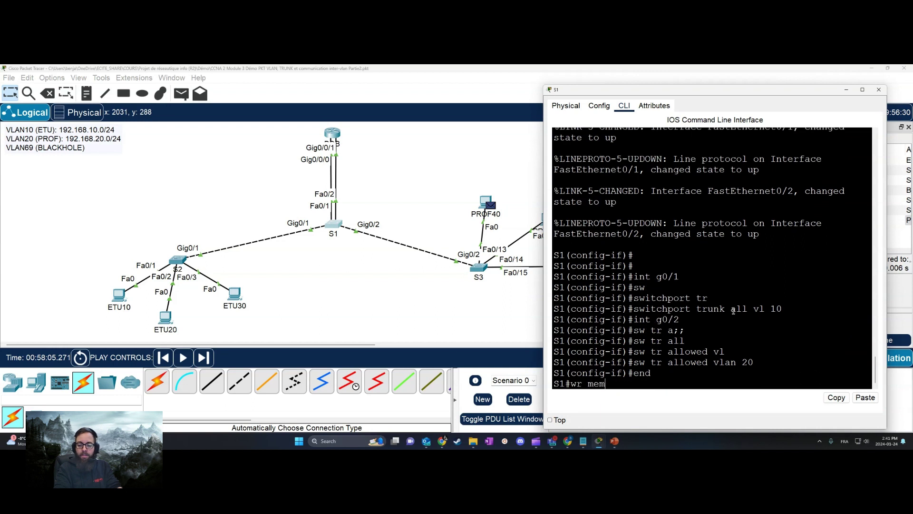
key("Return")
- Display S1's trunks with show int trunk, highlight the VLANs allowed on Gig0/1 and Gig0/2, and close the switch's window
type("show ")
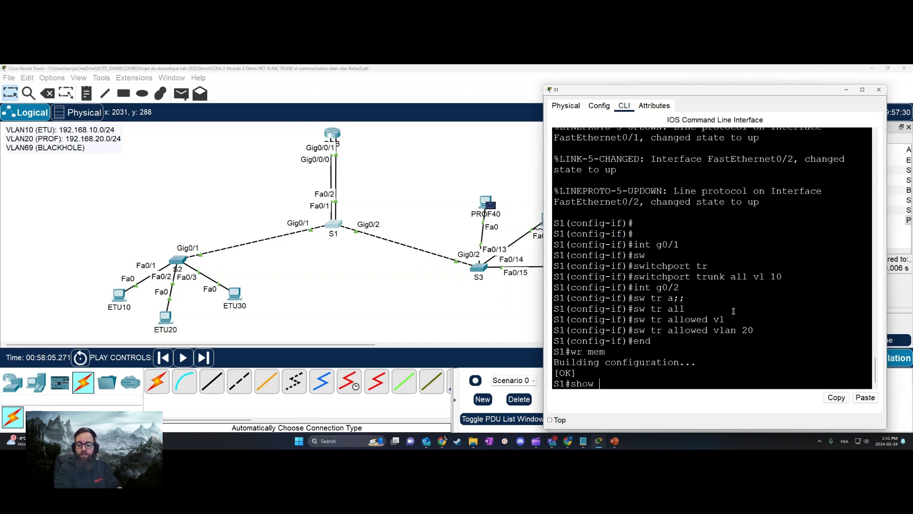
type("int tr")
key("Tab")
key("Return")
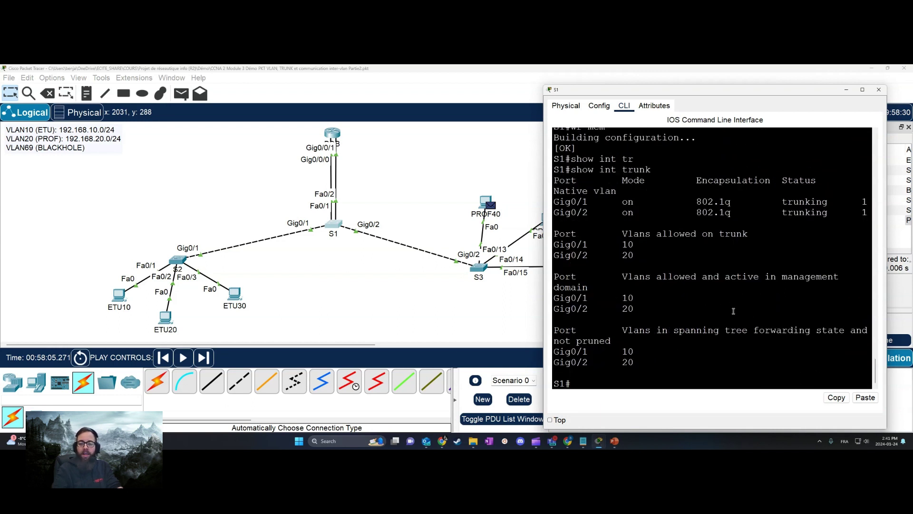
left_click_drag(556, 241, 636, 244)
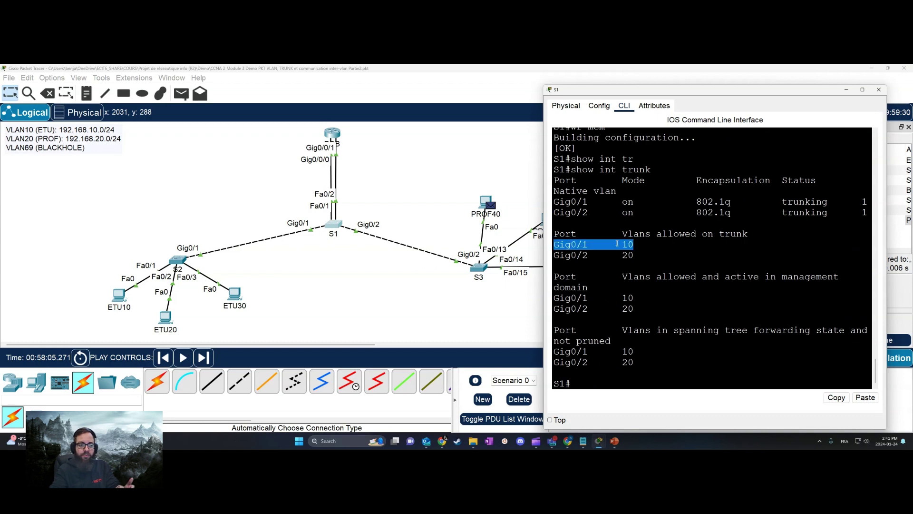
left_click_drag(559, 254, 661, 265)
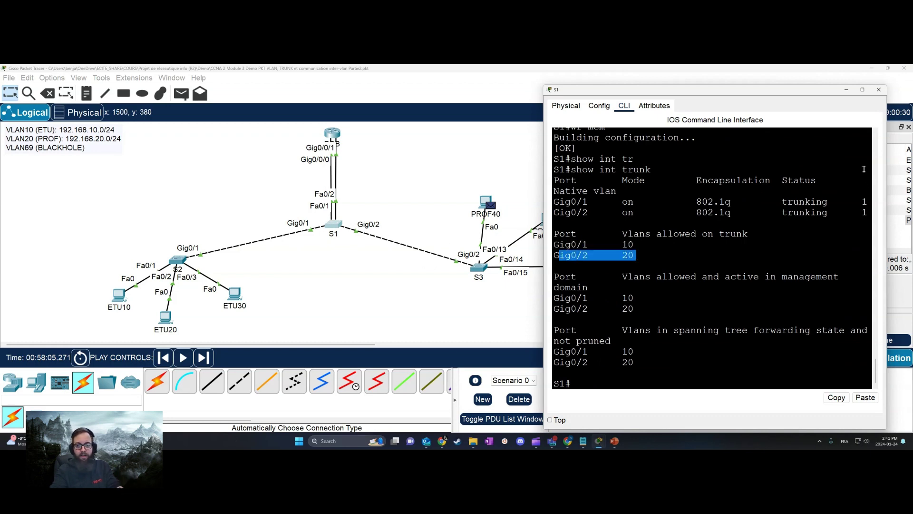
left_click(879, 89)
- Open switch S3's CLI and enter global configuration mode
left_click(478, 267)
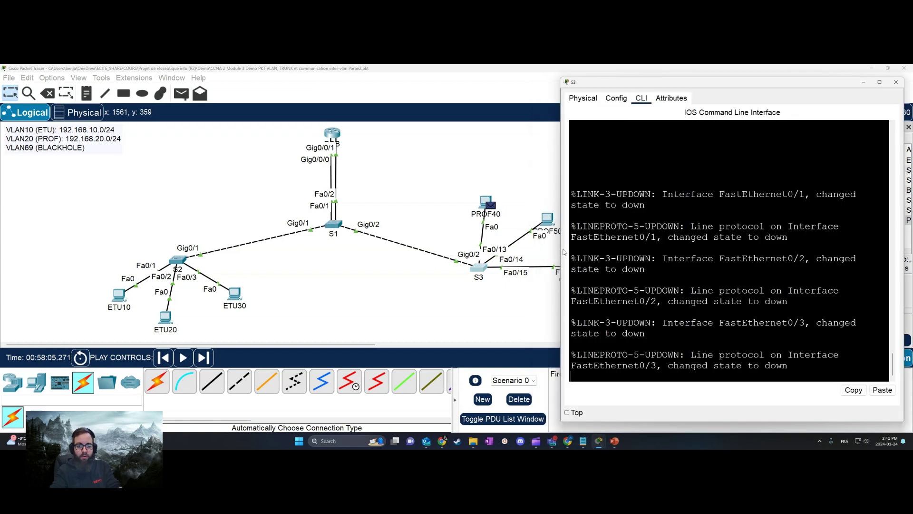
key("Return")
type("en")
key("Return")
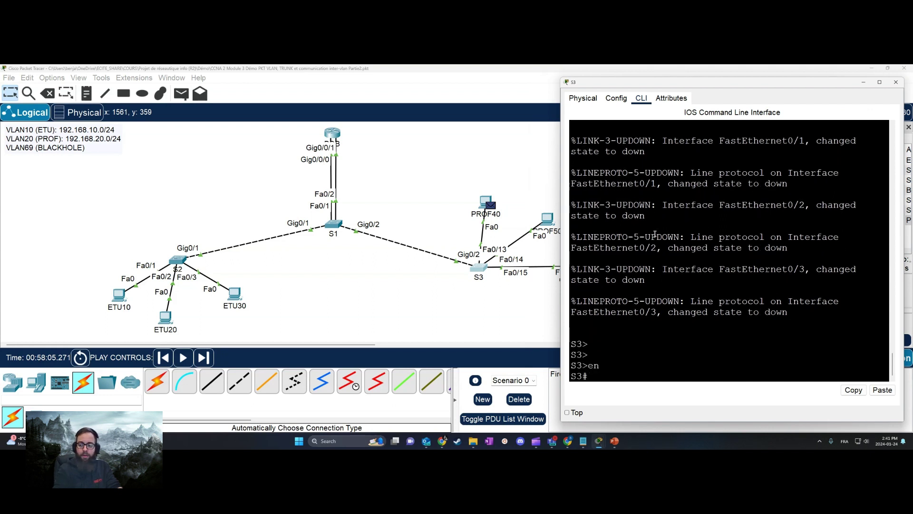
type("conf t")
key("Return")
- Restrict the trunk on S3's interface g0/2 to allow only VLAN 20
type("int g")
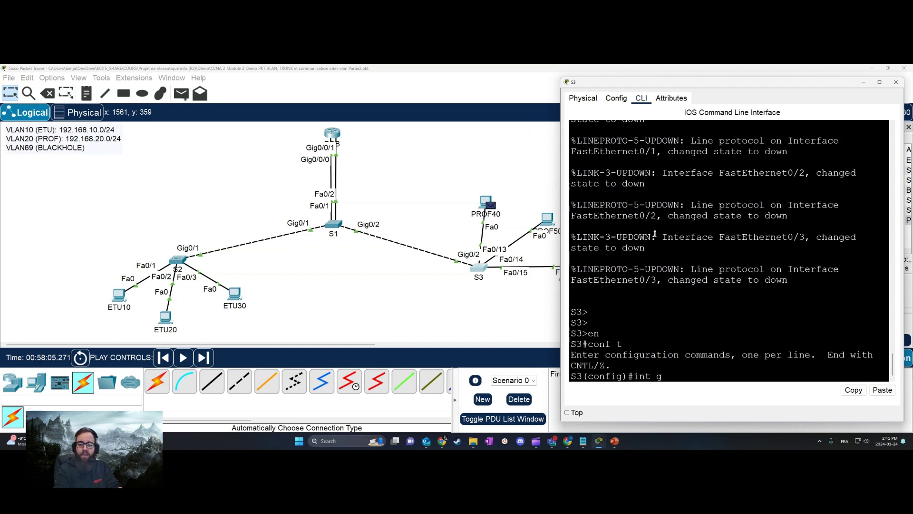
type("0/2")
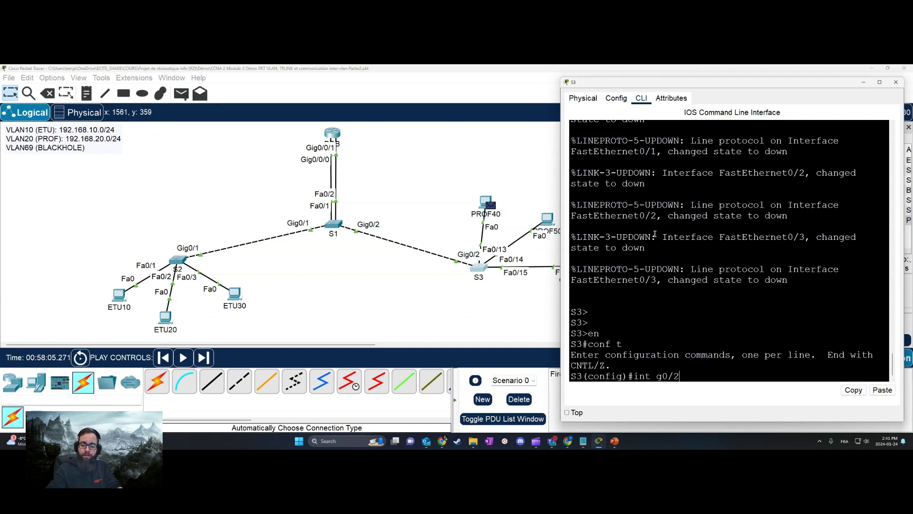
key("Return")
type("sw ttr")
key("BackSpace")
key("BackSpace")
type("r")
key("Tab")
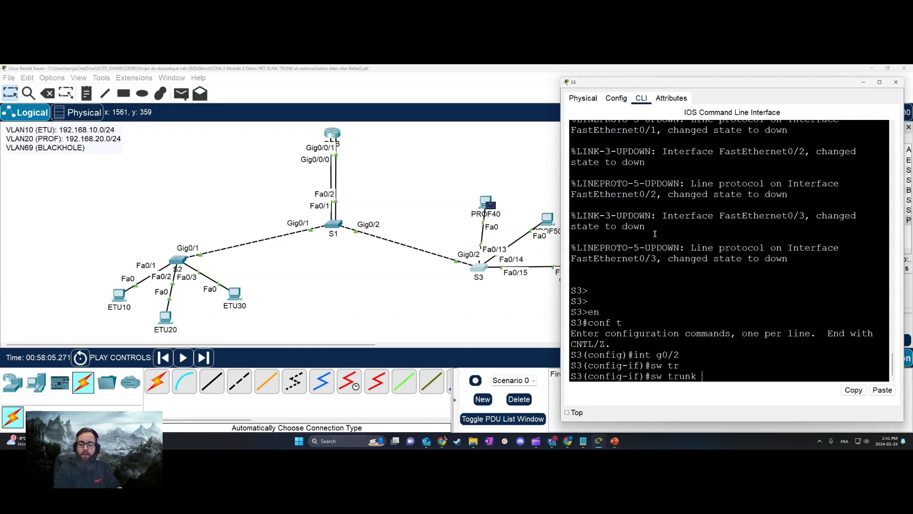
type("all")
key("Tab")
type("vl")
key("Tab")
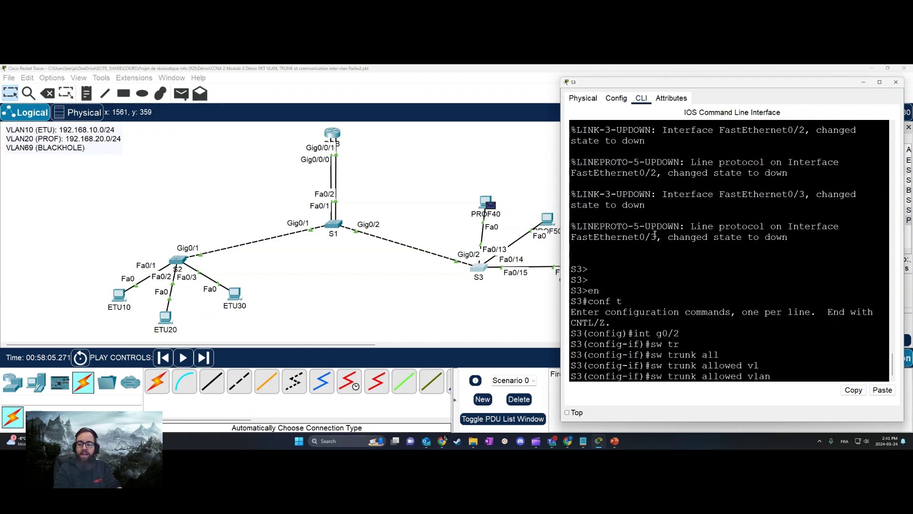
type("20")
key("Return")
- Leave configuration mode on S3 and save its configuration with wr mem
type("en")
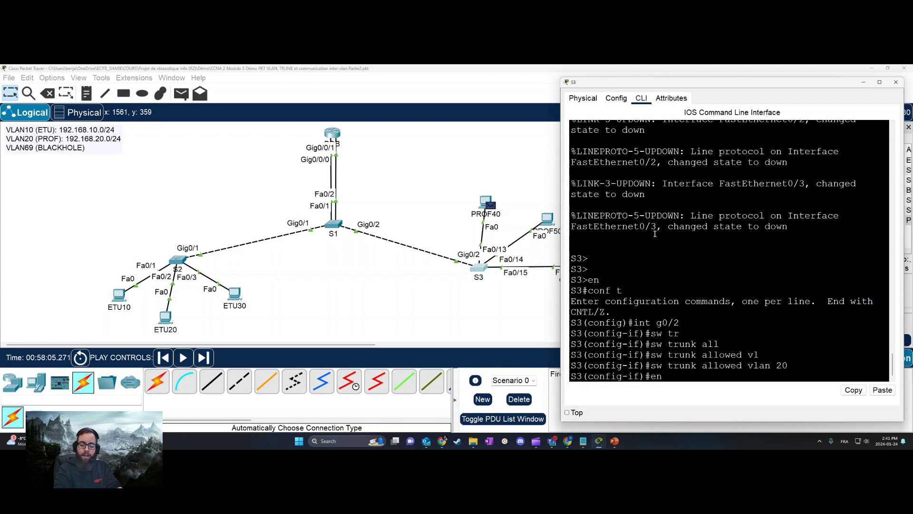
key("Return")
type("wr")
key("BackSpace")
type("end")
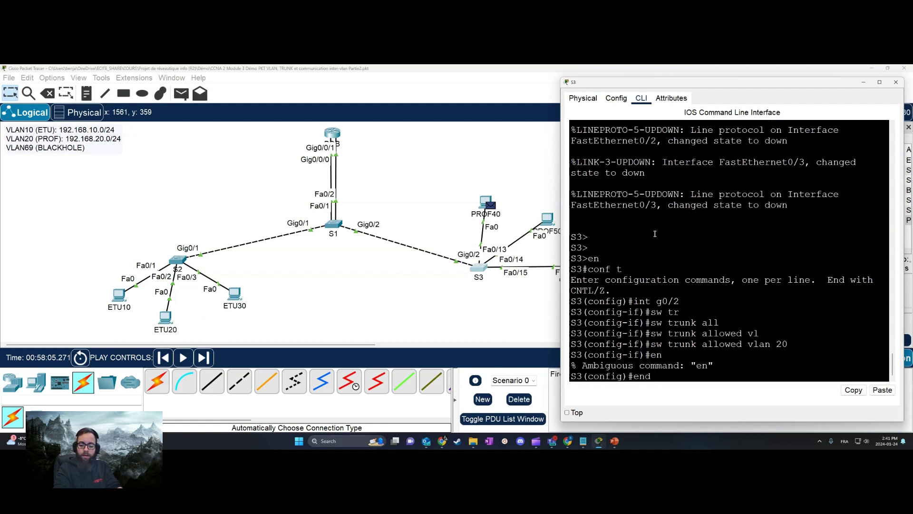
key("Return")
type("wr mem")
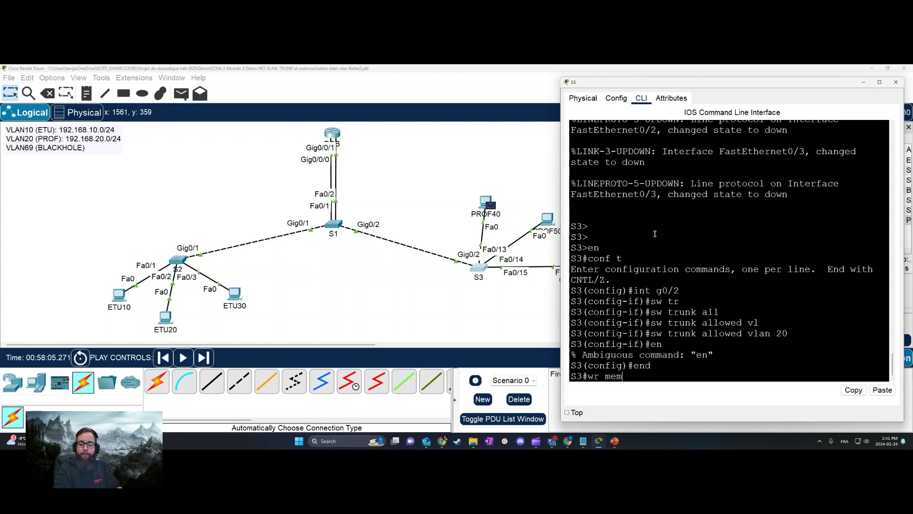
key("Return")
- Check the VLANs allowed on S3's trunk with show int trunk
type("show ubnt")
key("BackSpace")
key("BackSpace")
key("BackSpace")
key("BackSpace")
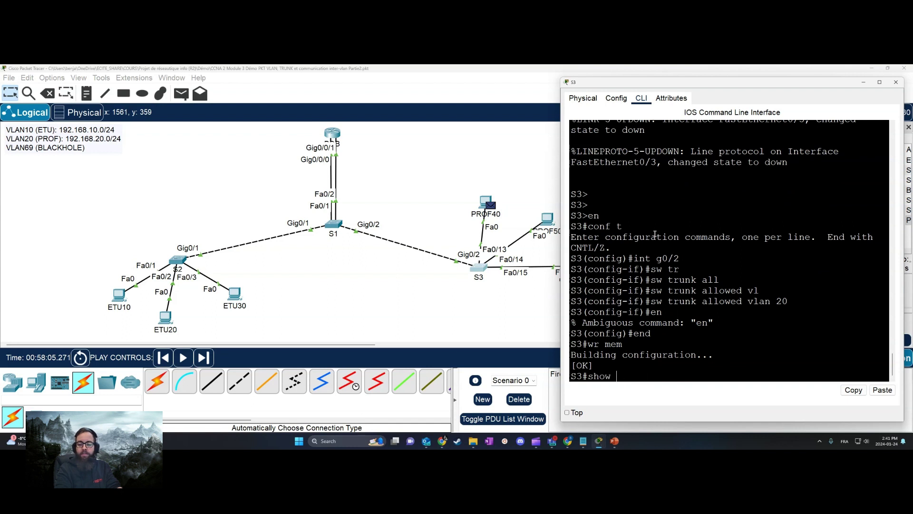
type("iont b")
key("BackSpace")
type("=")
type("nt t")
type("ru")
key("Tab")
key("Return")
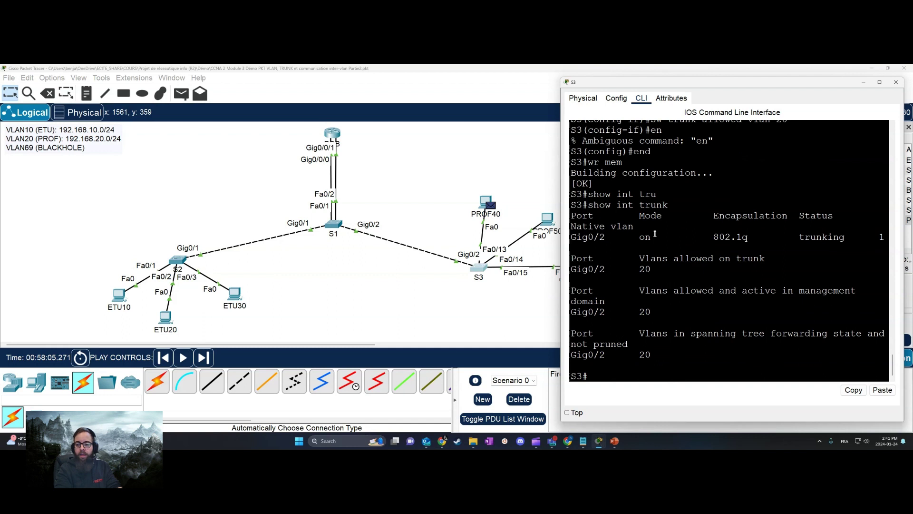
- Mark out the S1–S2 and S1–S3 trunk links in the topology and close switch S3's window
left_click_drag(219, 223, 311, 289)
left_click_drag(388, 211, 432, 296)
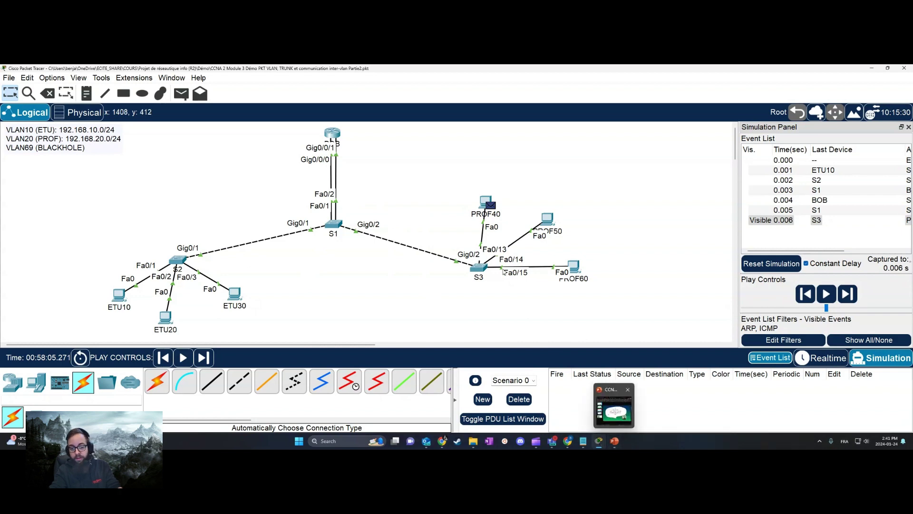
left_click(479, 266)
left_click(903, 77)
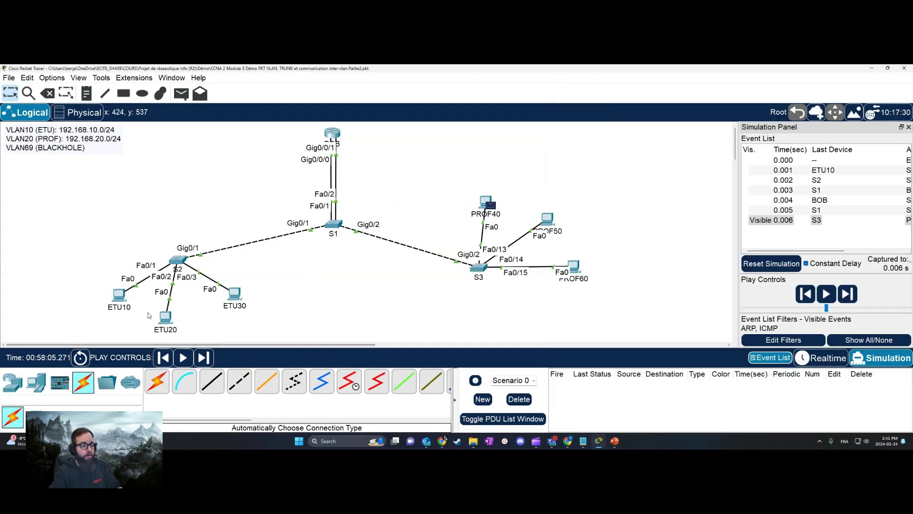
- Return to Realtime mode to finish ETU10's running ping and recall ping 192.168.20.40 at its command prompt
left_click(825, 359)
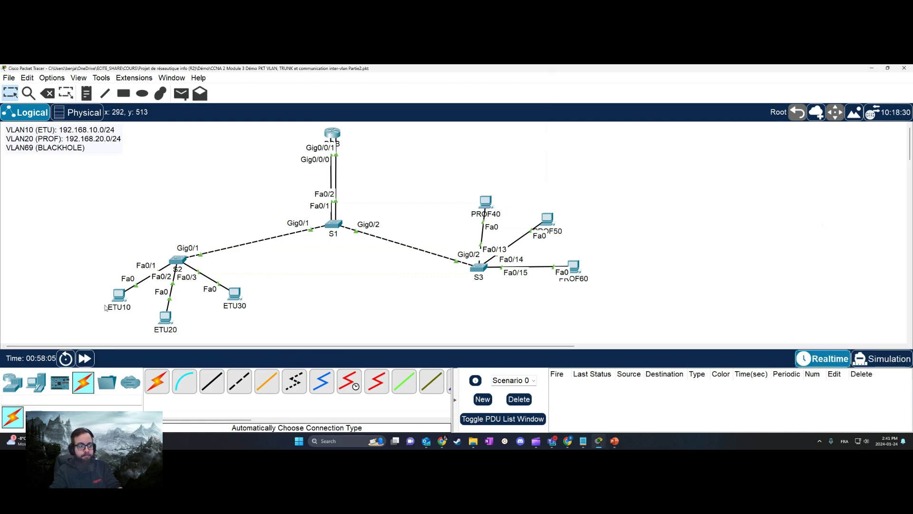
left_click(118, 295)
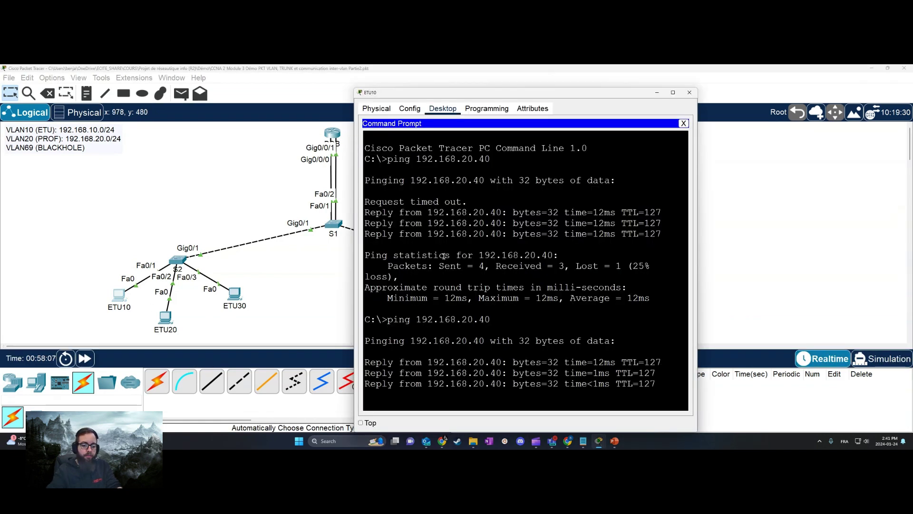
key("Up")
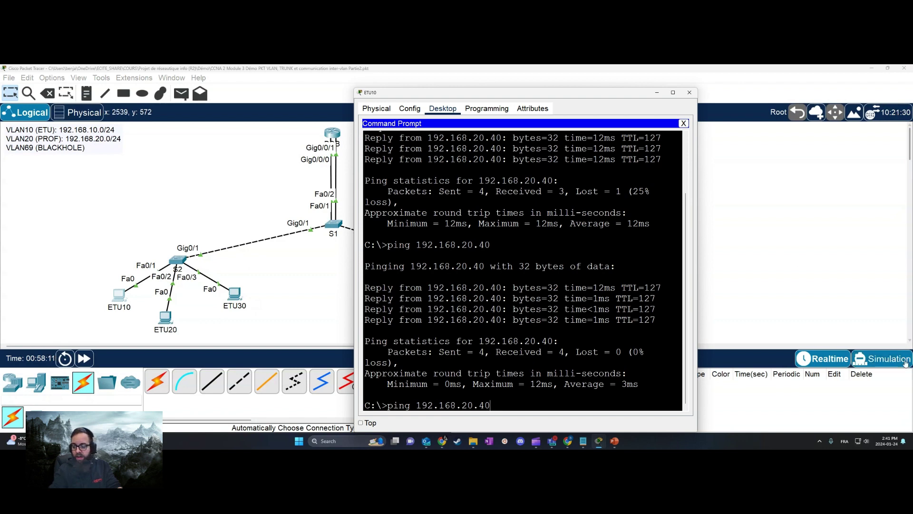
- Send the ping from ETU10 to 192.168.20.40 in Simulation mode and advance it one event from ETU10
left_click(881, 358)
left_click(119, 294)
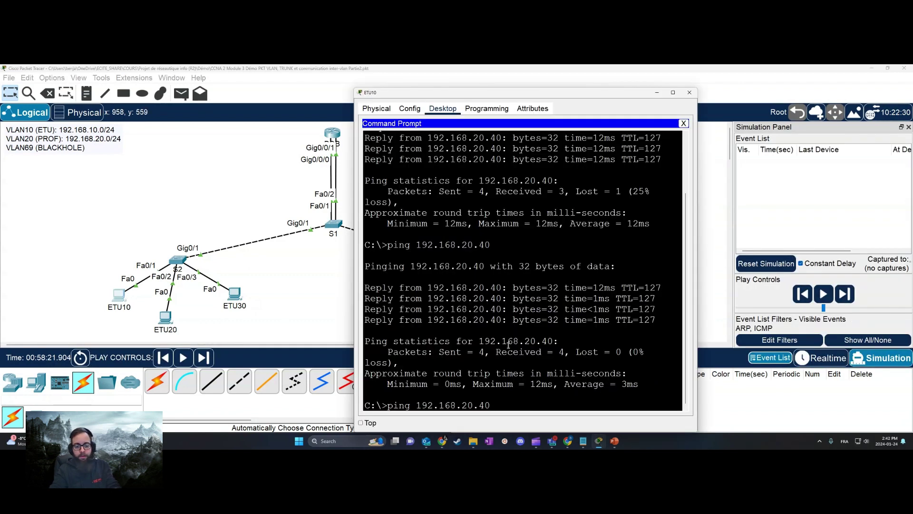
key("Return")
left_click(723, 175)
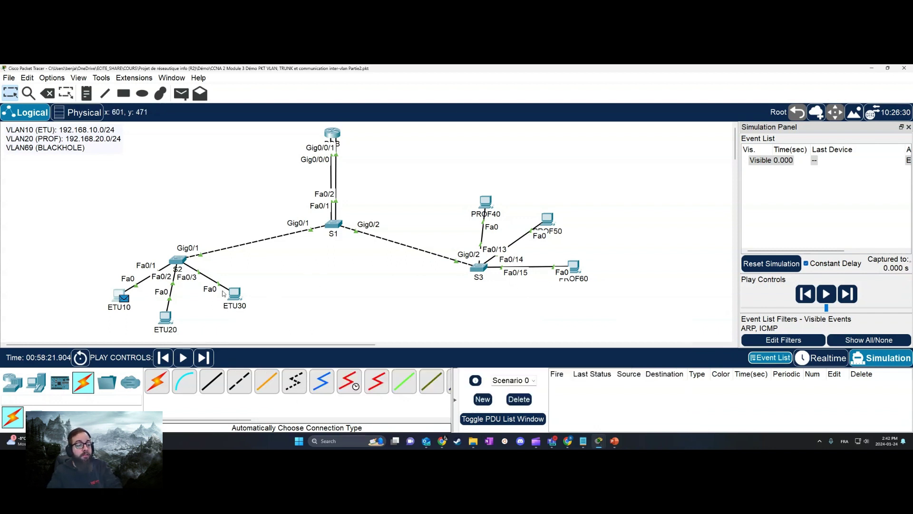
left_click(203, 357)
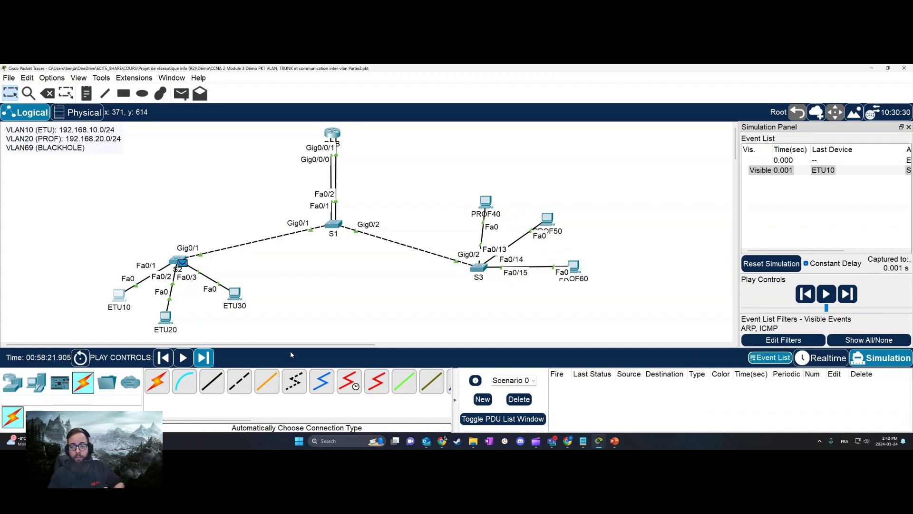
- Display the full VLAN table of switch S2 with show vlan at its command line
left_click(178, 261)
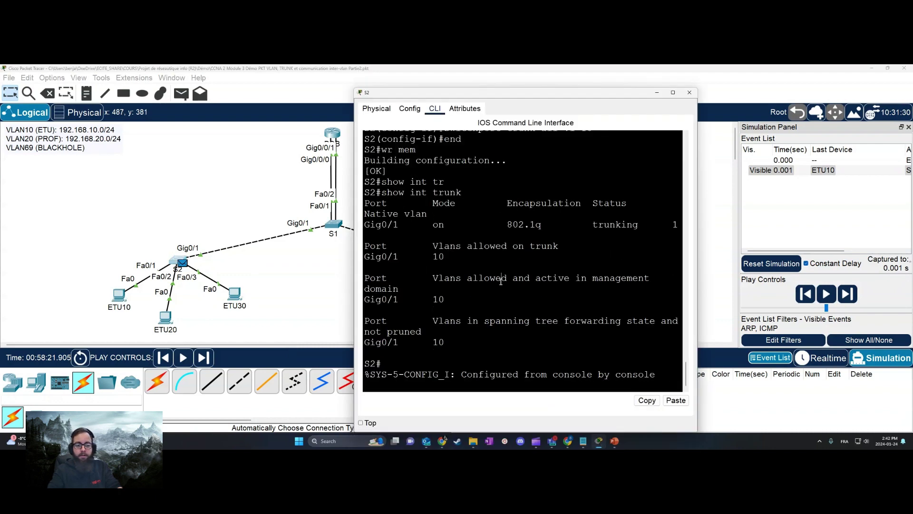
key("Return")
type("s")
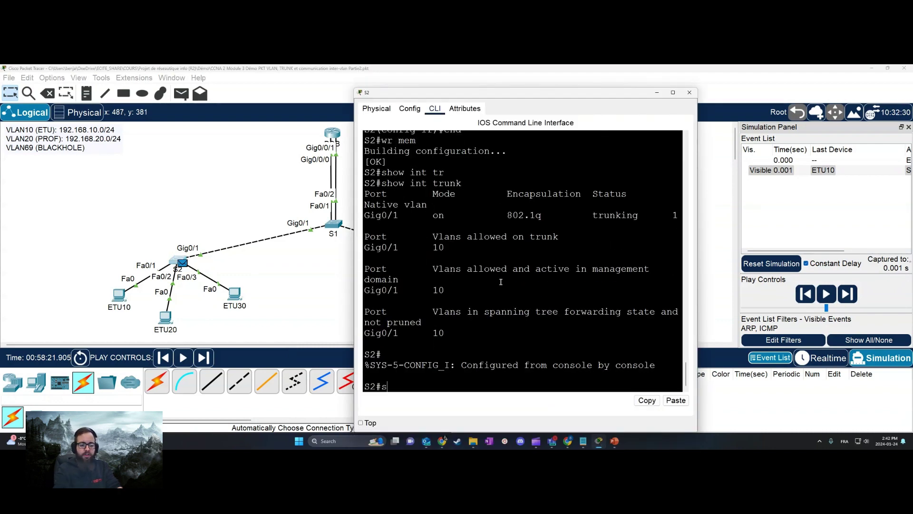
type("how ")
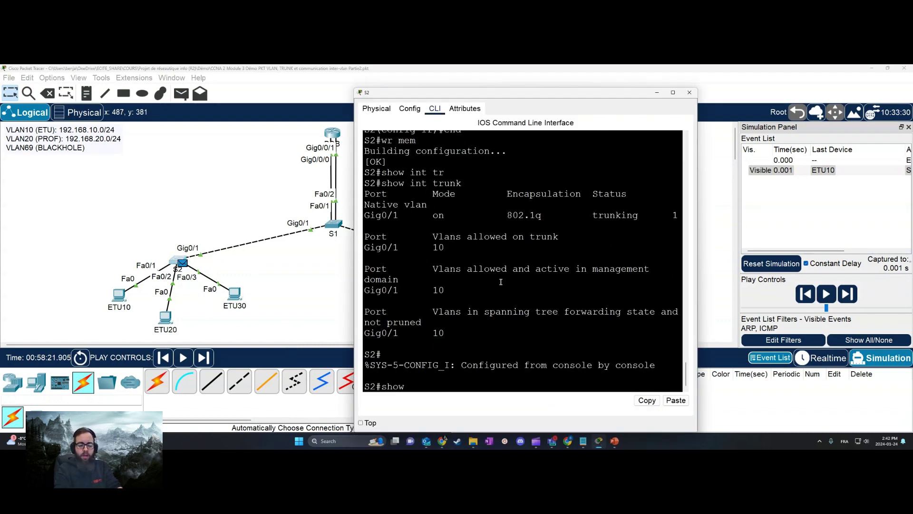
type("int")
key("Tab")
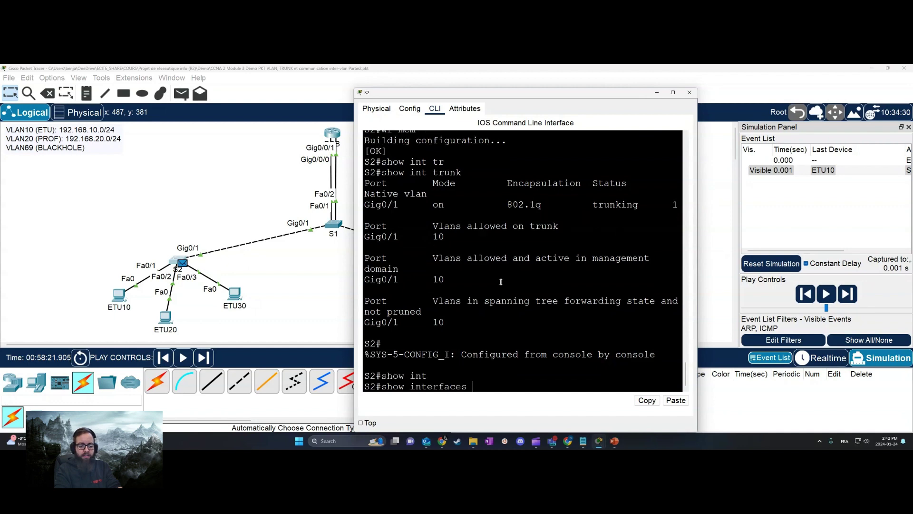
key("BackSpace")
key("BackSpace")
key("BackSpace")
key("BackSpace")
key("BackSpace")
key("BackSpace")
key("BackSpace")
key("BackSpace")
key("BackSpace")
type("vla")
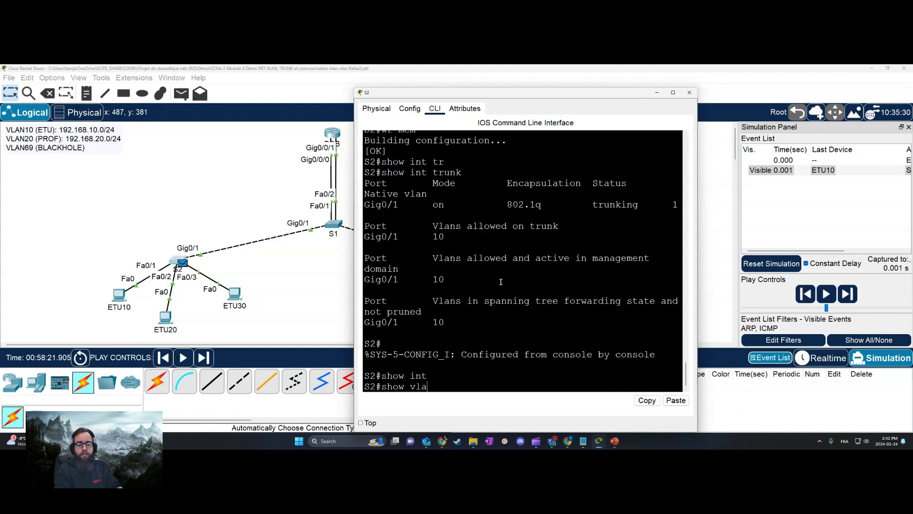
key("Tab")
key("Return")
key("space")
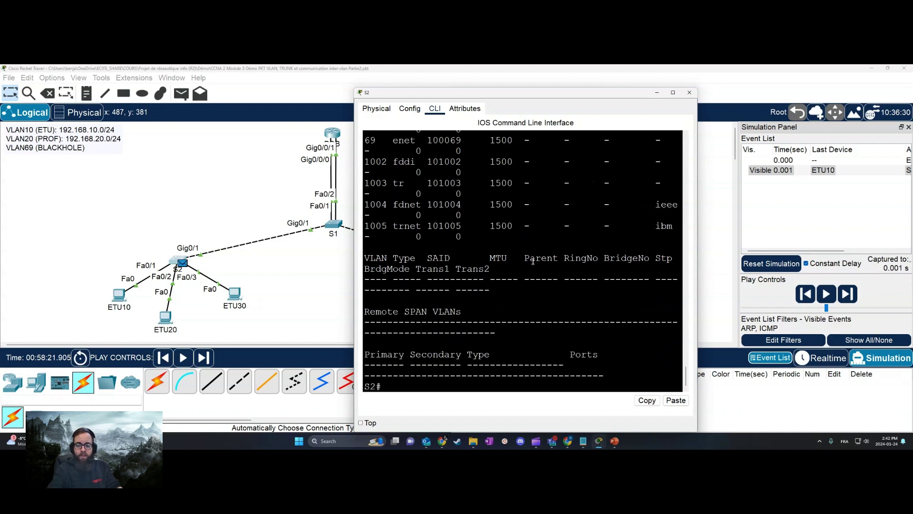
- Widen S2's window, highlight the VLAN 10 ETU row with its ports in the VLAN table, and close the window
left_click_drag(697, 293, 911, 293)
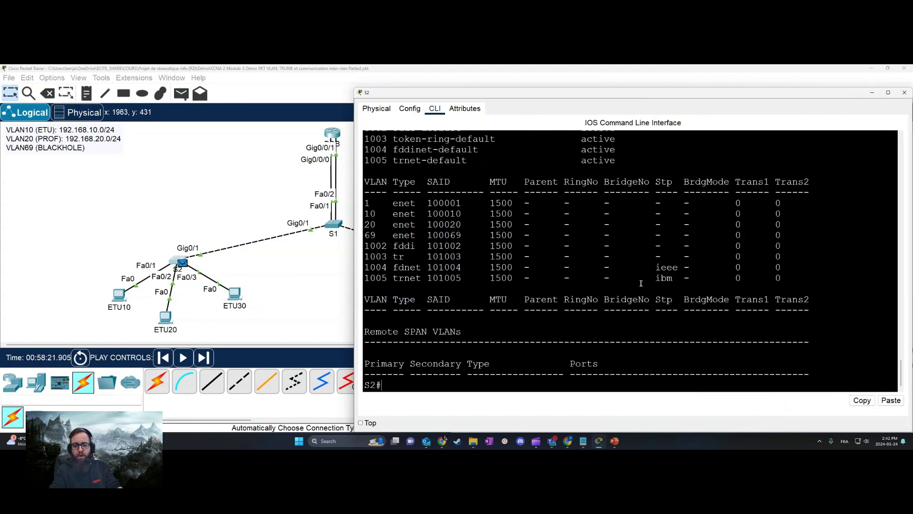
scroll(580, 288, "up", 5)
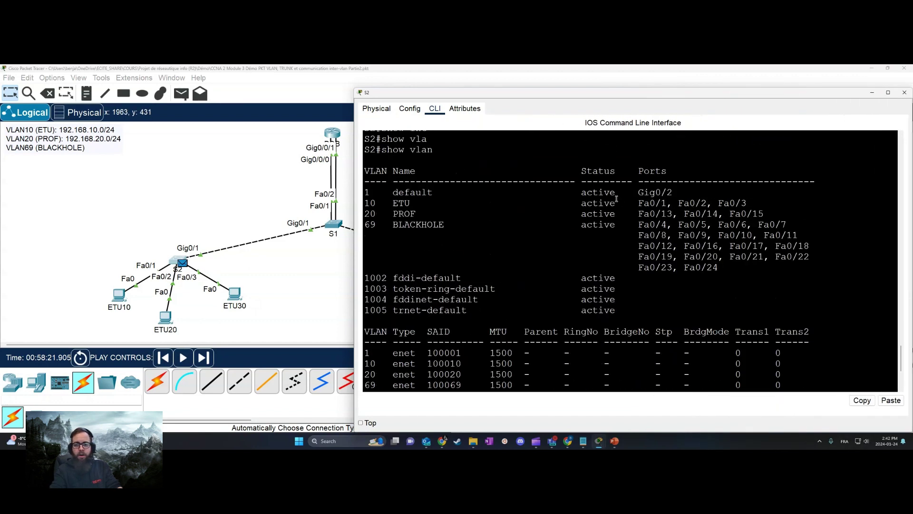
left_click_drag(365, 202, 801, 206)
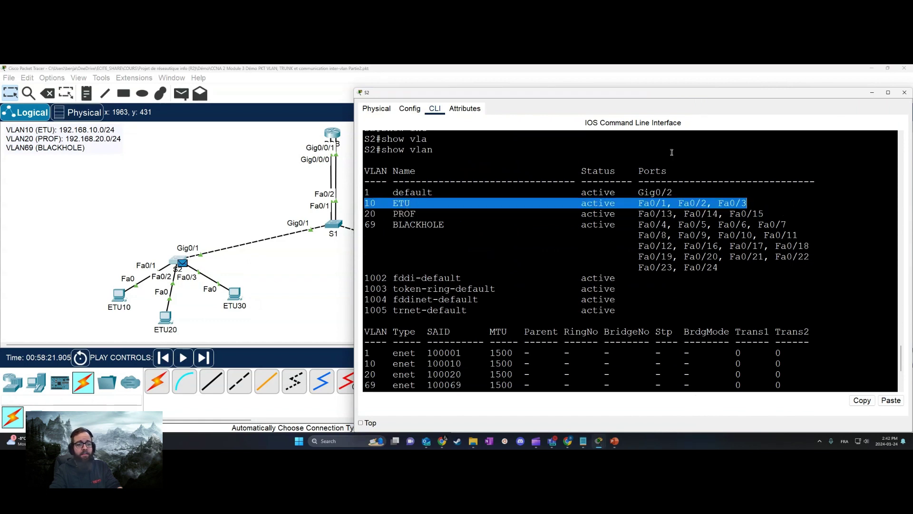
left_click(904, 92)
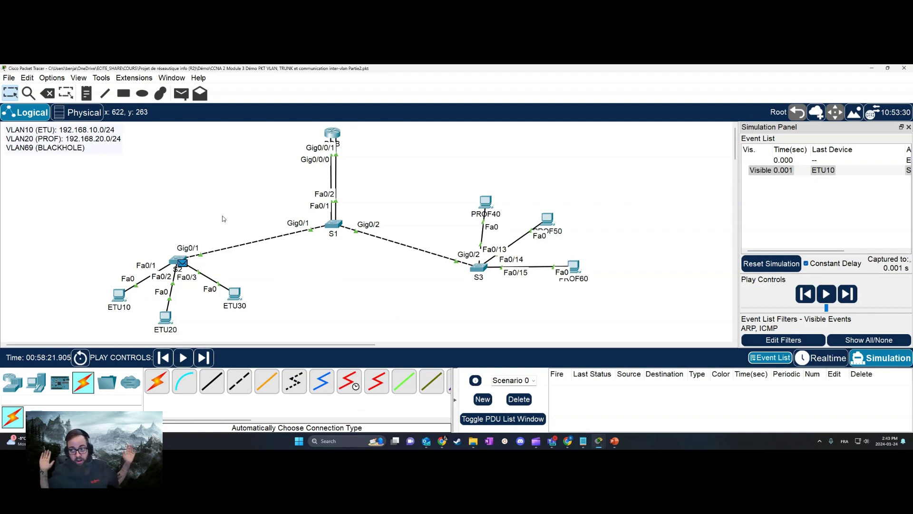
- Advance the simulation three events to follow the ping from S2 through S1 to the router and back to S1
left_click(203, 357)
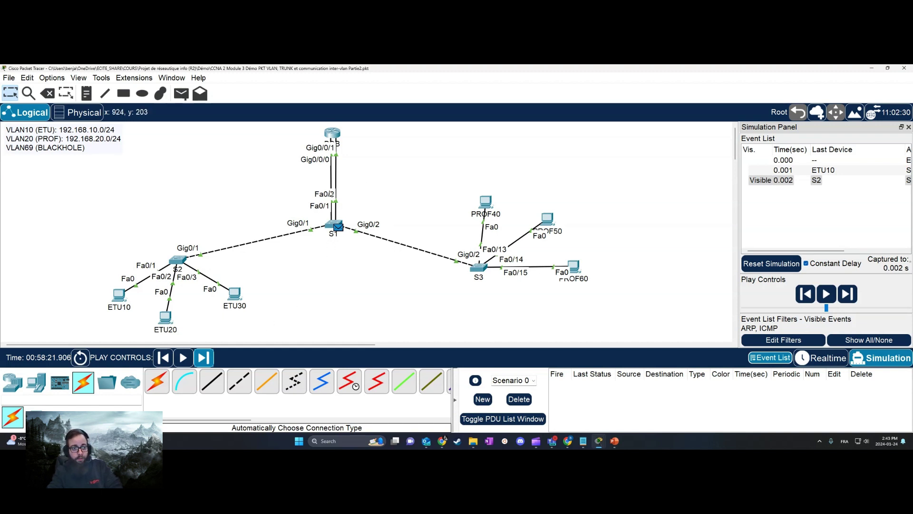
left_click(209, 361)
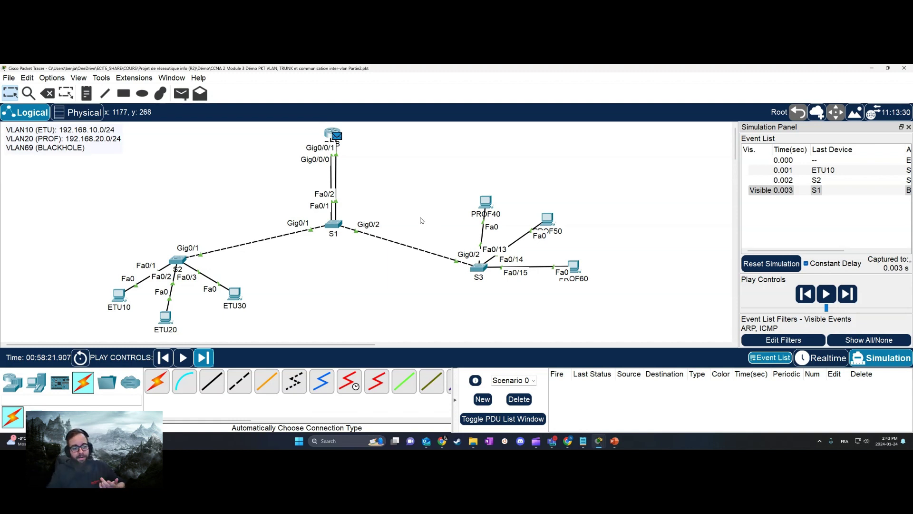
left_click(203, 357)
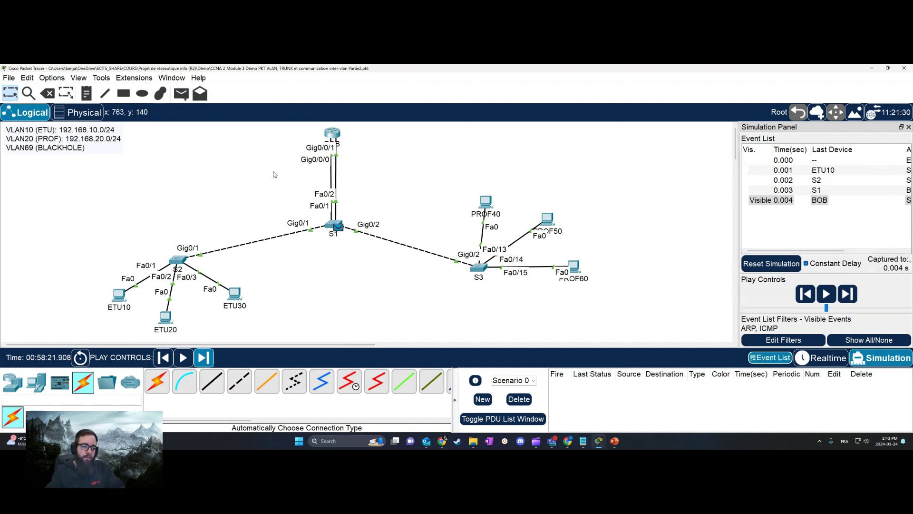
- Show S1's VLAN table with show vlan, highlight the VLAN 20 PROF row, and close S1's window
left_click(326, 221)
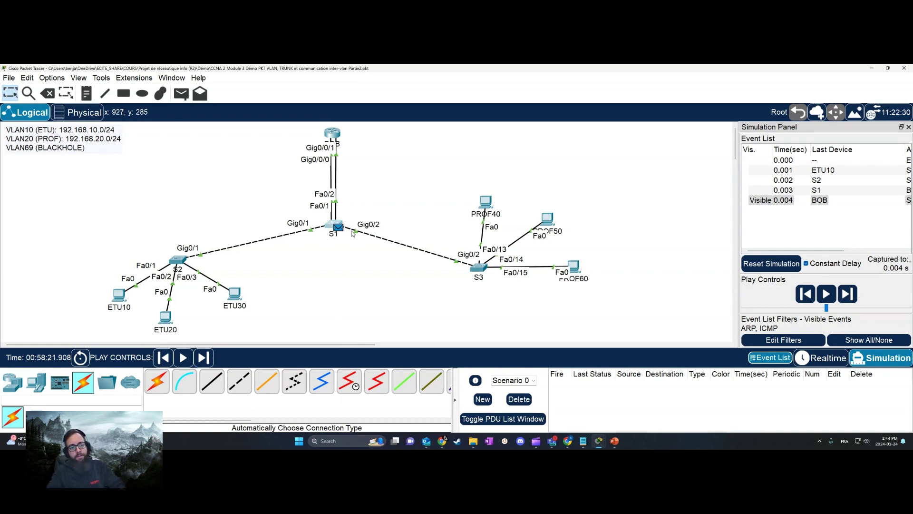
key("Return")
key("Return")
key("Return")
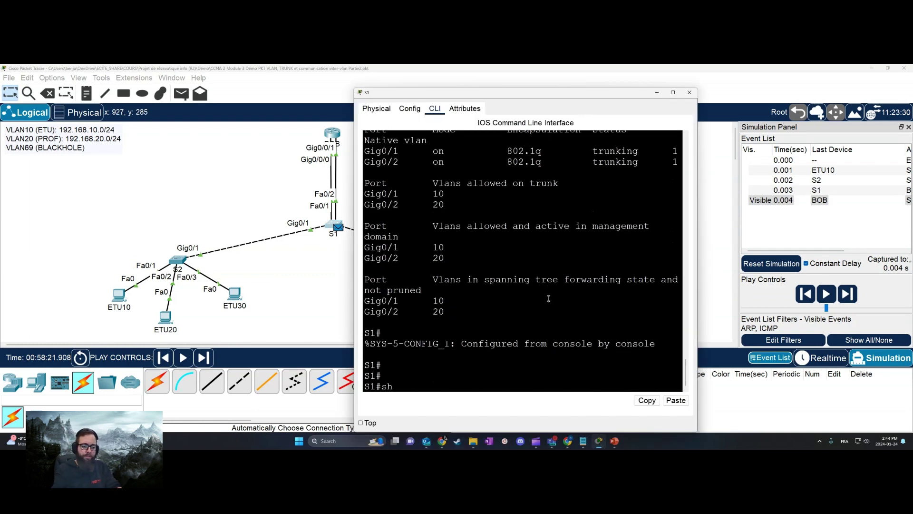
type("show vl")
key("Tab")
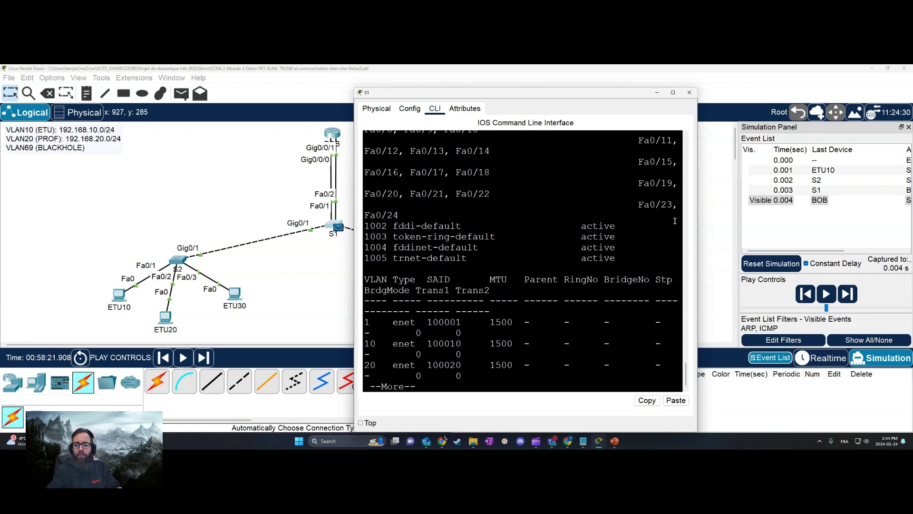
left_click_drag(697, 232, 881, 237)
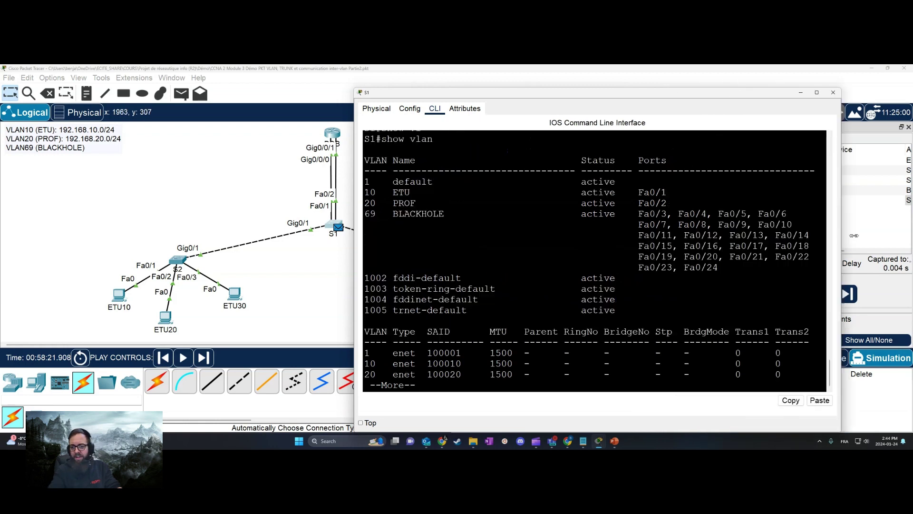
triple_click(409, 203)
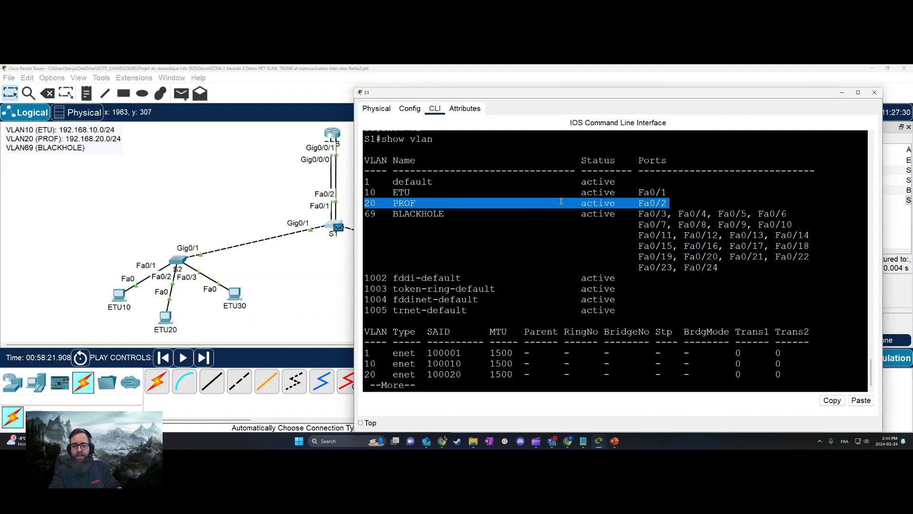
left_click(874, 92)
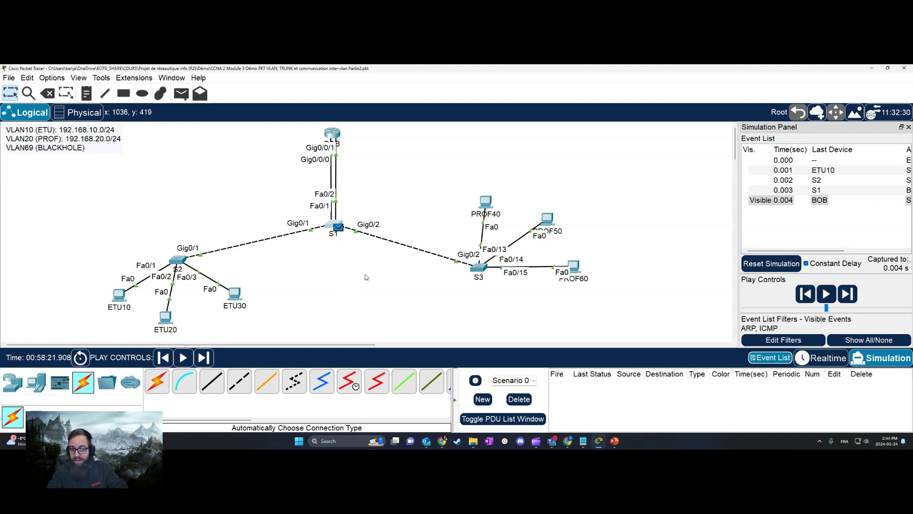
- Advance the simulation event by event, following the ping through S3 to PROF40 and its reply via the router back to S2
left_click(208, 362)
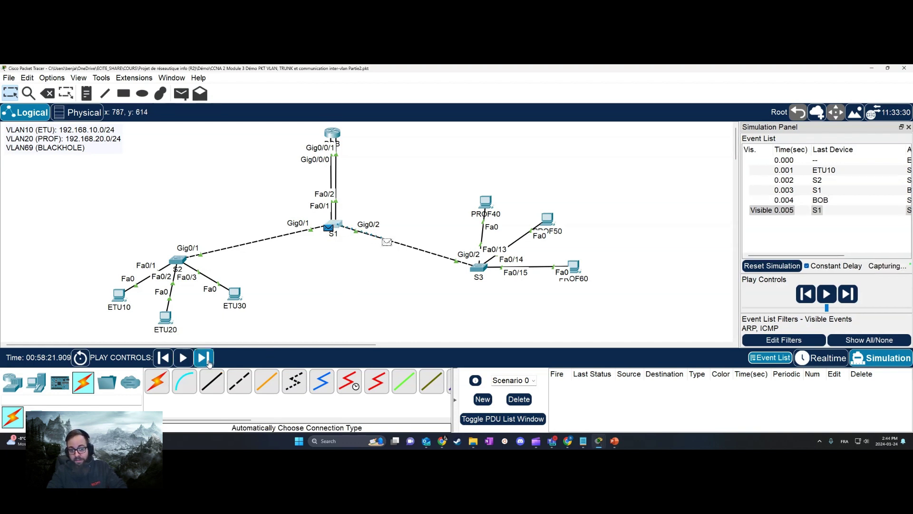
left_click(207, 364)
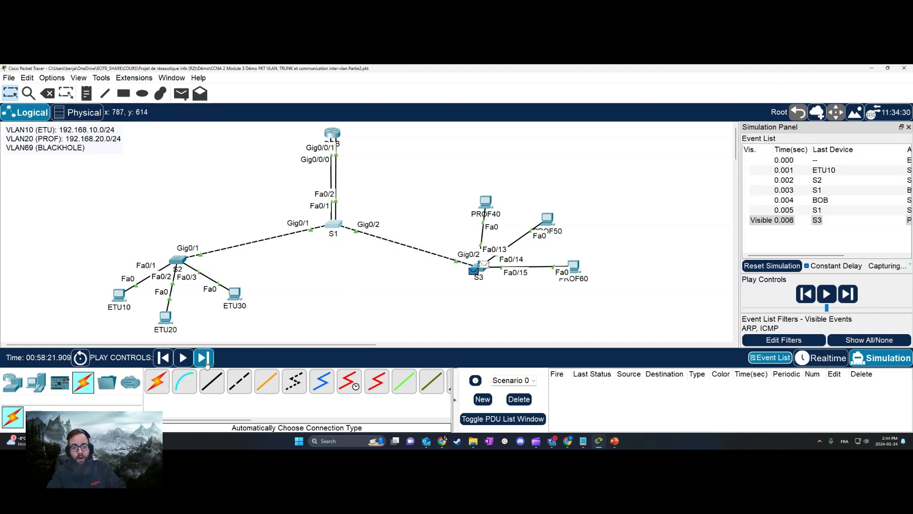
left_click(205, 360)
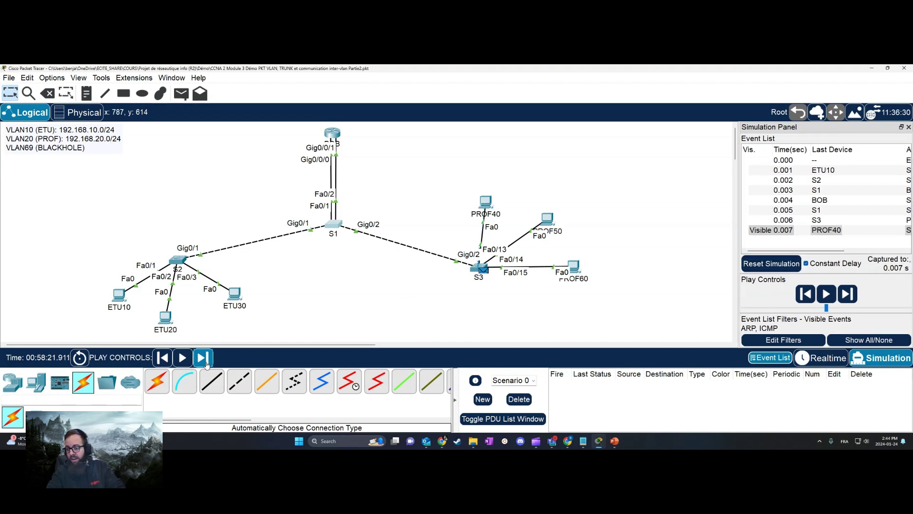
left_click(207, 364)
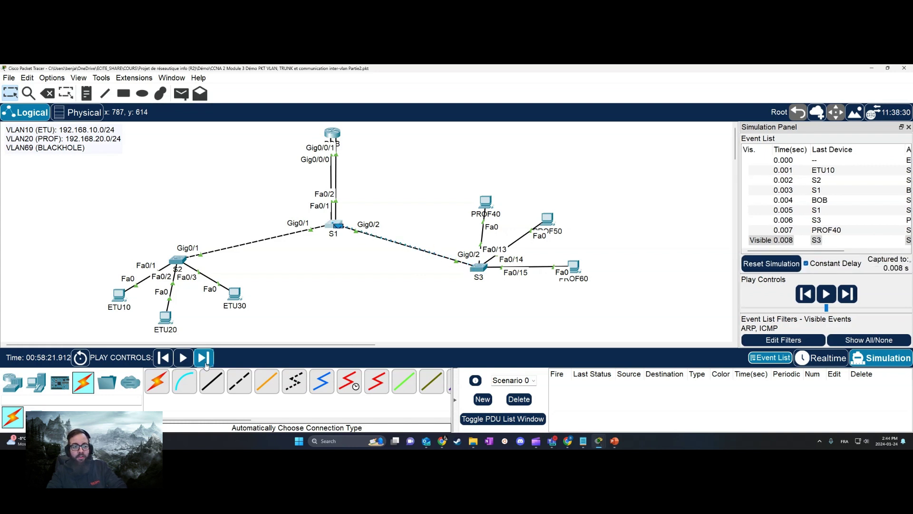
left_click(205, 364)
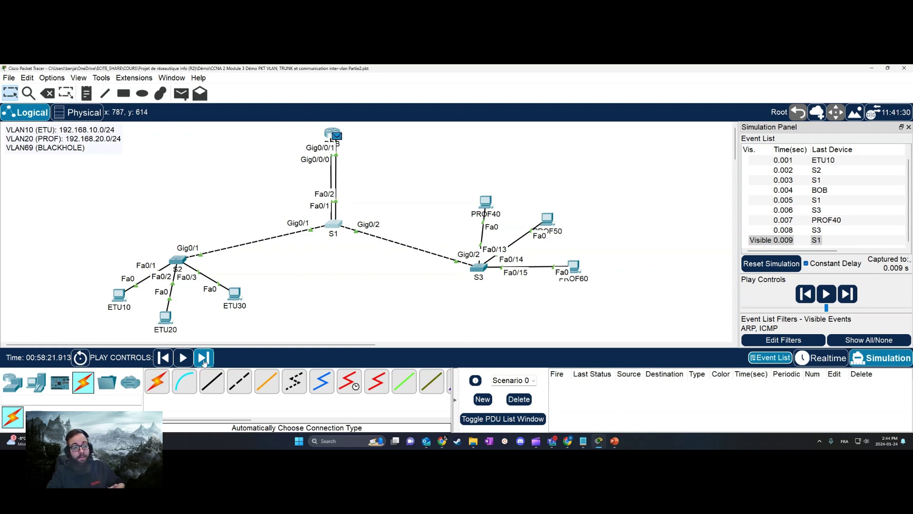
left_click(205, 362)
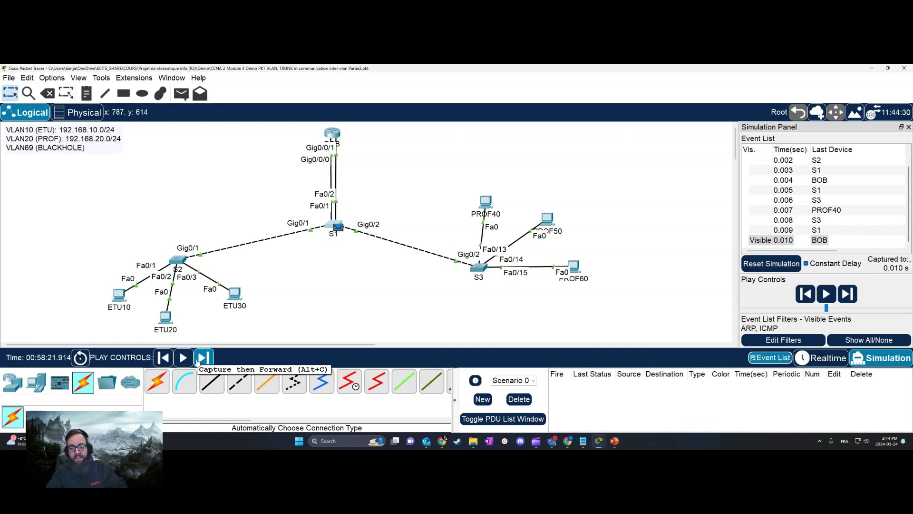
left_click(198, 361)
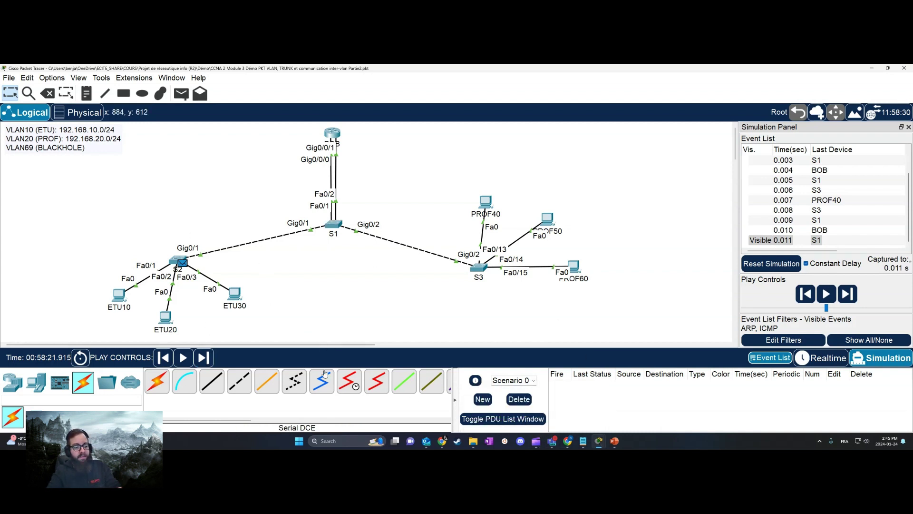
- Switch to Realtime and back to Simulation mode, and open ETU20's command prompt beside the topology
left_click(821, 358)
left_click(881, 357)
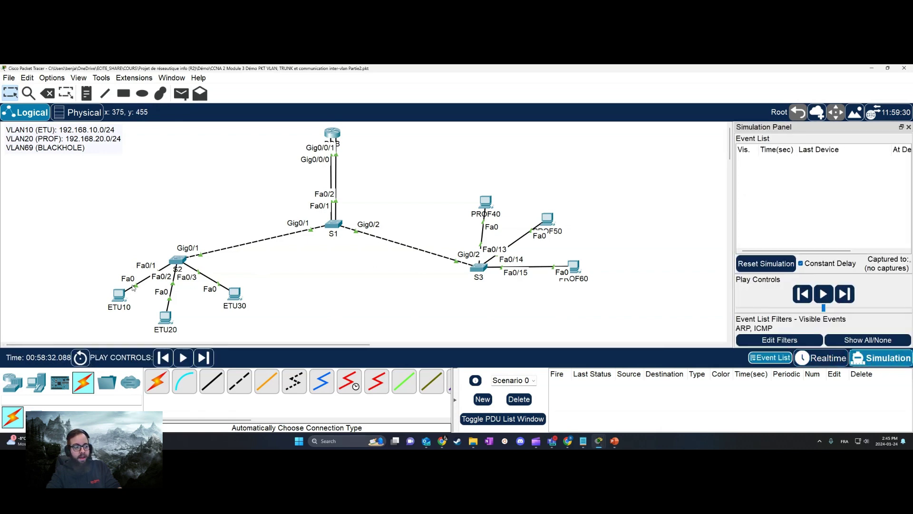
left_click(165, 316)
left_click(588, 199)
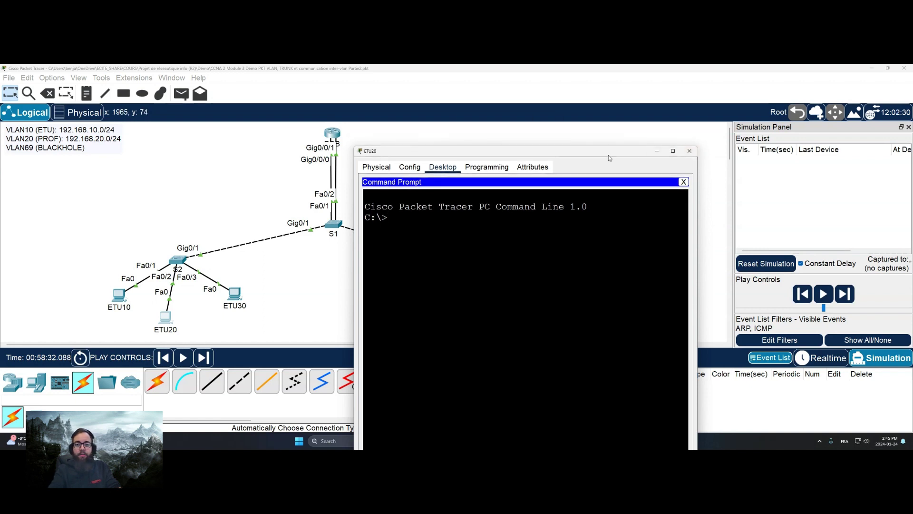
left_click_drag(634, 146, 844, 130)
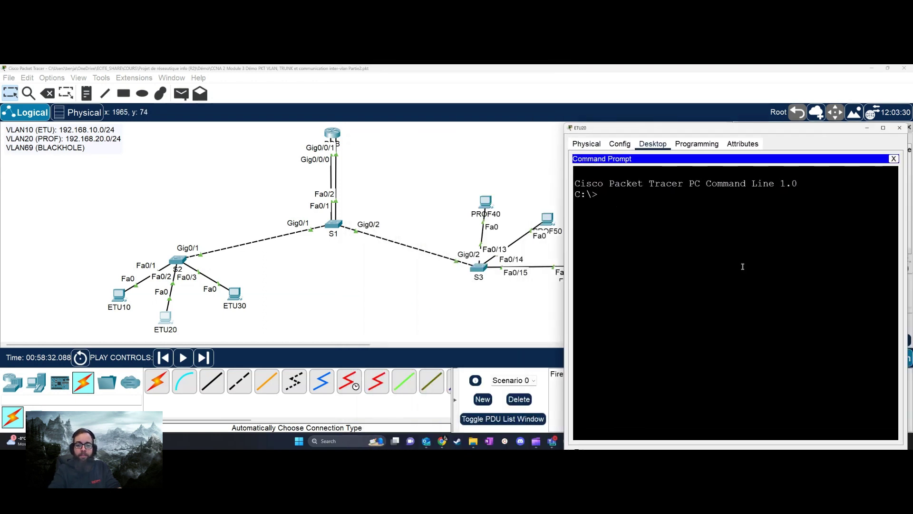
- Ping 192.168.20.50 from ETU20, check PROF50's address details, and advance the simulation one event to S2
type("ing")
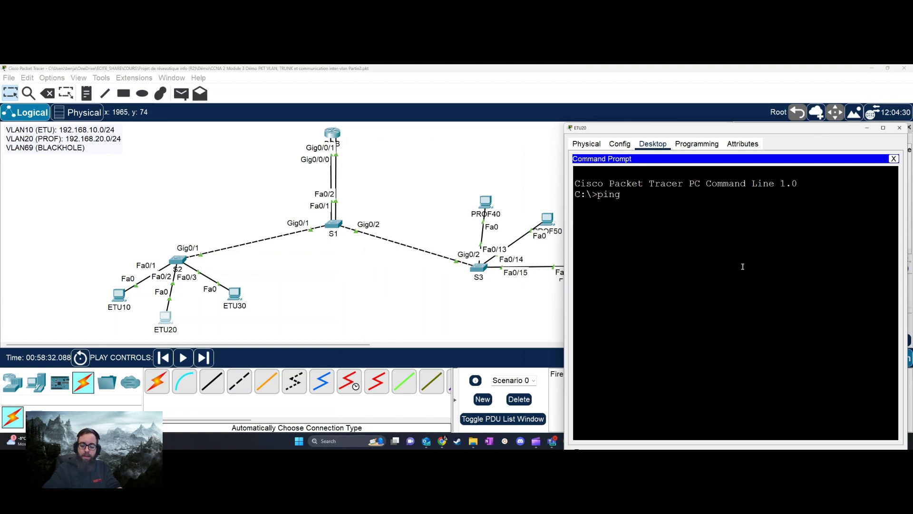
type(" 192.168.20.")
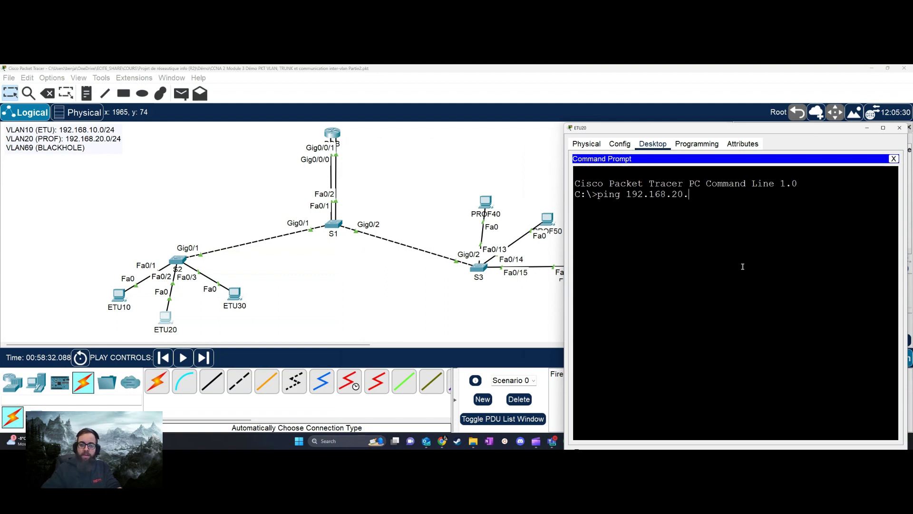
type("50")
key("Return")
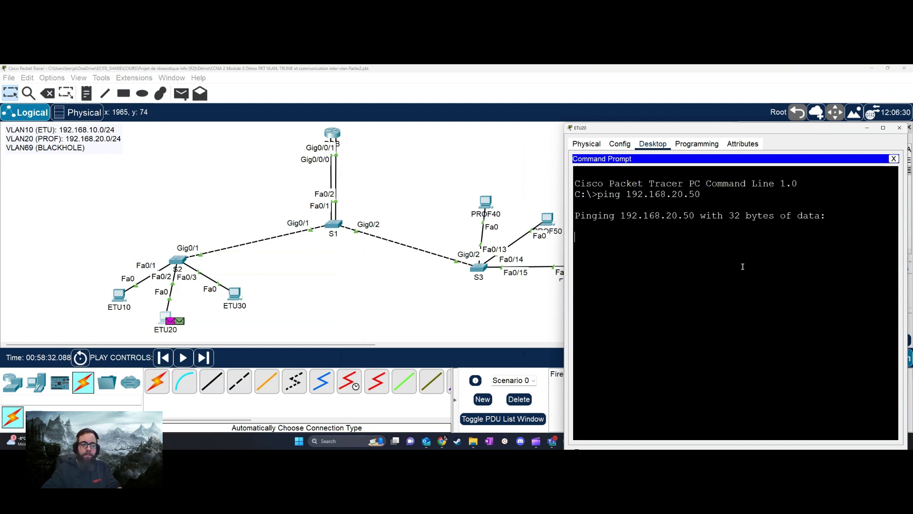
left_click(868, 127)
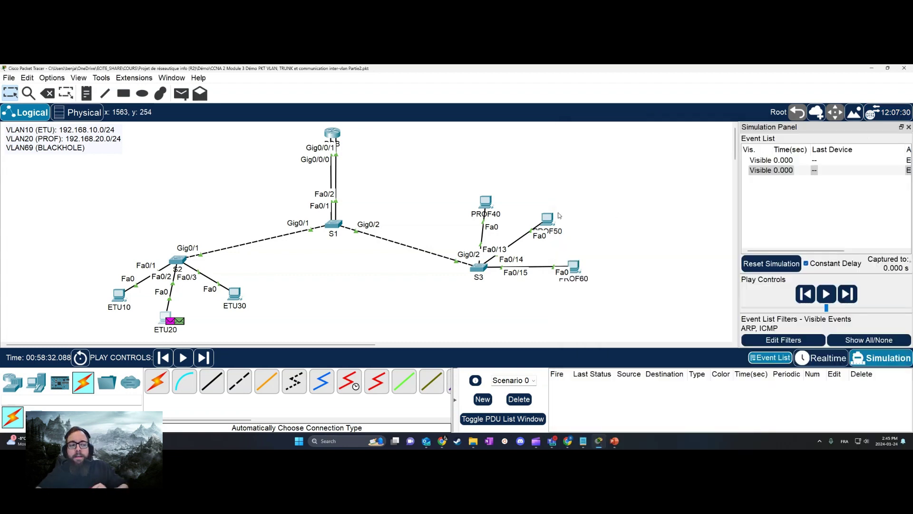
mouse_move(558, 215)
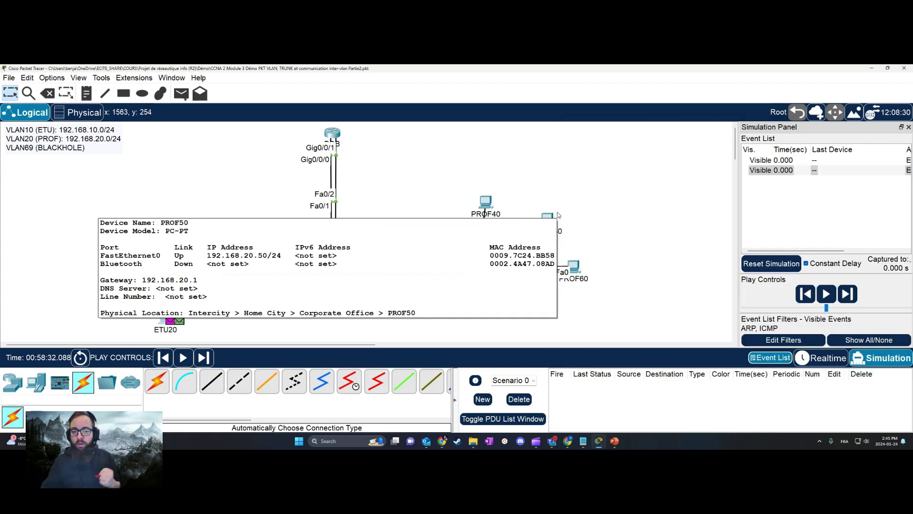
left_click(204, 357)
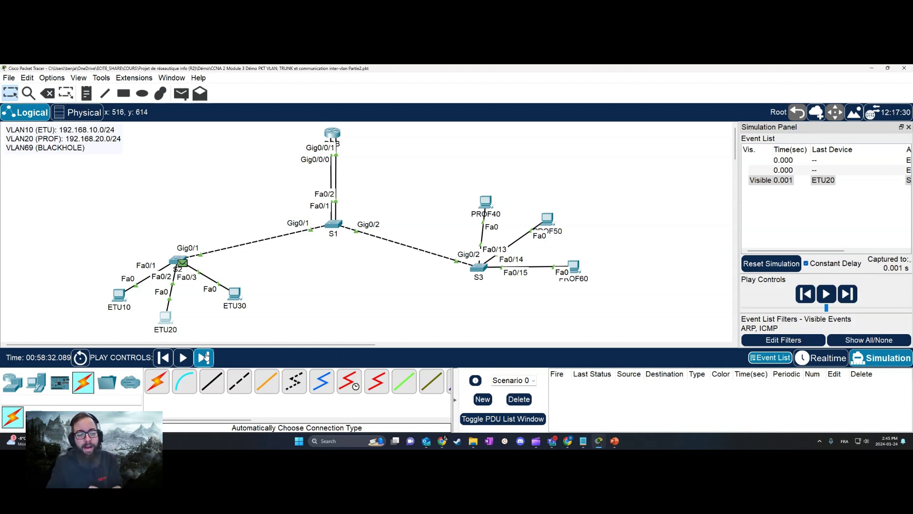
- Advance the simulation two events, following ETU20's traffic from S2 to its neighbouring devices and from S1 up to the router
left_click(203, 357)
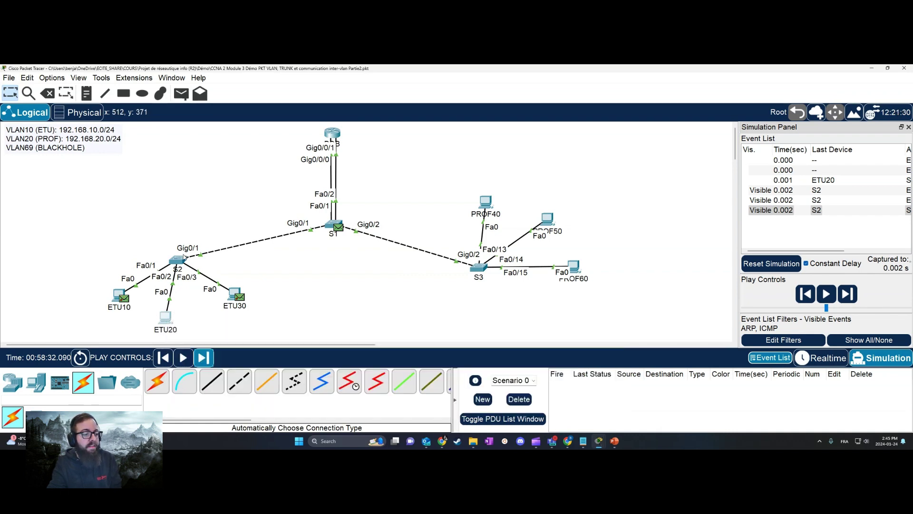
mouse_move(181, 261)
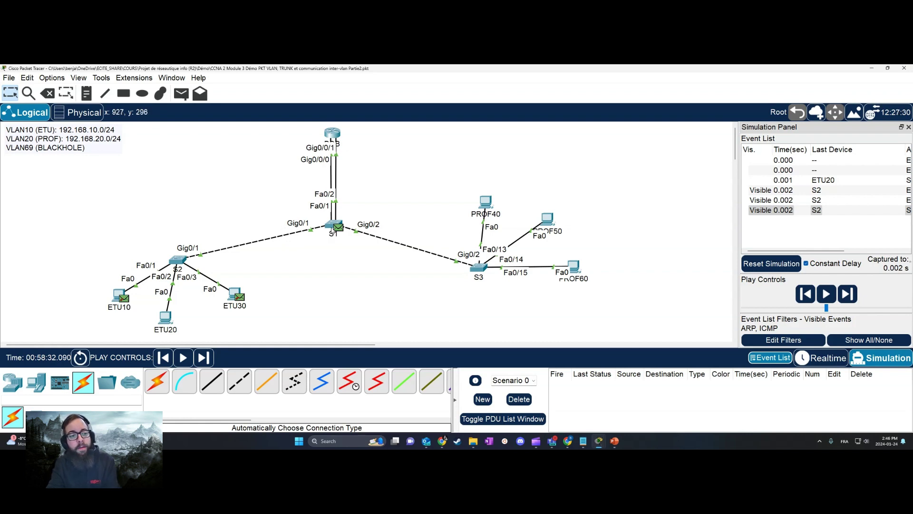
mouse_move(333, 231)
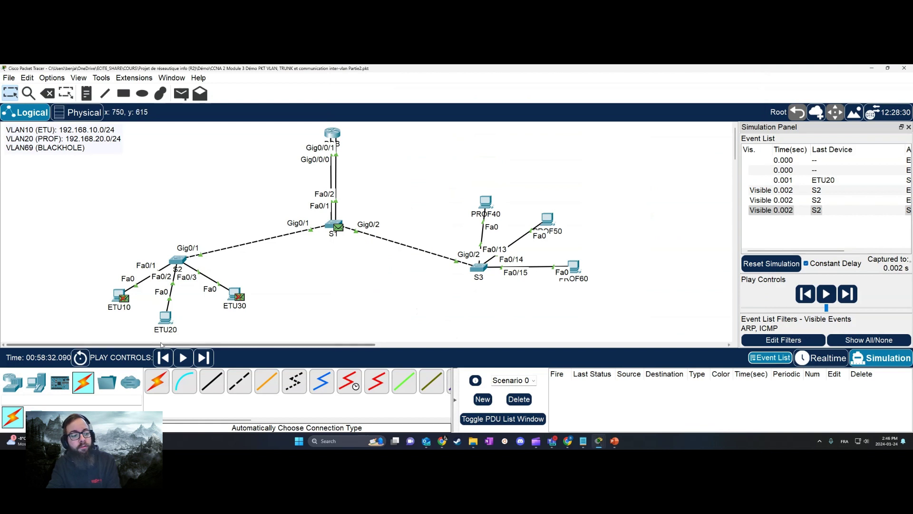
left_click(209, 359)
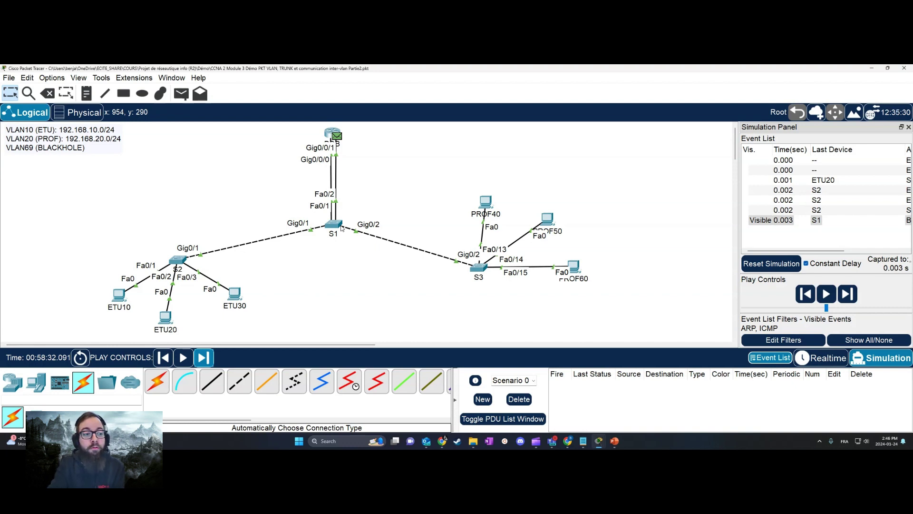
- Step the simulation back one event, replay the transfer from S1 to the router, and pause playback there
left_click(163, 358)
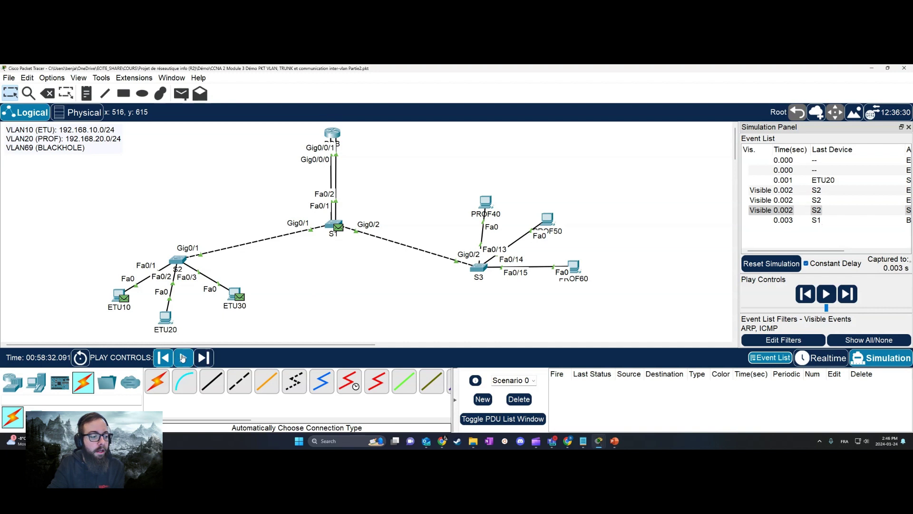
left_click(182, 357)
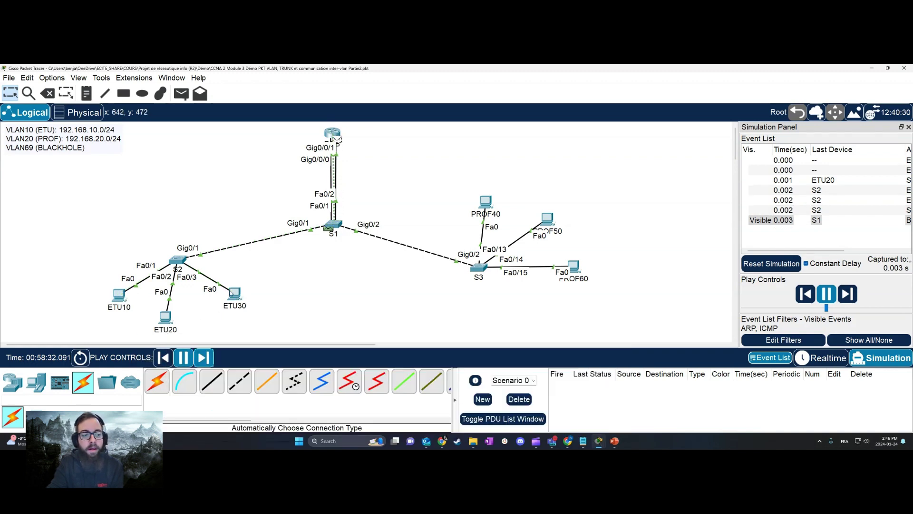
key("alt+p")
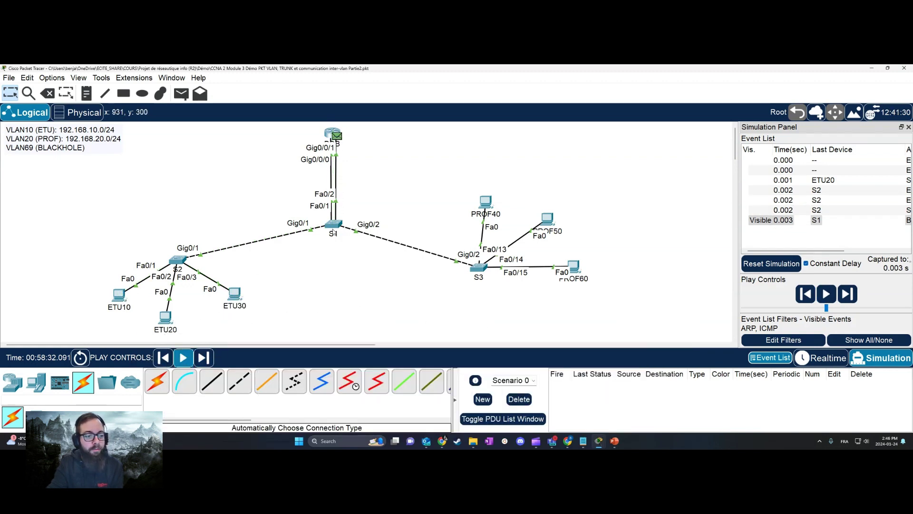